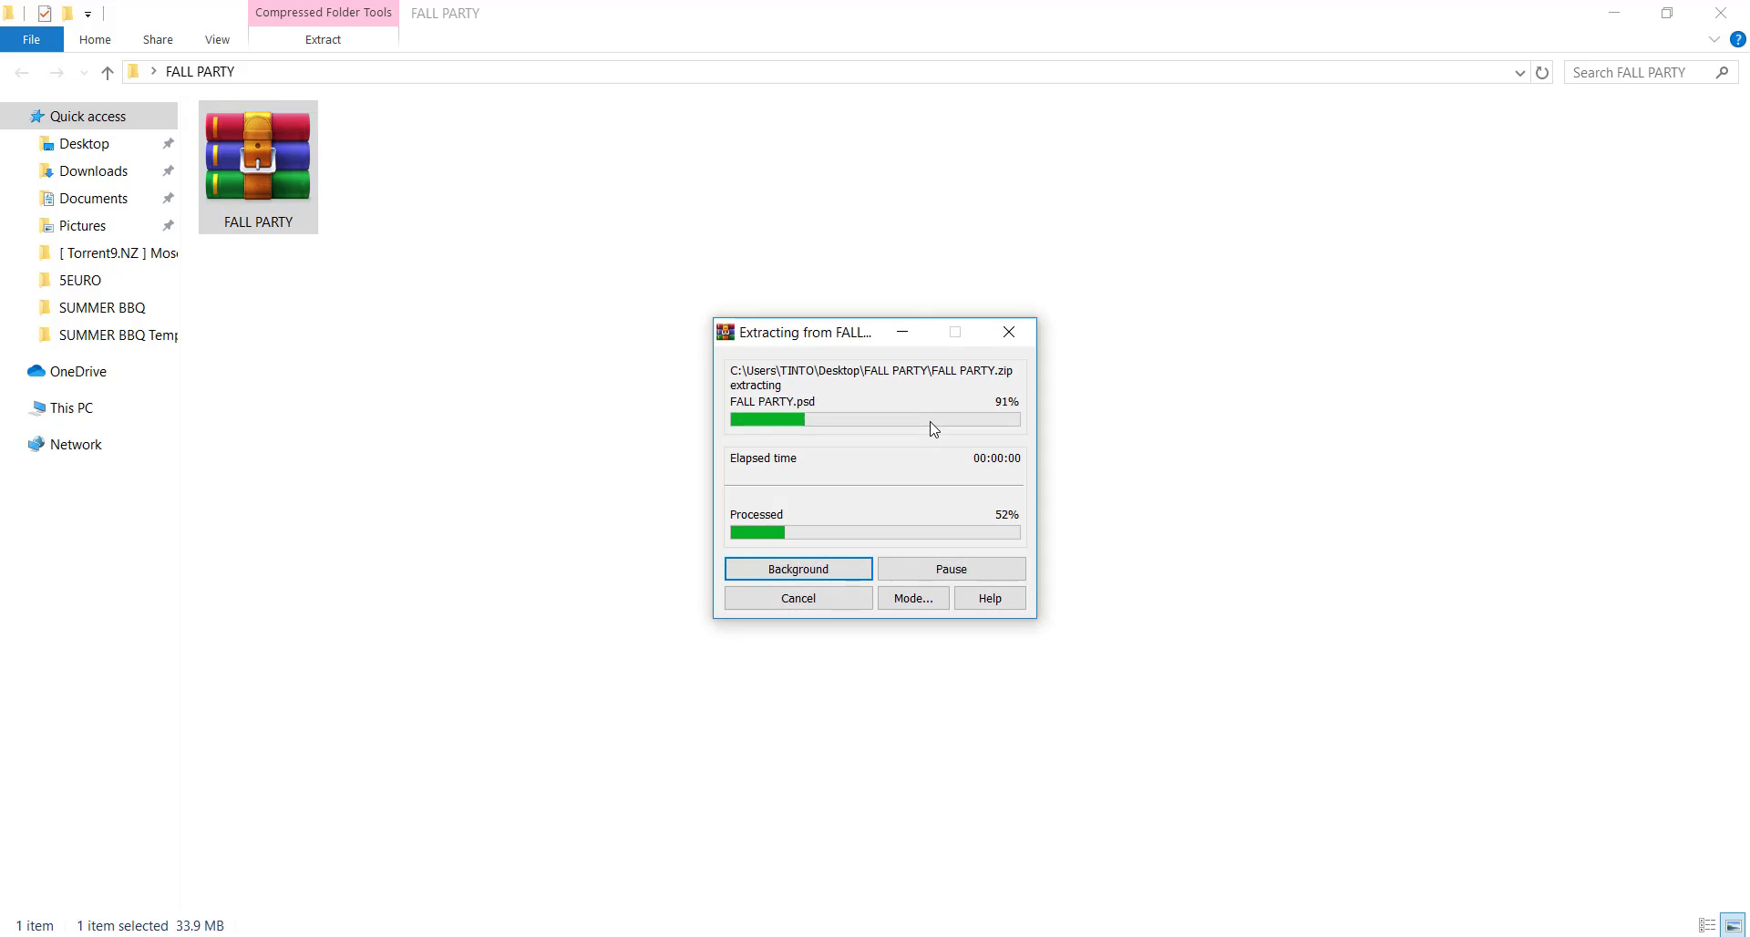
# Step: Go into the extracted FALL PARTY folder and open the readme text file
pyautogui.click(274, 199)
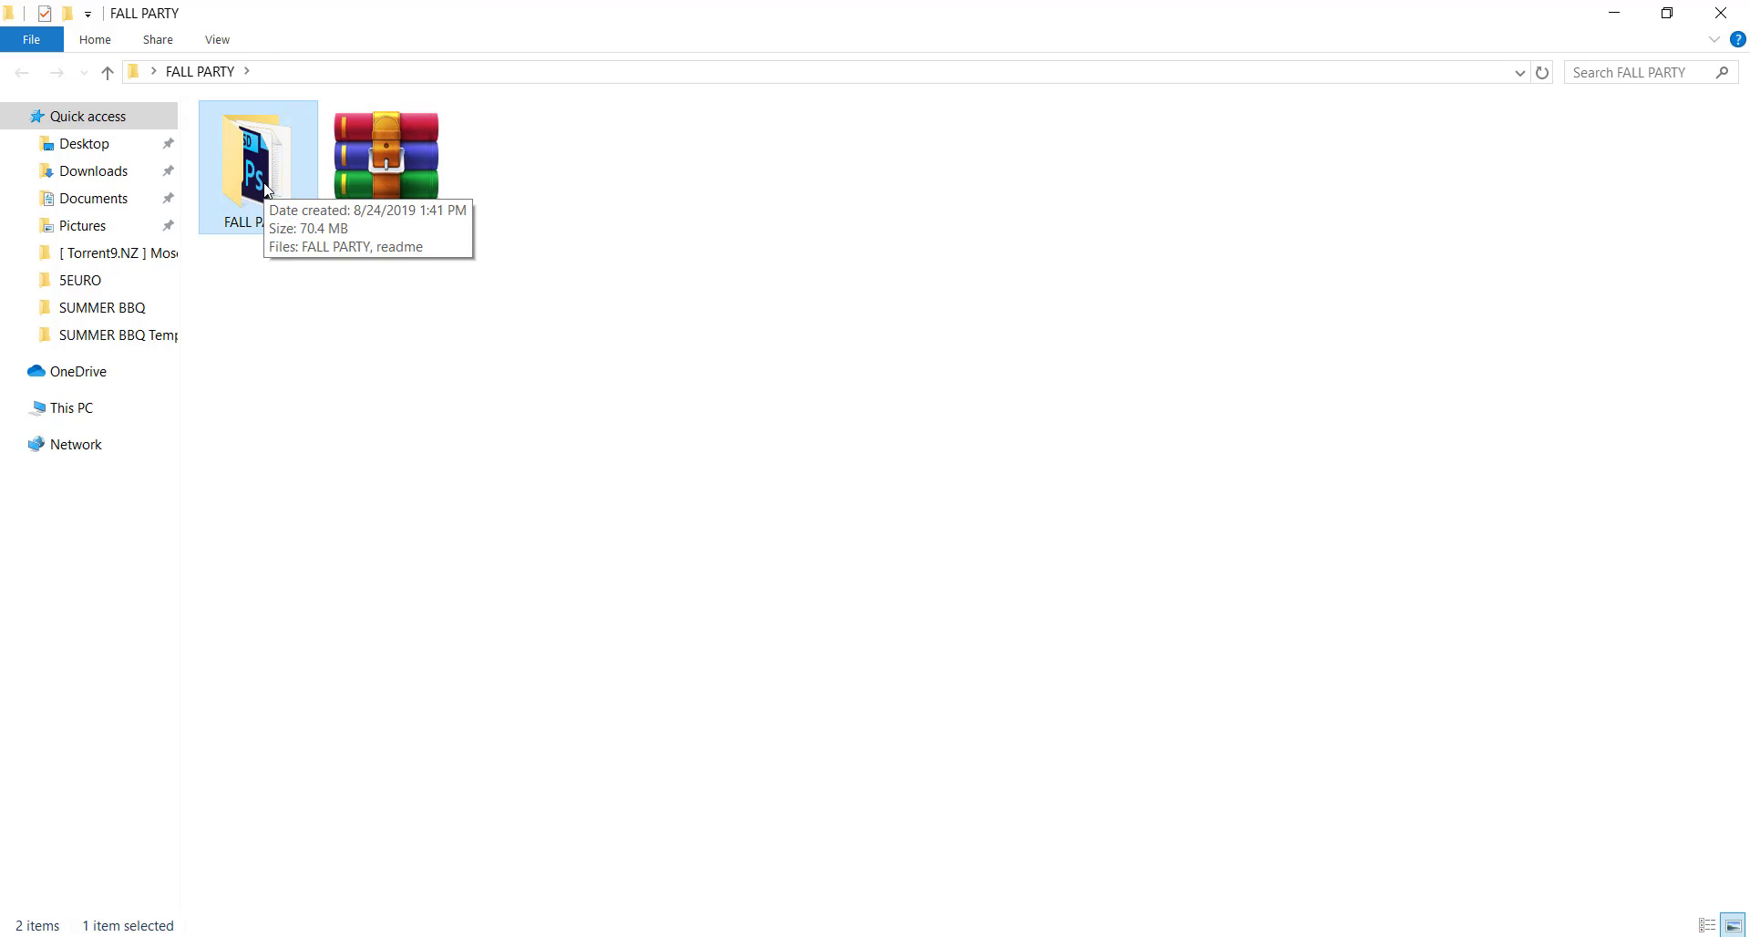
pyautogui.doubleClick(267, 190)
pyautogui.click(411, 190)
pyautogui.doubleClick(396, 190)
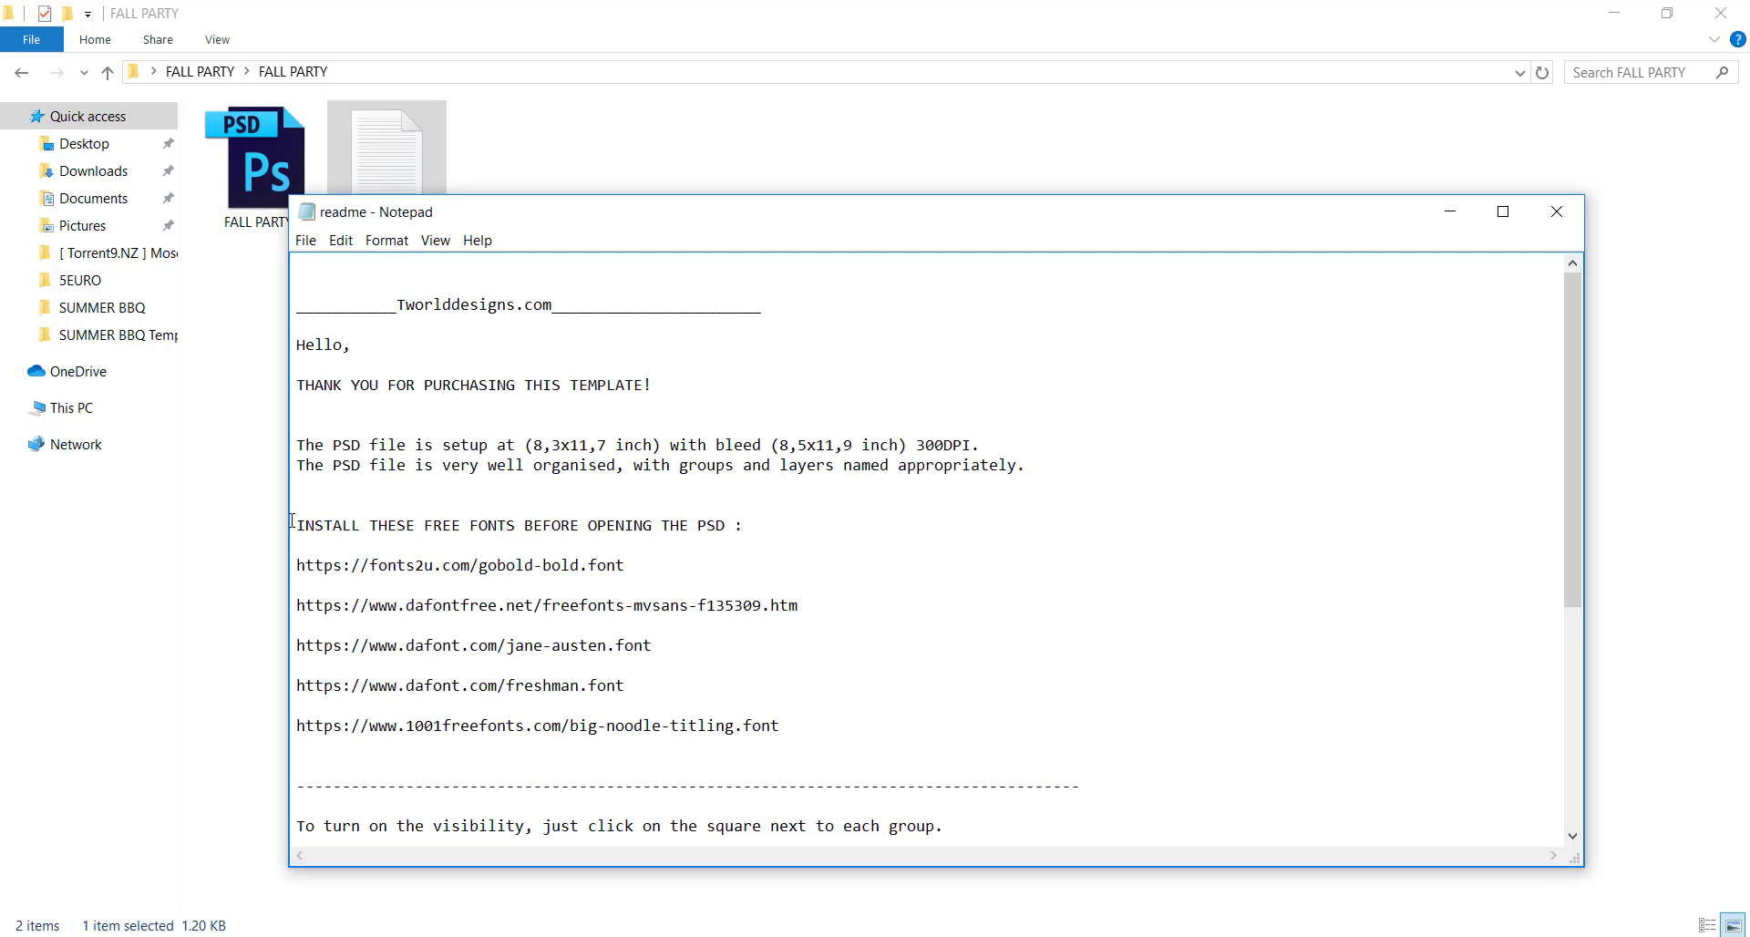
# Step: Read the readme's instruction to install the free fonts and its list of font links
pyautogui.moveTo(299, 522); pyautogui.dragTo(751, 529)
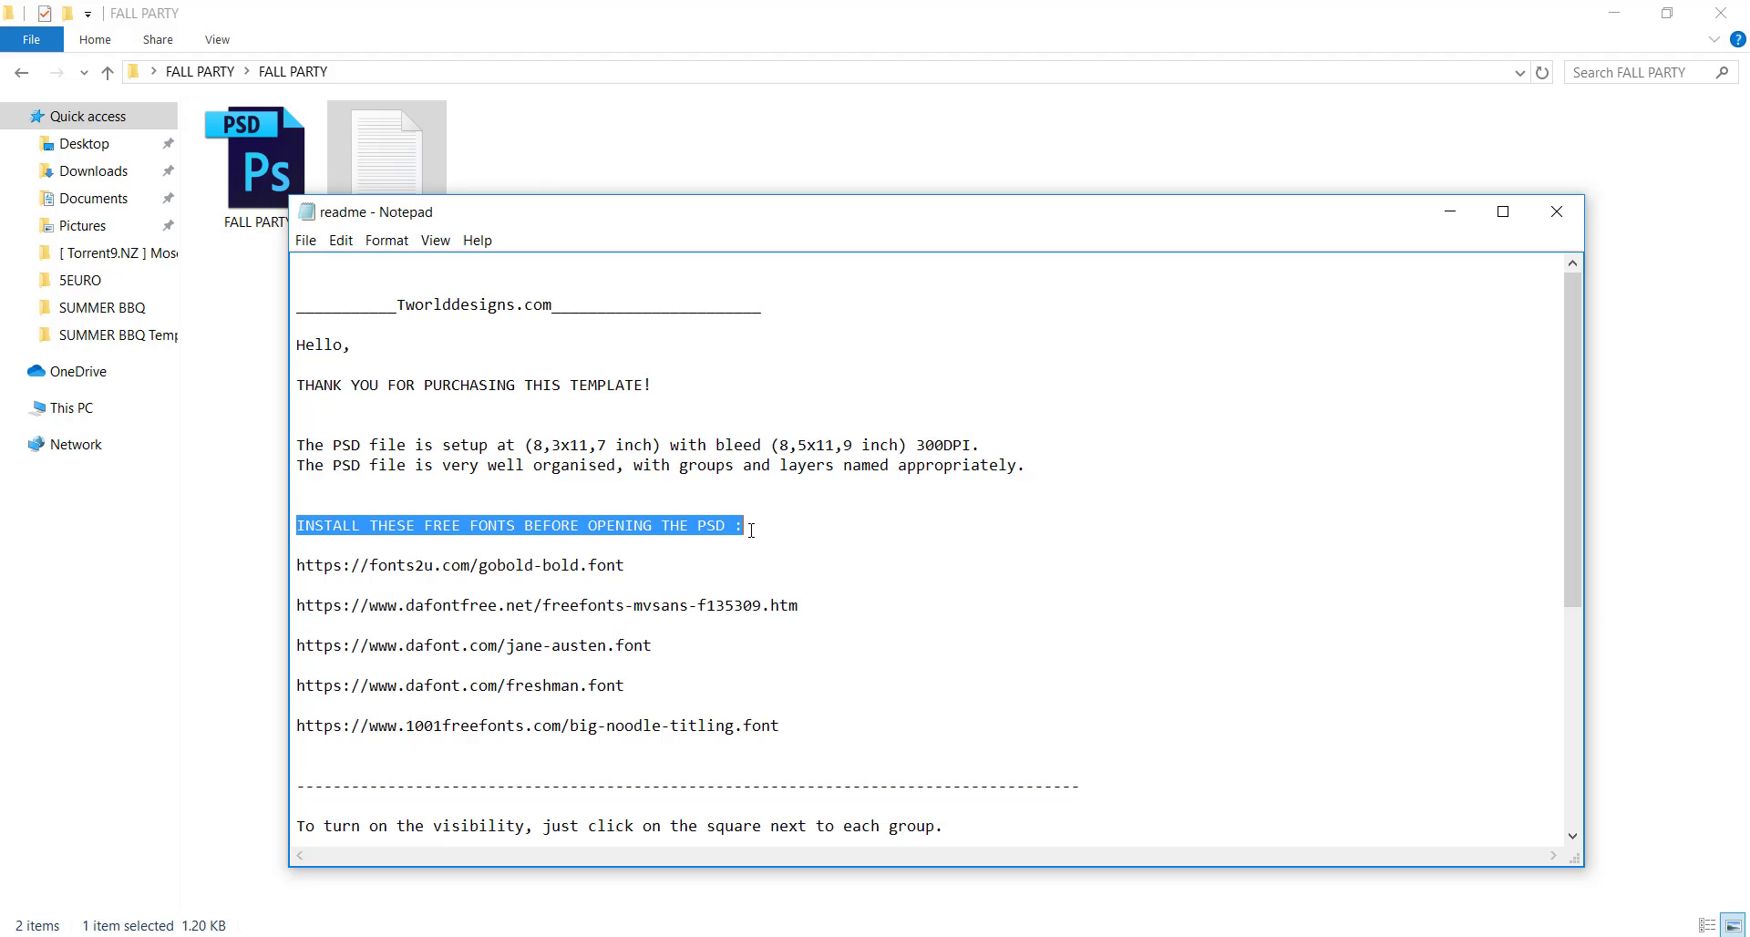
pyautogui.click(498, 604)
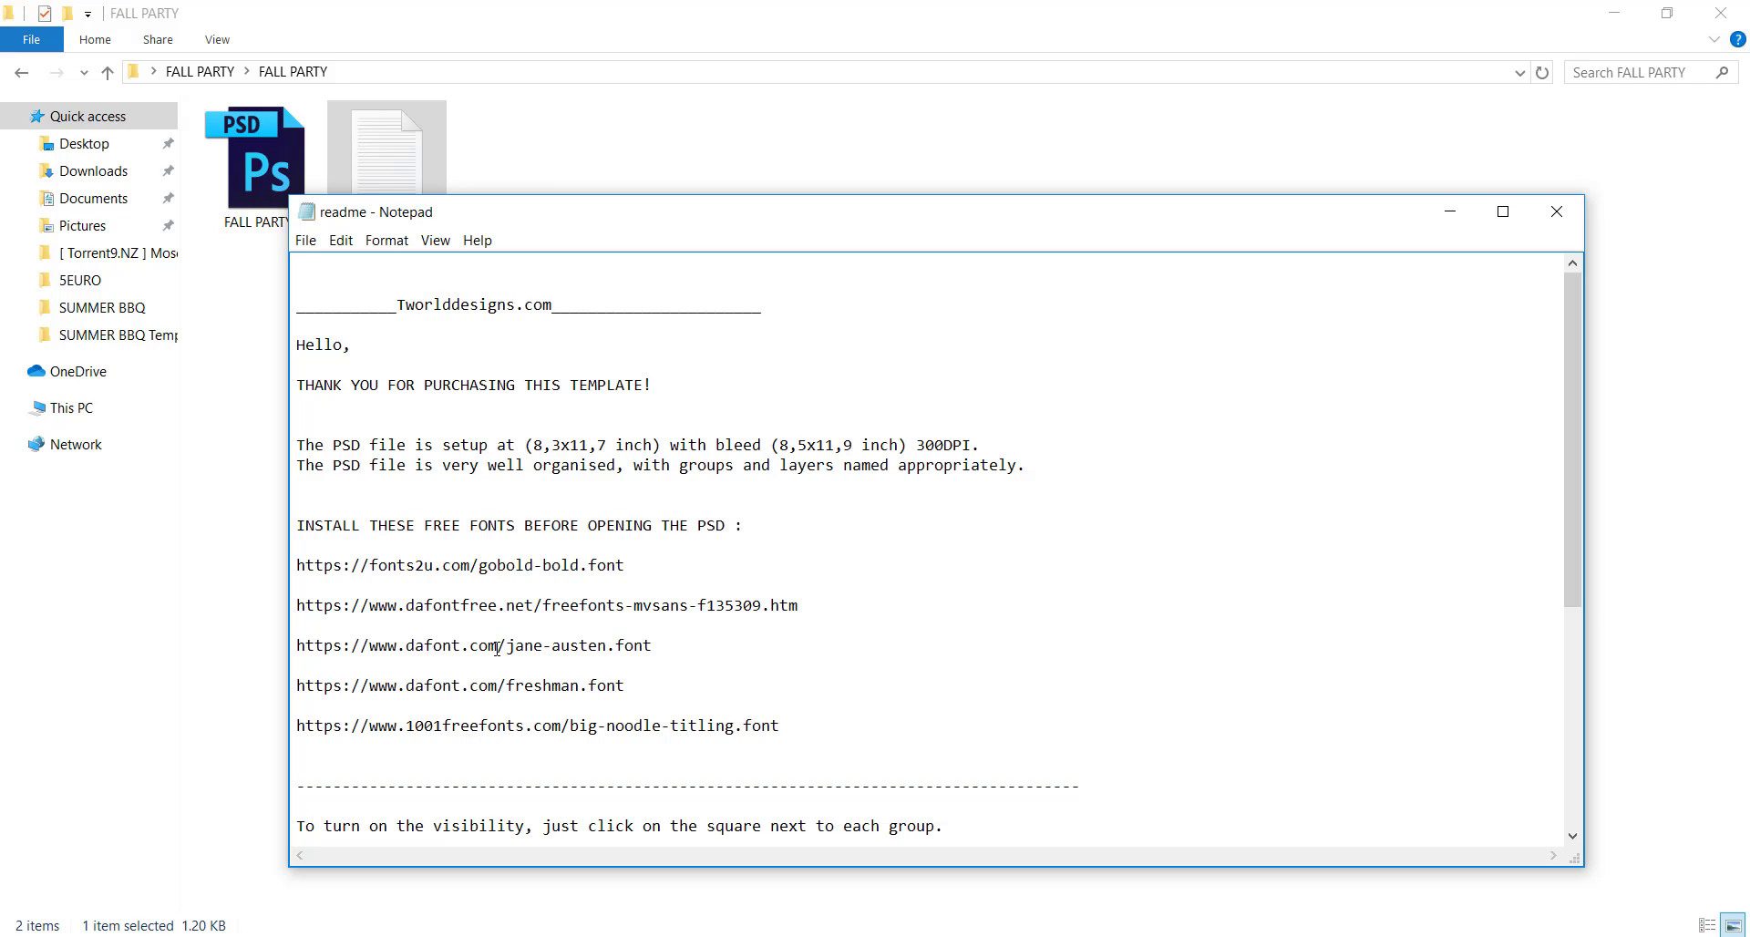
pyautogui.moveTo(294, 563); pyautogui.dragTo(797, 734)
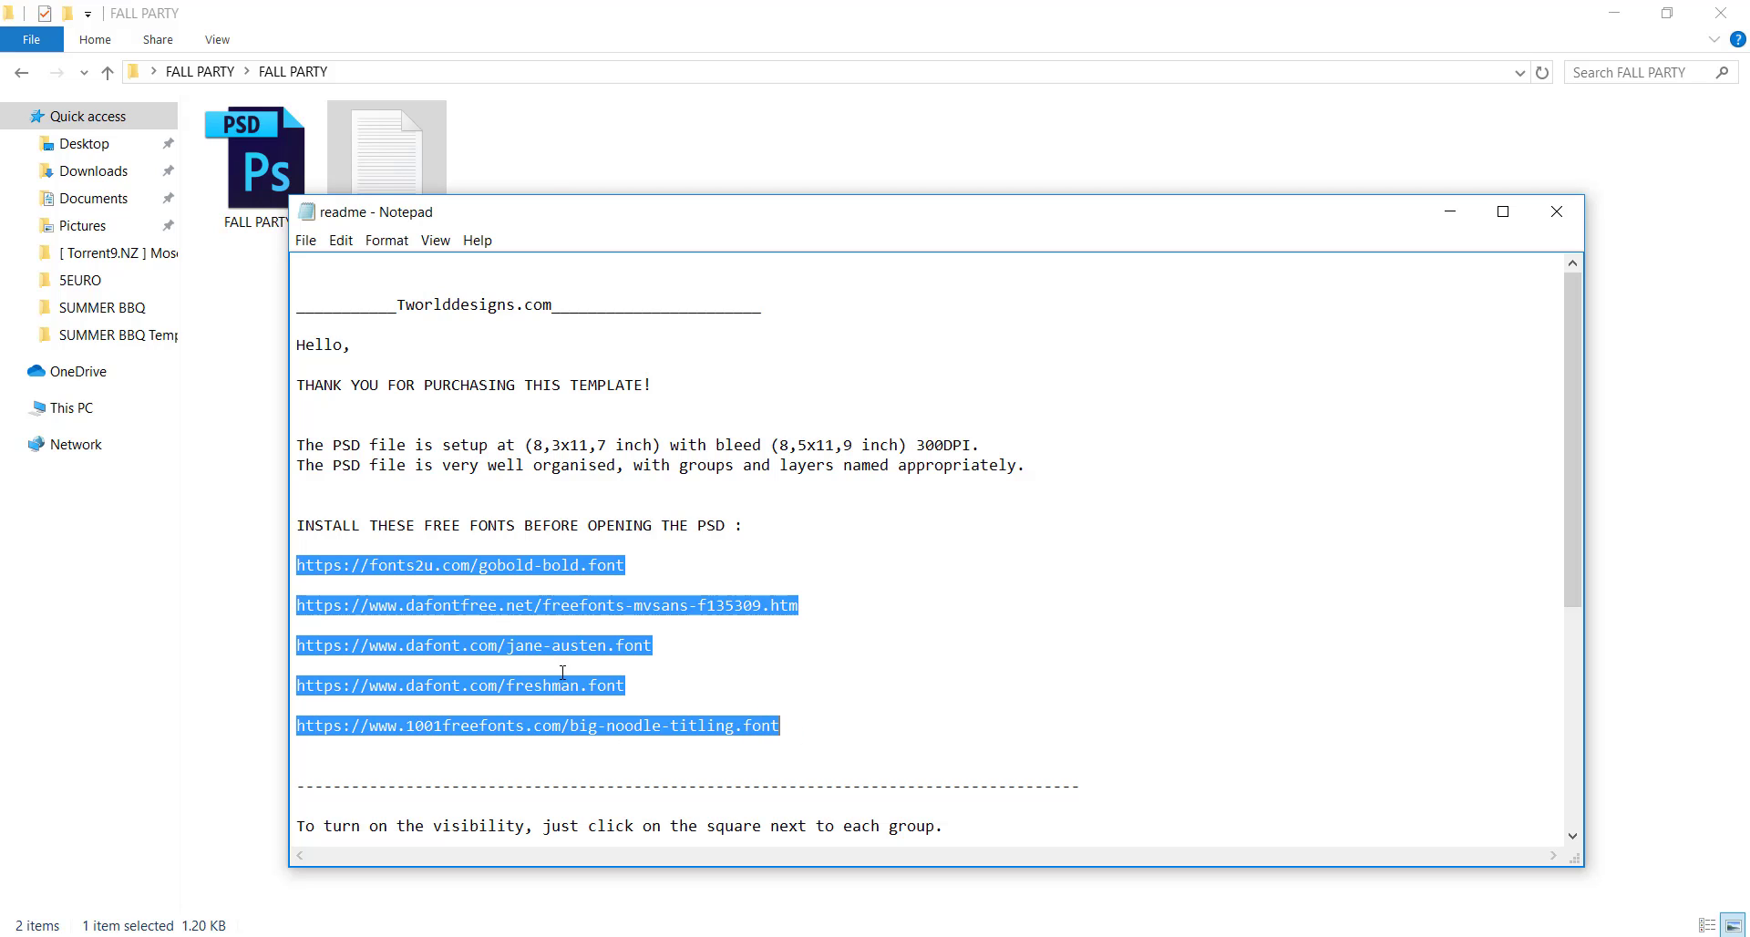
pyautogui.click(703, 651)
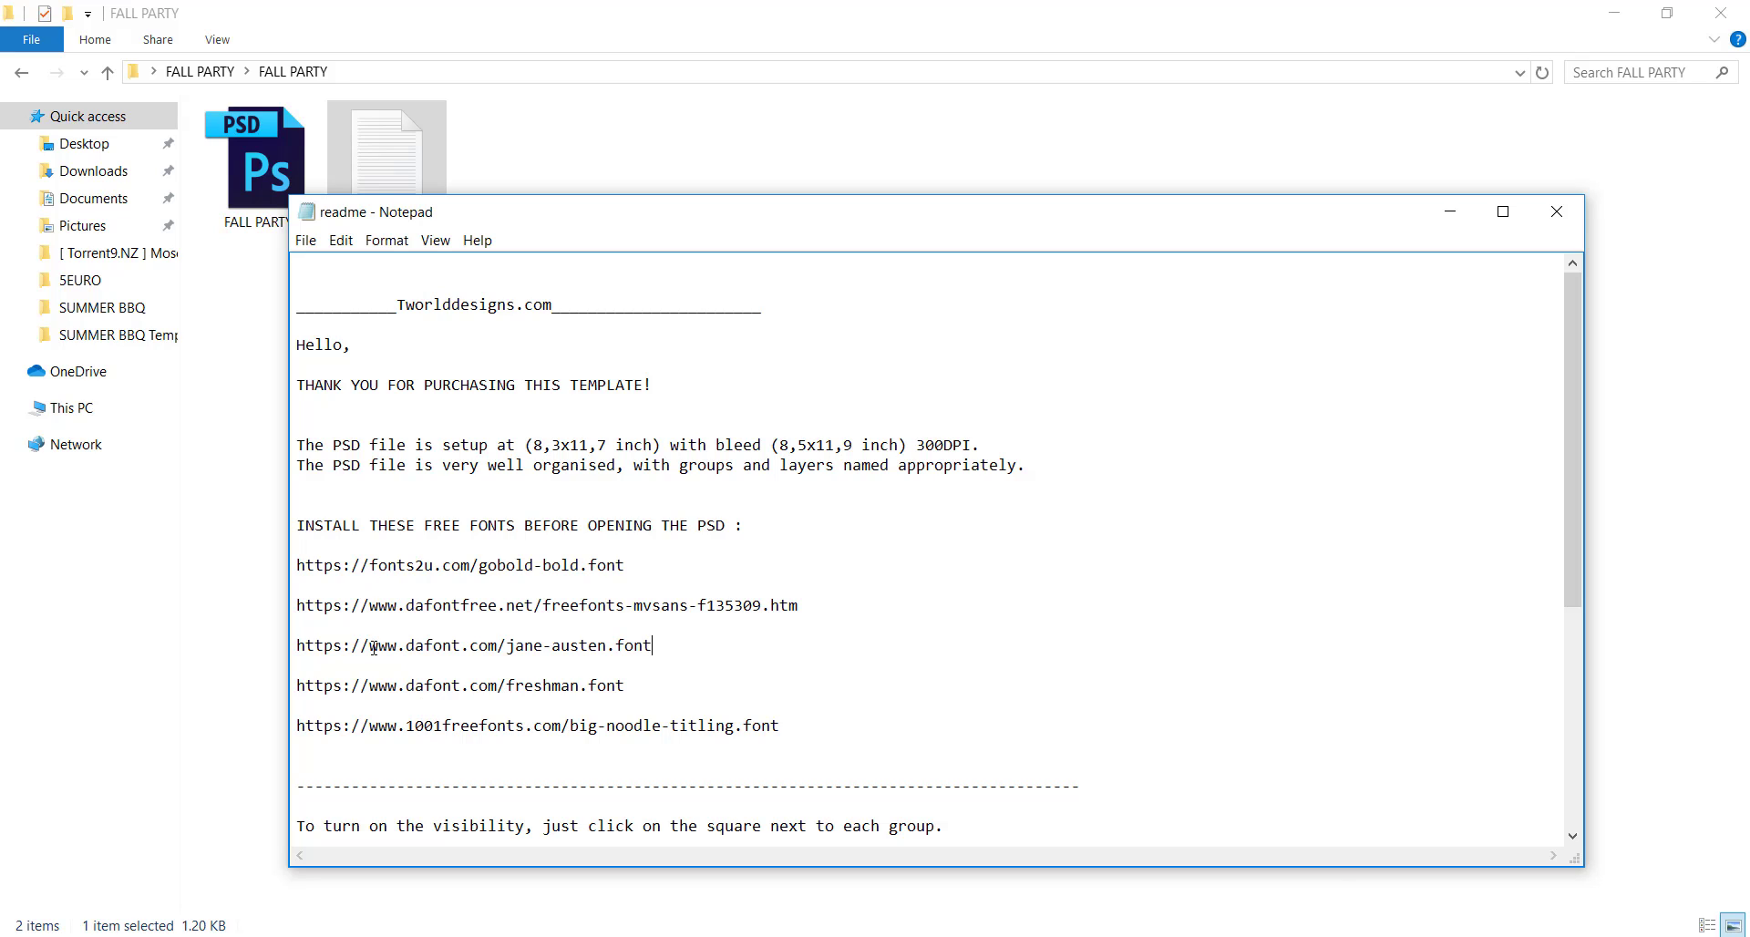
# Step: Copy the jane-austen.font link from the readme and open it in the Firefox browser
pyautogui.moveTo(300, 644); pyautogui.dragTo(672, 648)
pyautogui.rightClick(654, 647)
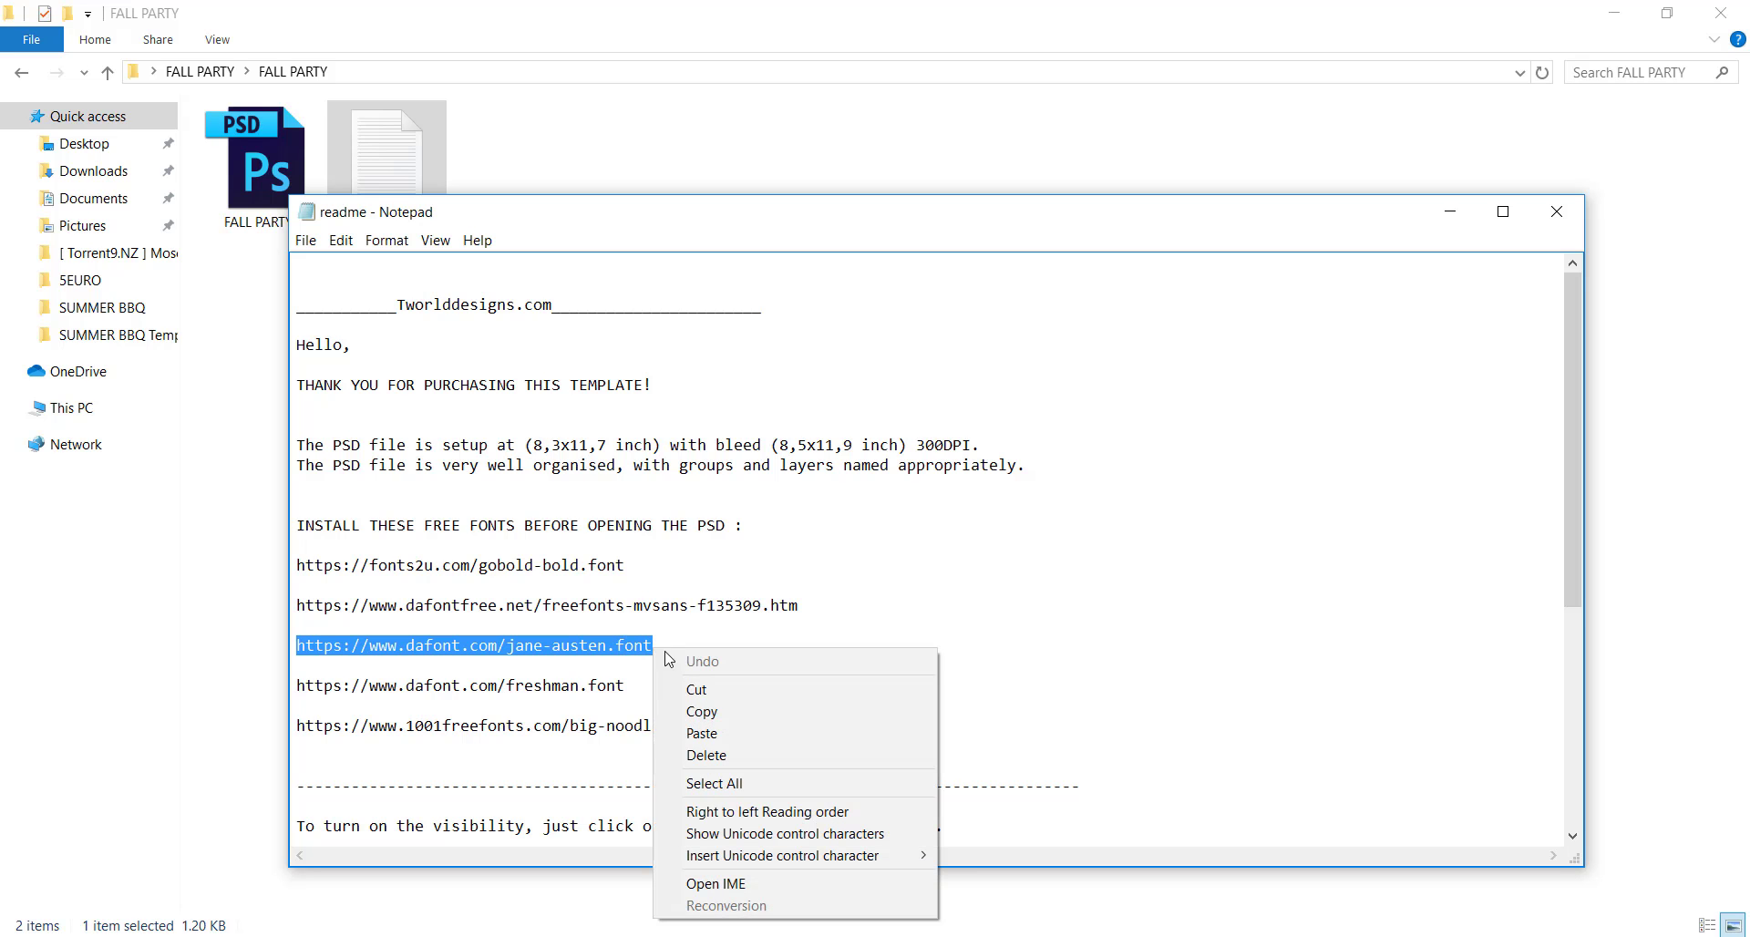
pyautogui.click(711, 712)
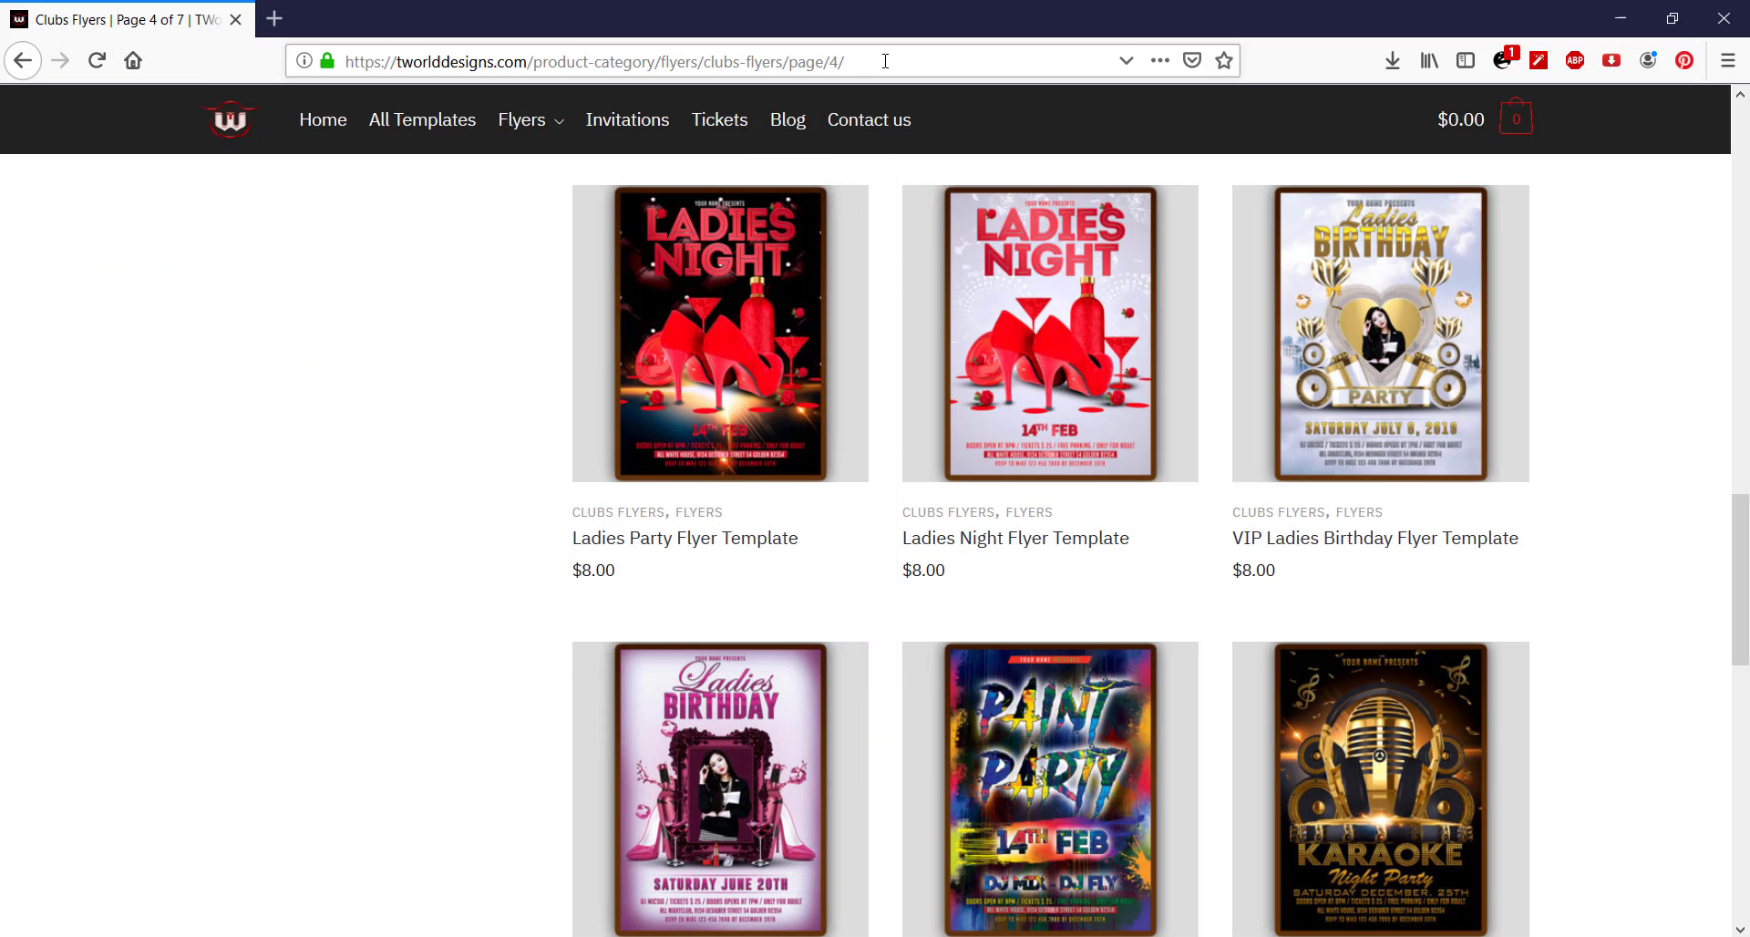
pyautogui.click(886, 61)
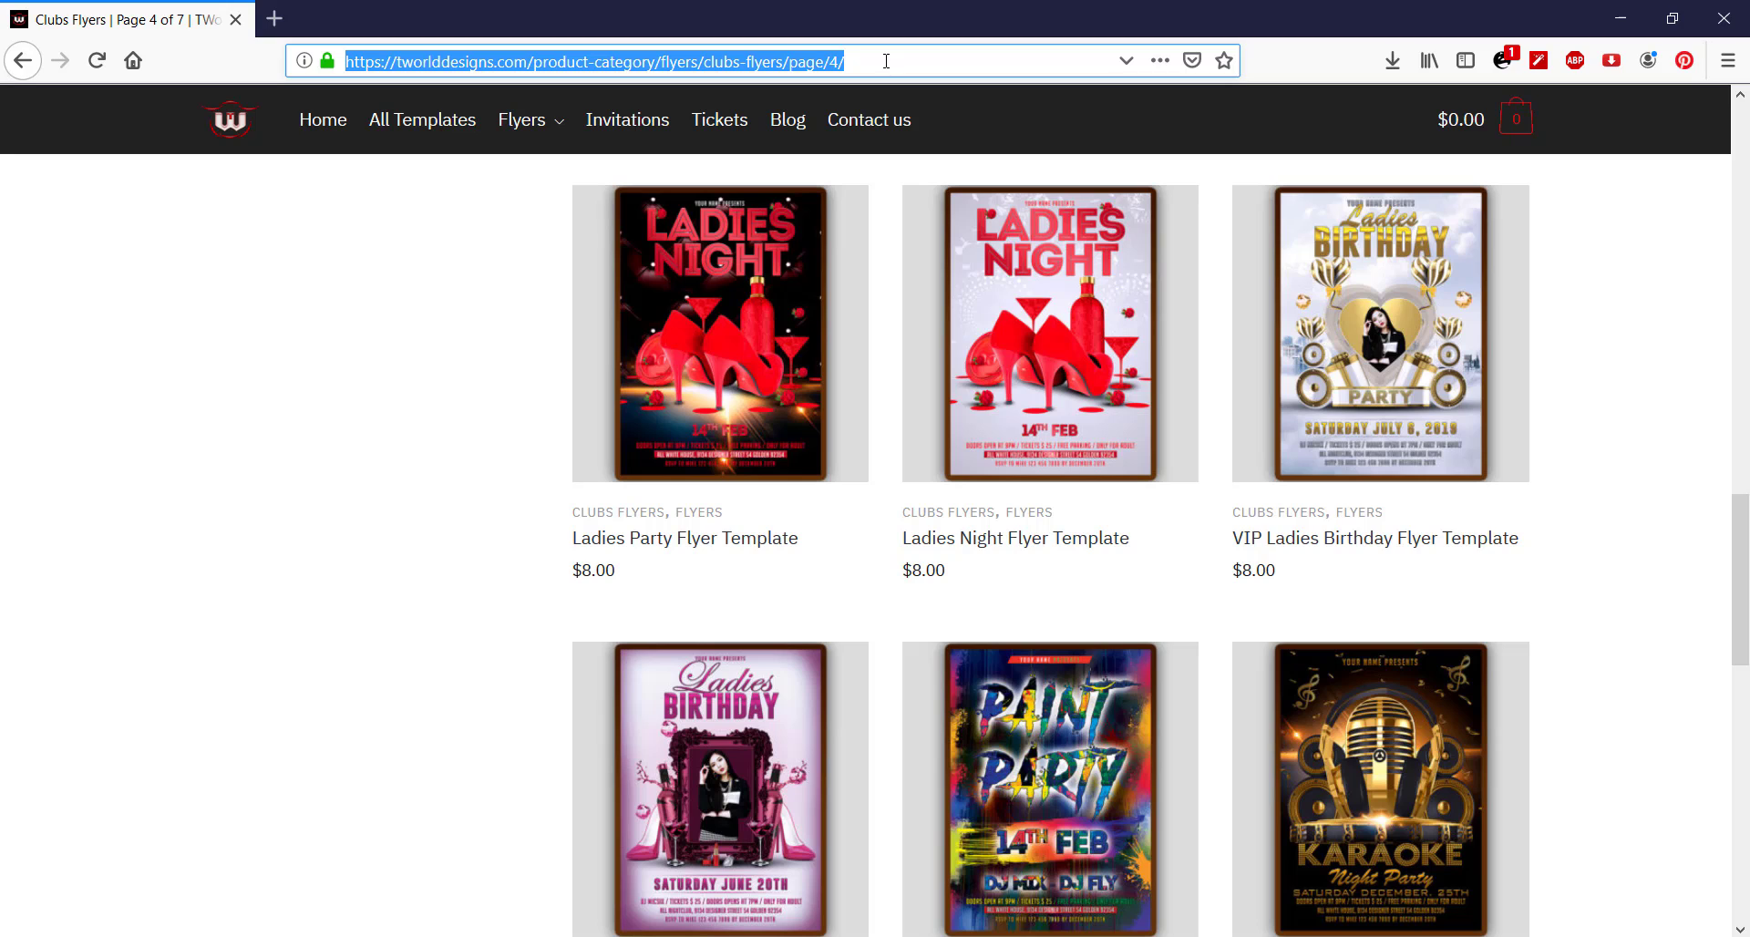
pyautogui.hotkey('ctrl', 'v')
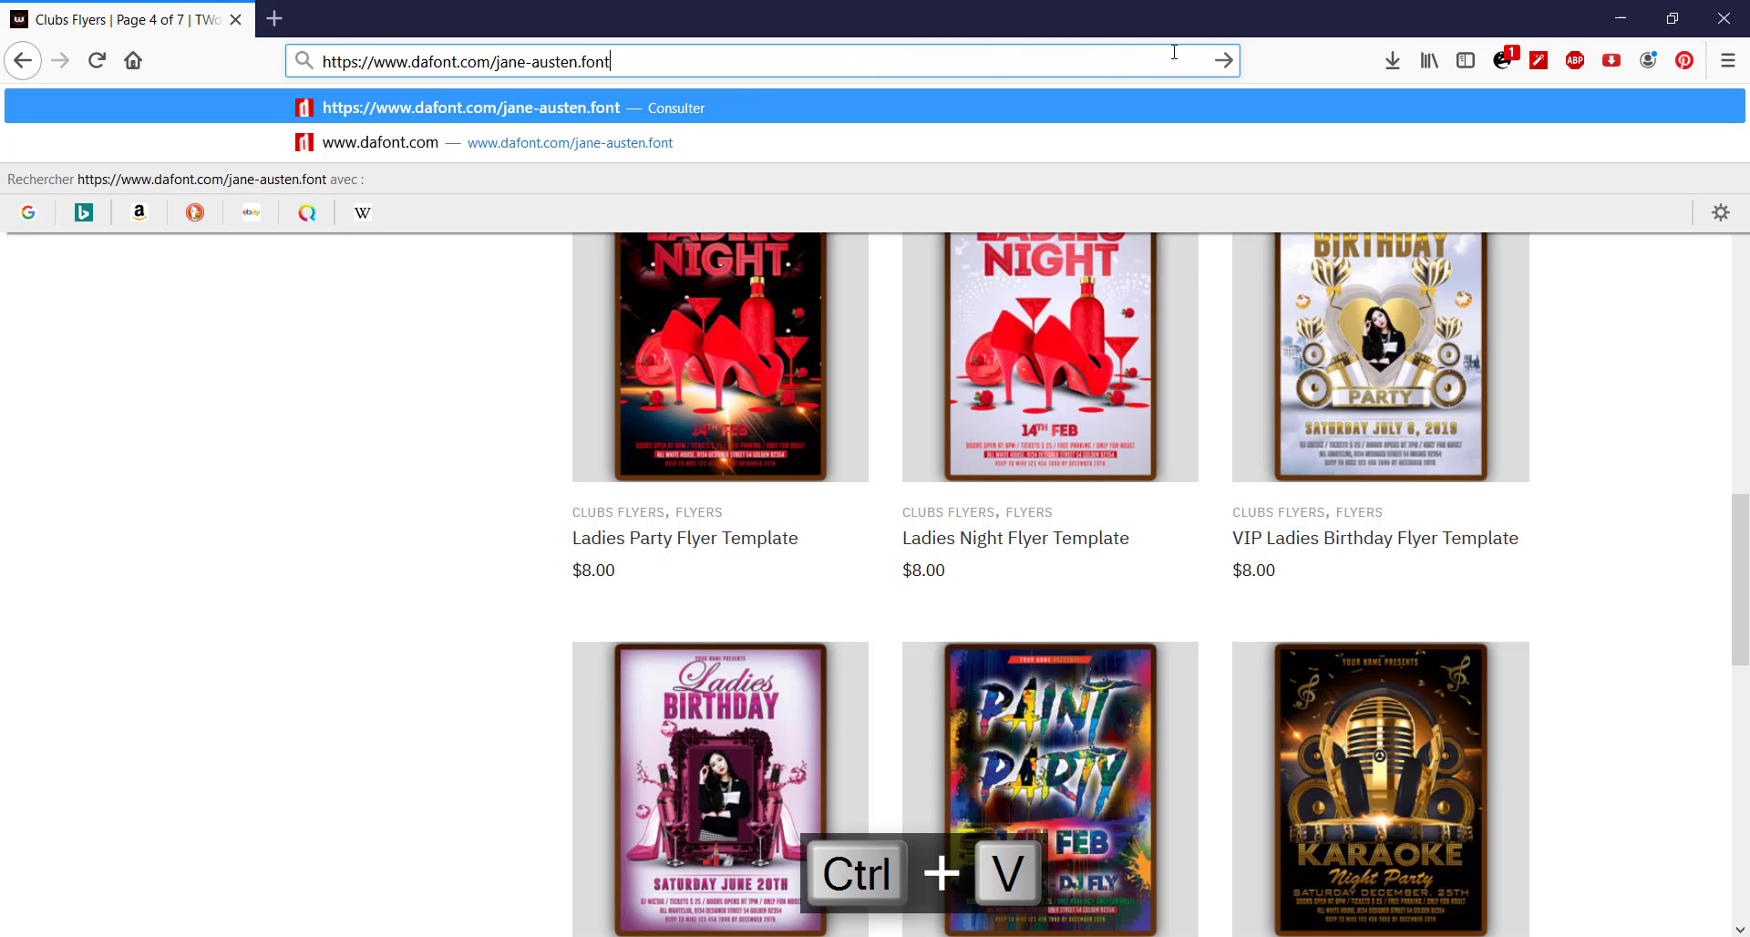
pyautogui.click(1223, 60)
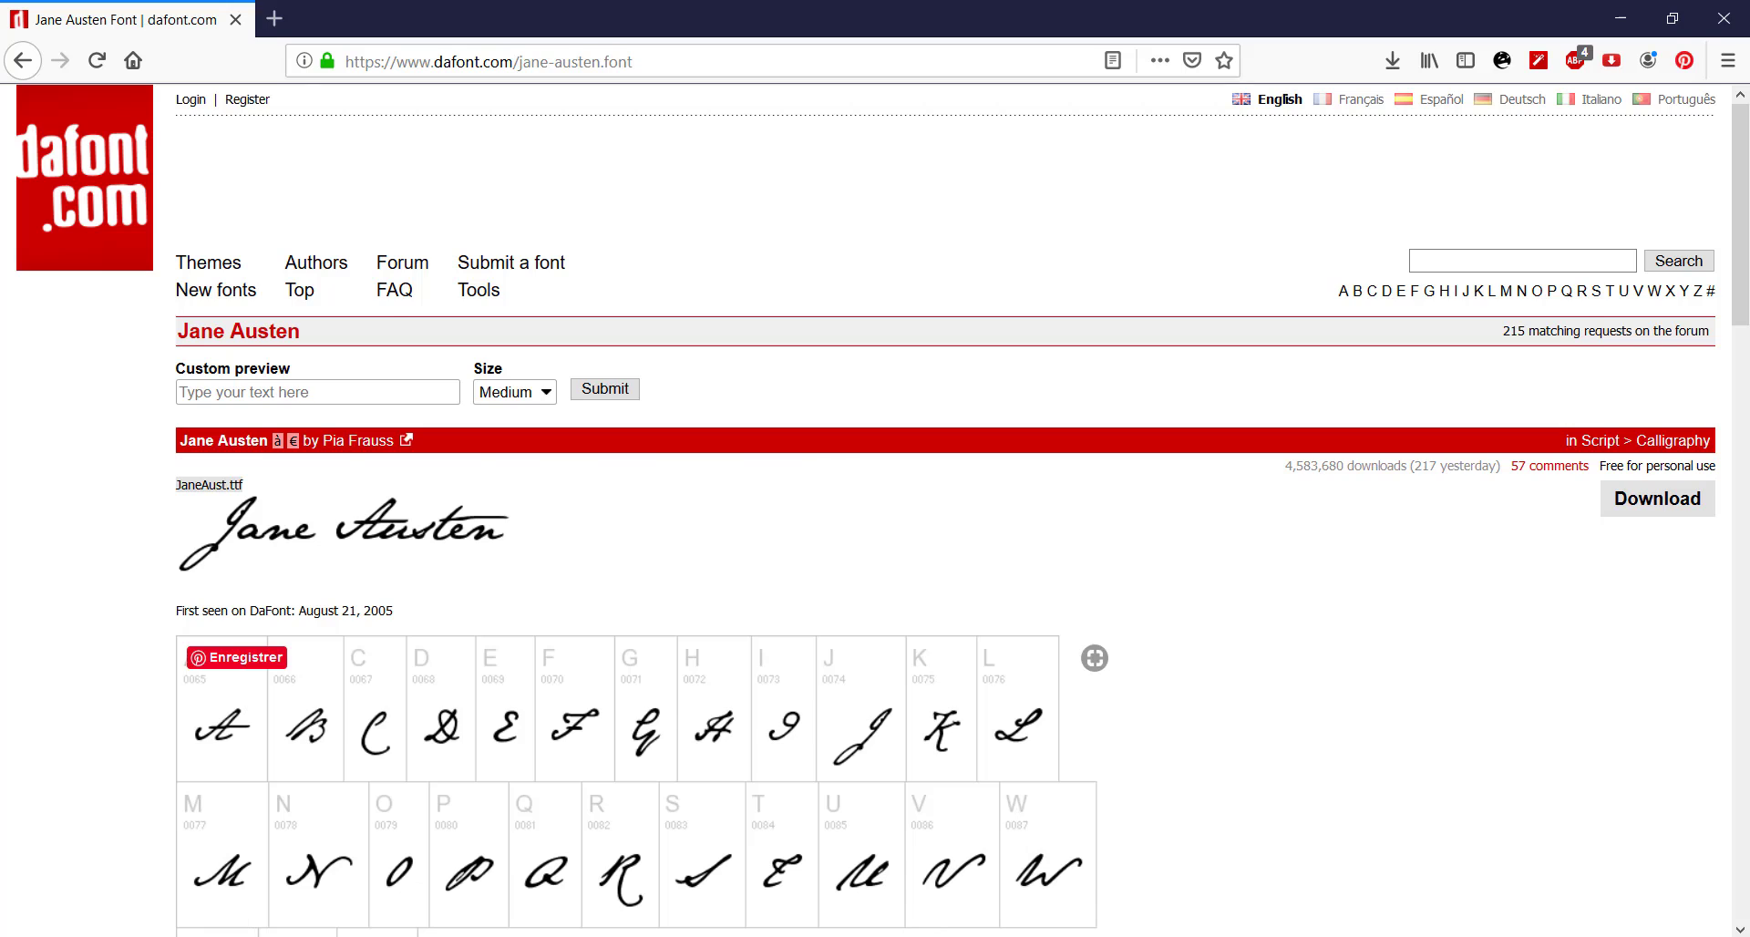
# Step: Copy the freshman.font link from the readme and load it in the browser in place of the Jane Austen page
pyautogui.hotkey('alt', 'Tab')
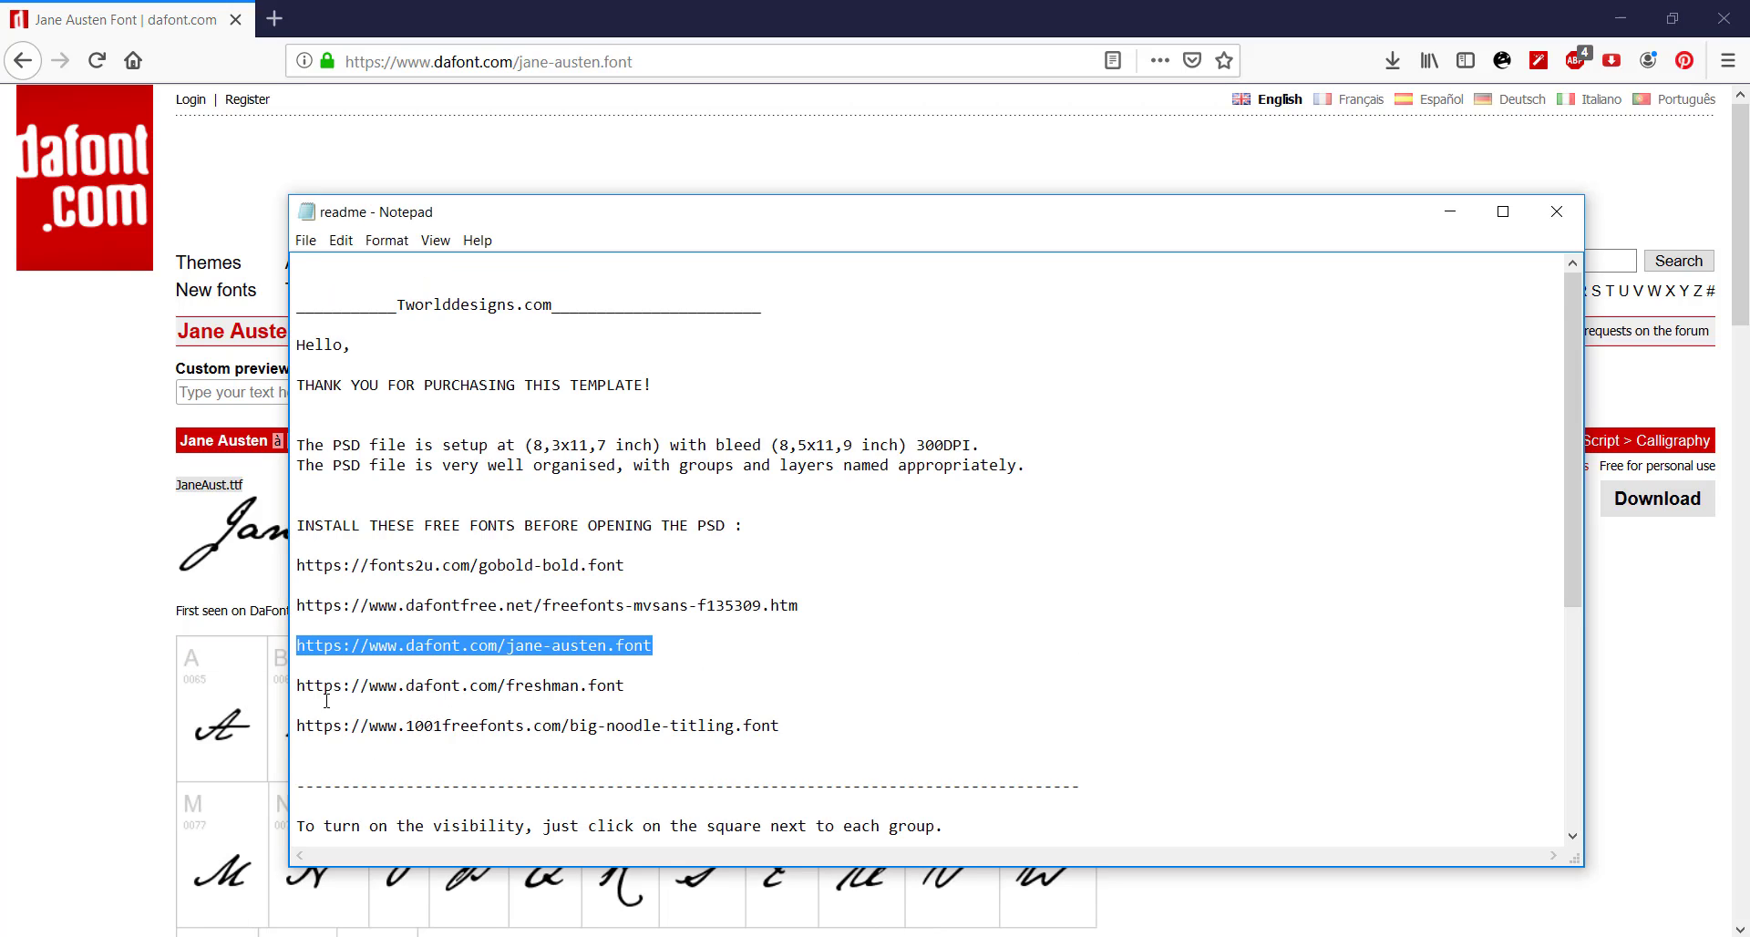
pyautogui.moveTo(298, 686); pyautogui.dragTo(659, 687)
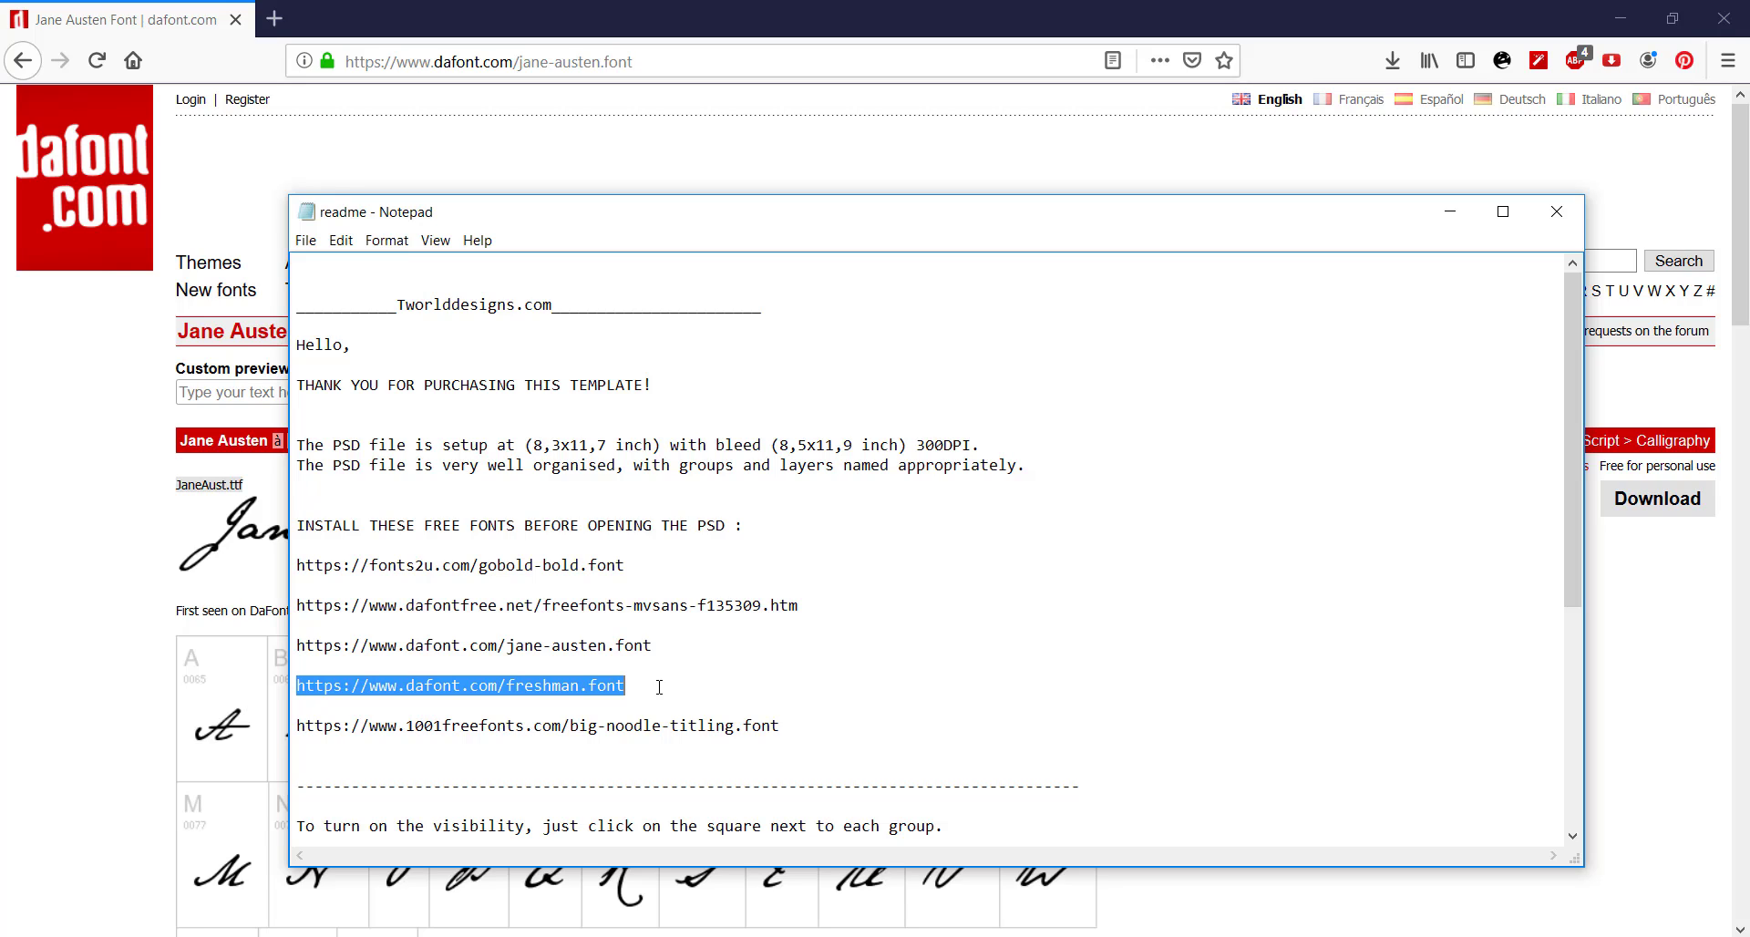
pyautogui.hotkey('ctrl', 'c')
pyautogui.click(805, 53)
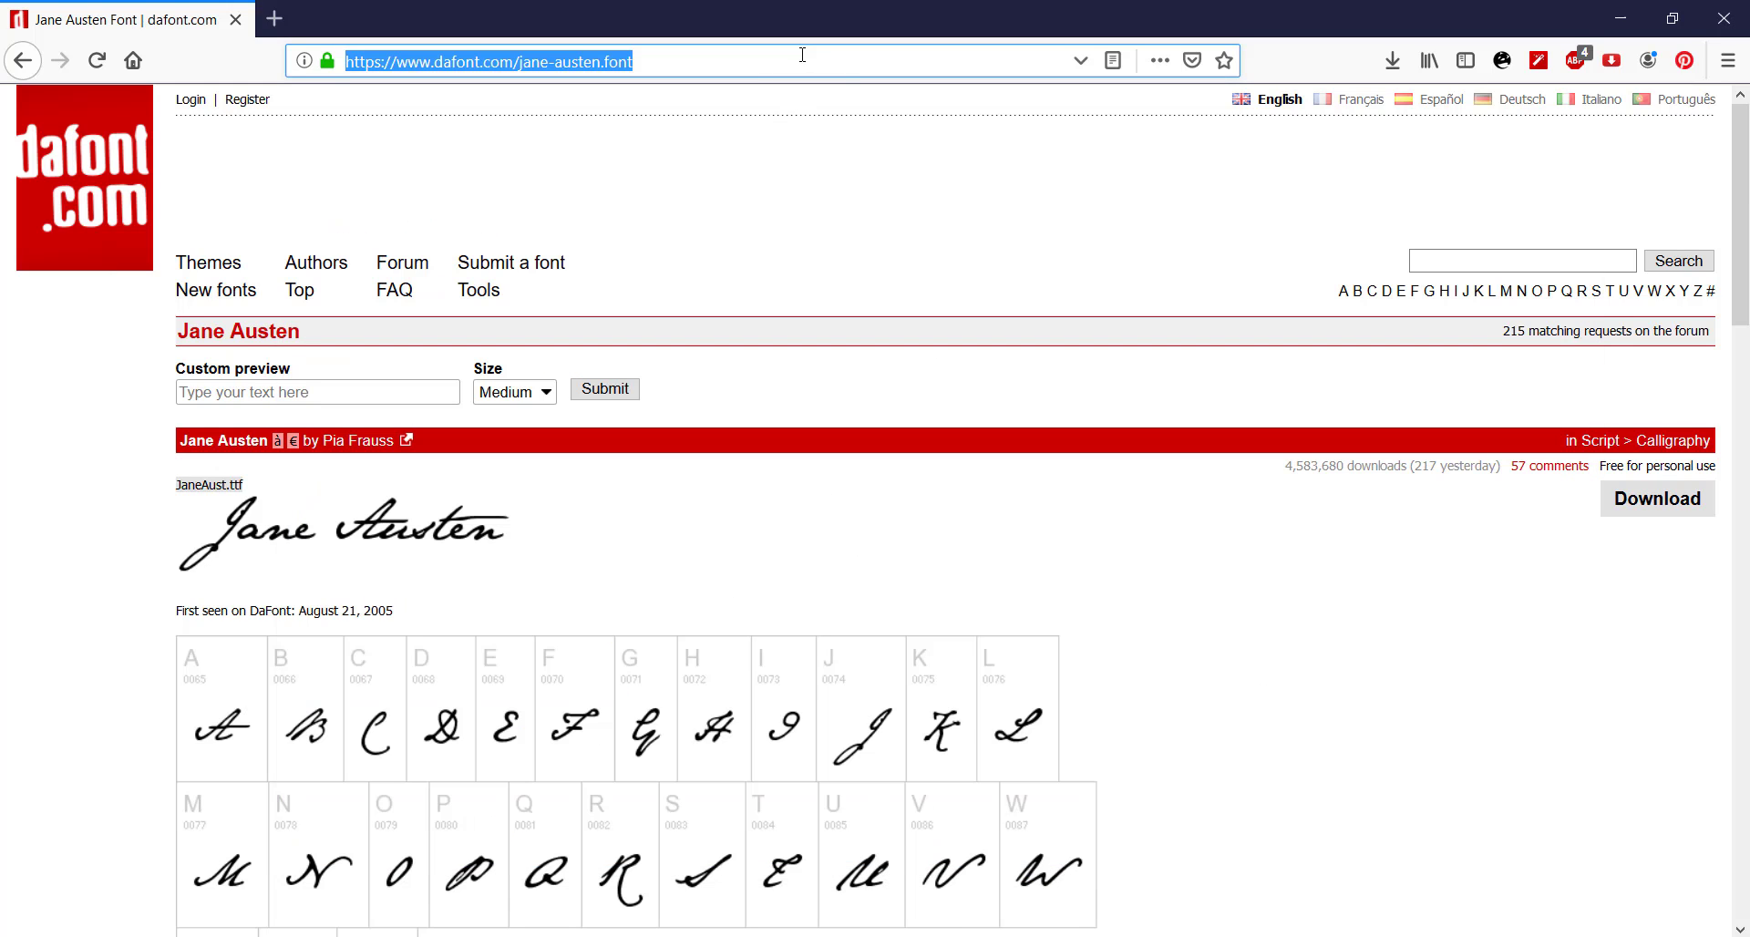
pyautogui.hotkey('ctrl', 'v')
pyautogui.press('Return')
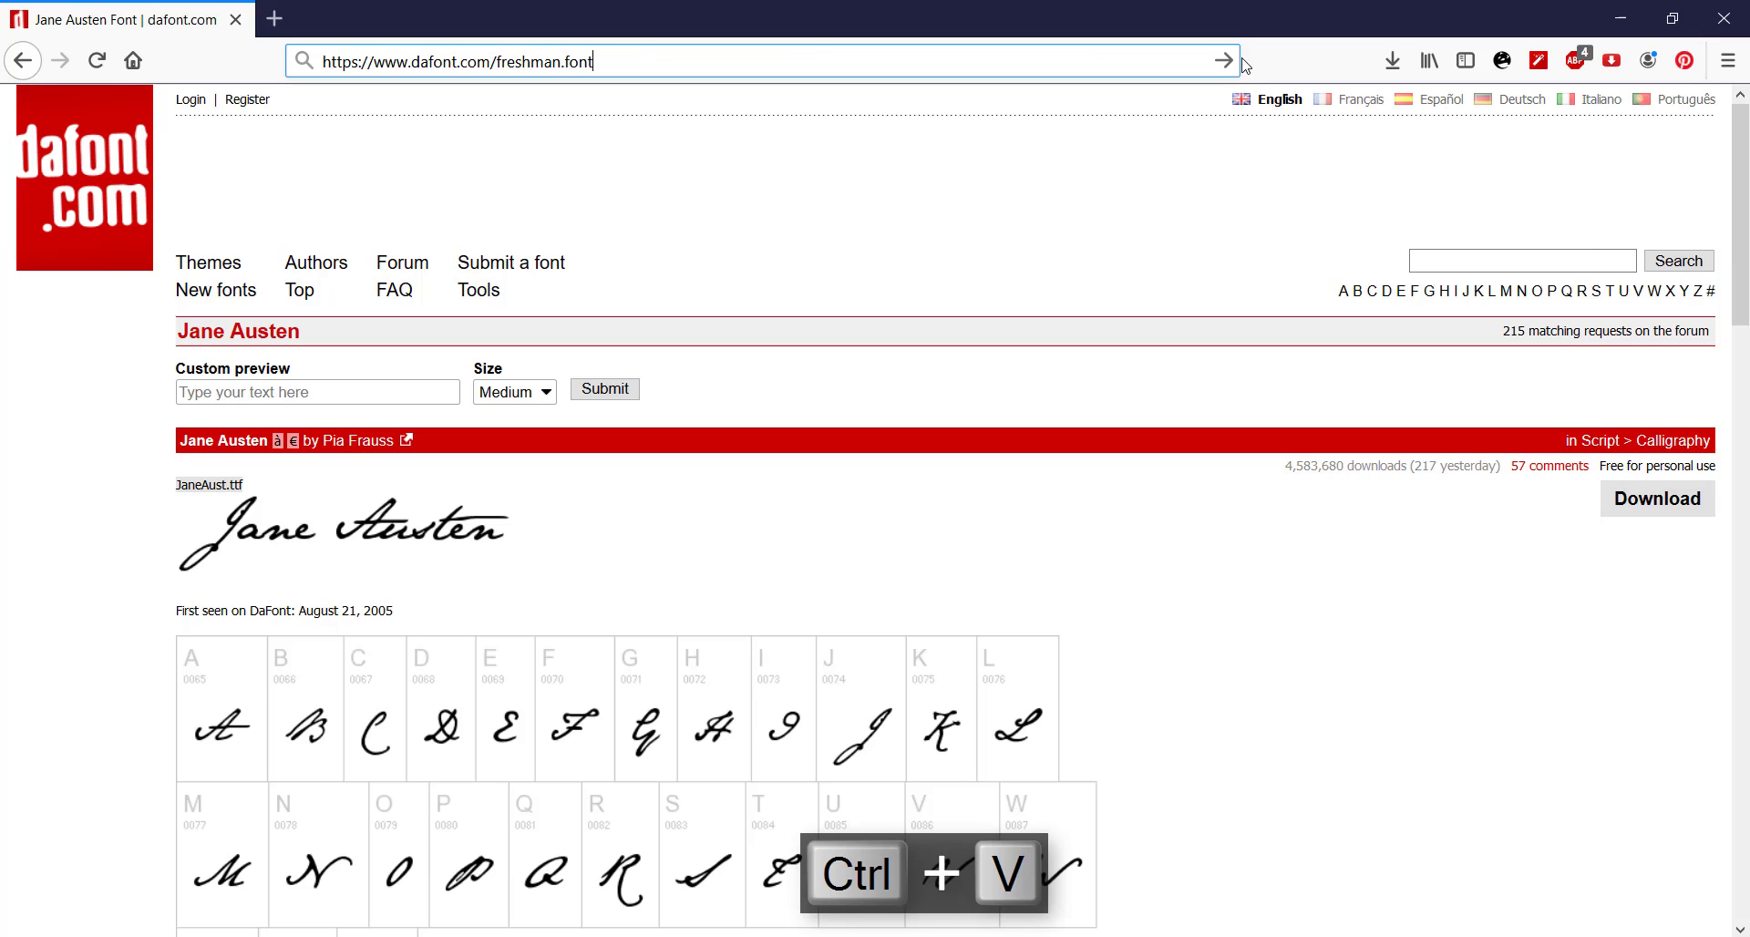
pyautogui.click(1226, 61)
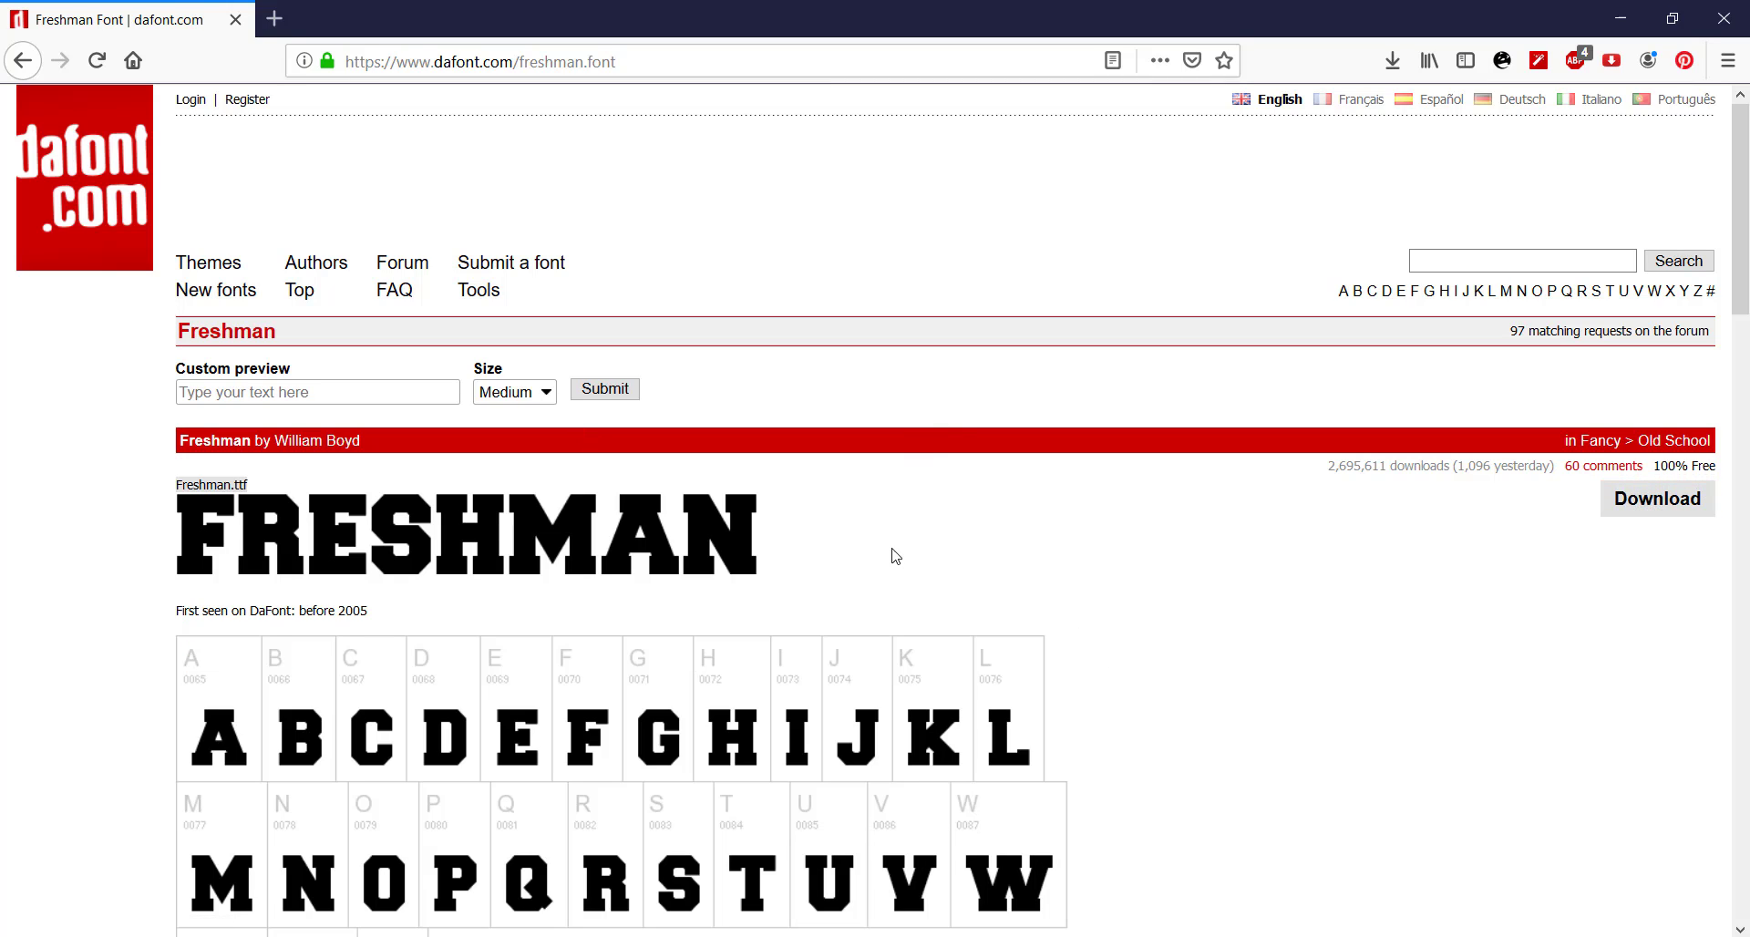
# Step: Go back to the readme and review the remaining Big Noodle Titling, MVSans and Gobold Bold font links
pyautogui.hotkey('alt', 'Tab')
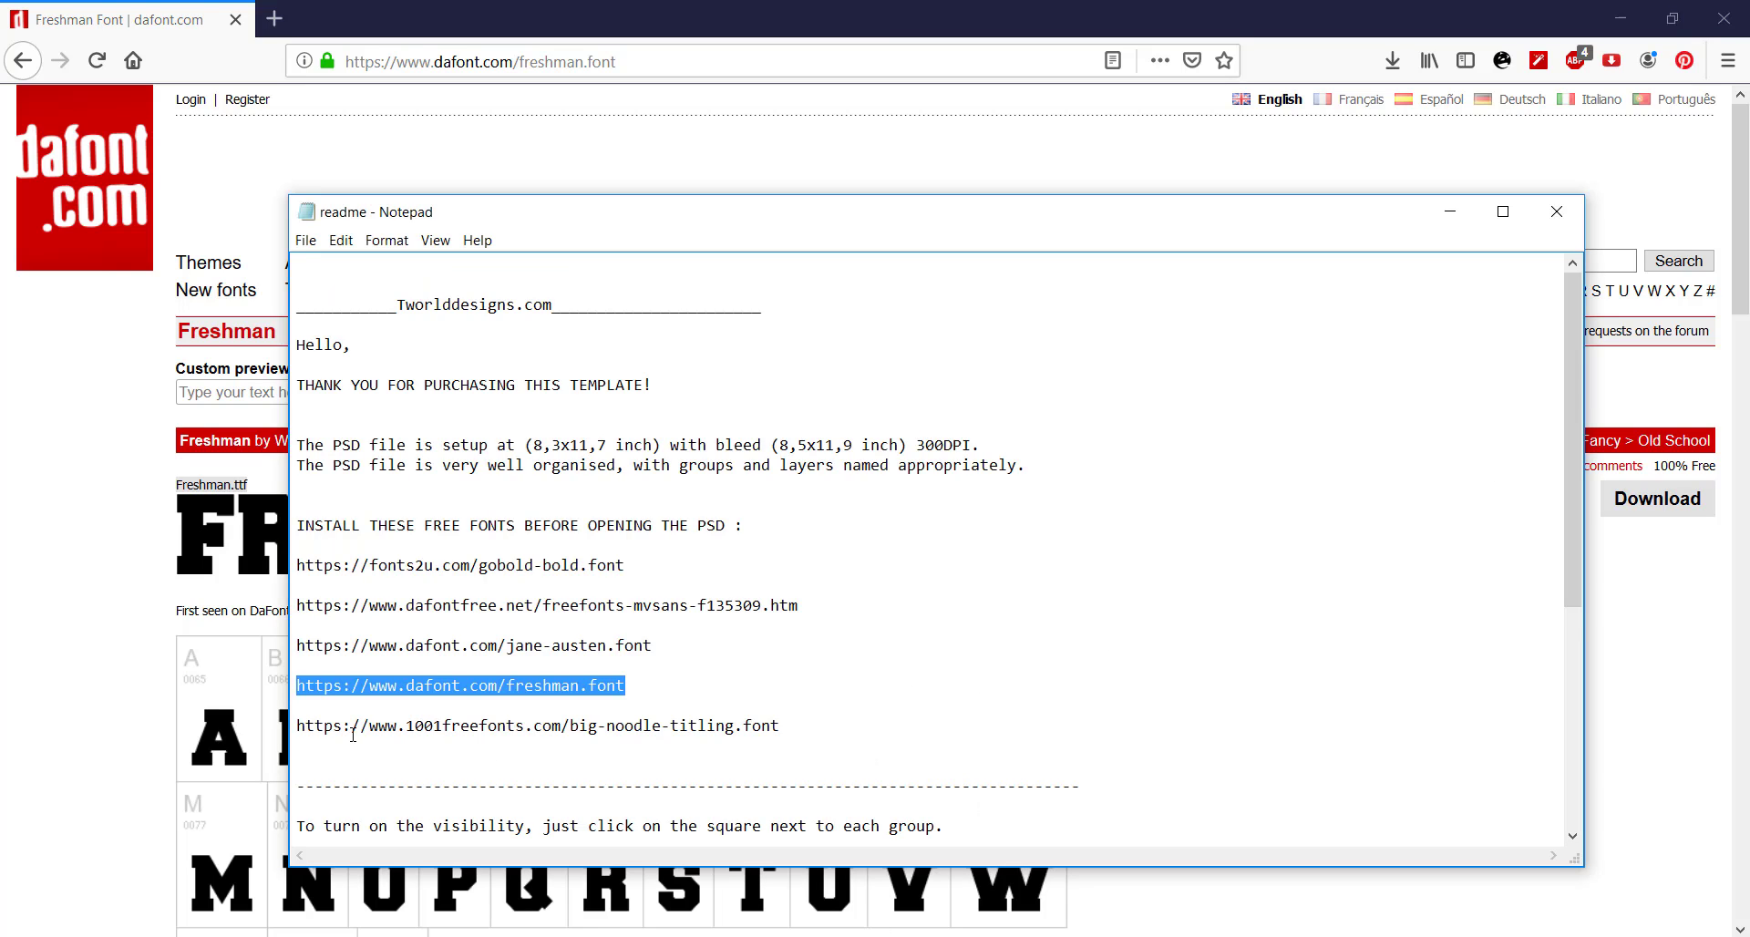
pyautogui.moveTo(298, 726); pyautogui.dragTo(809, 723)
pyautogui.click(435, 609)
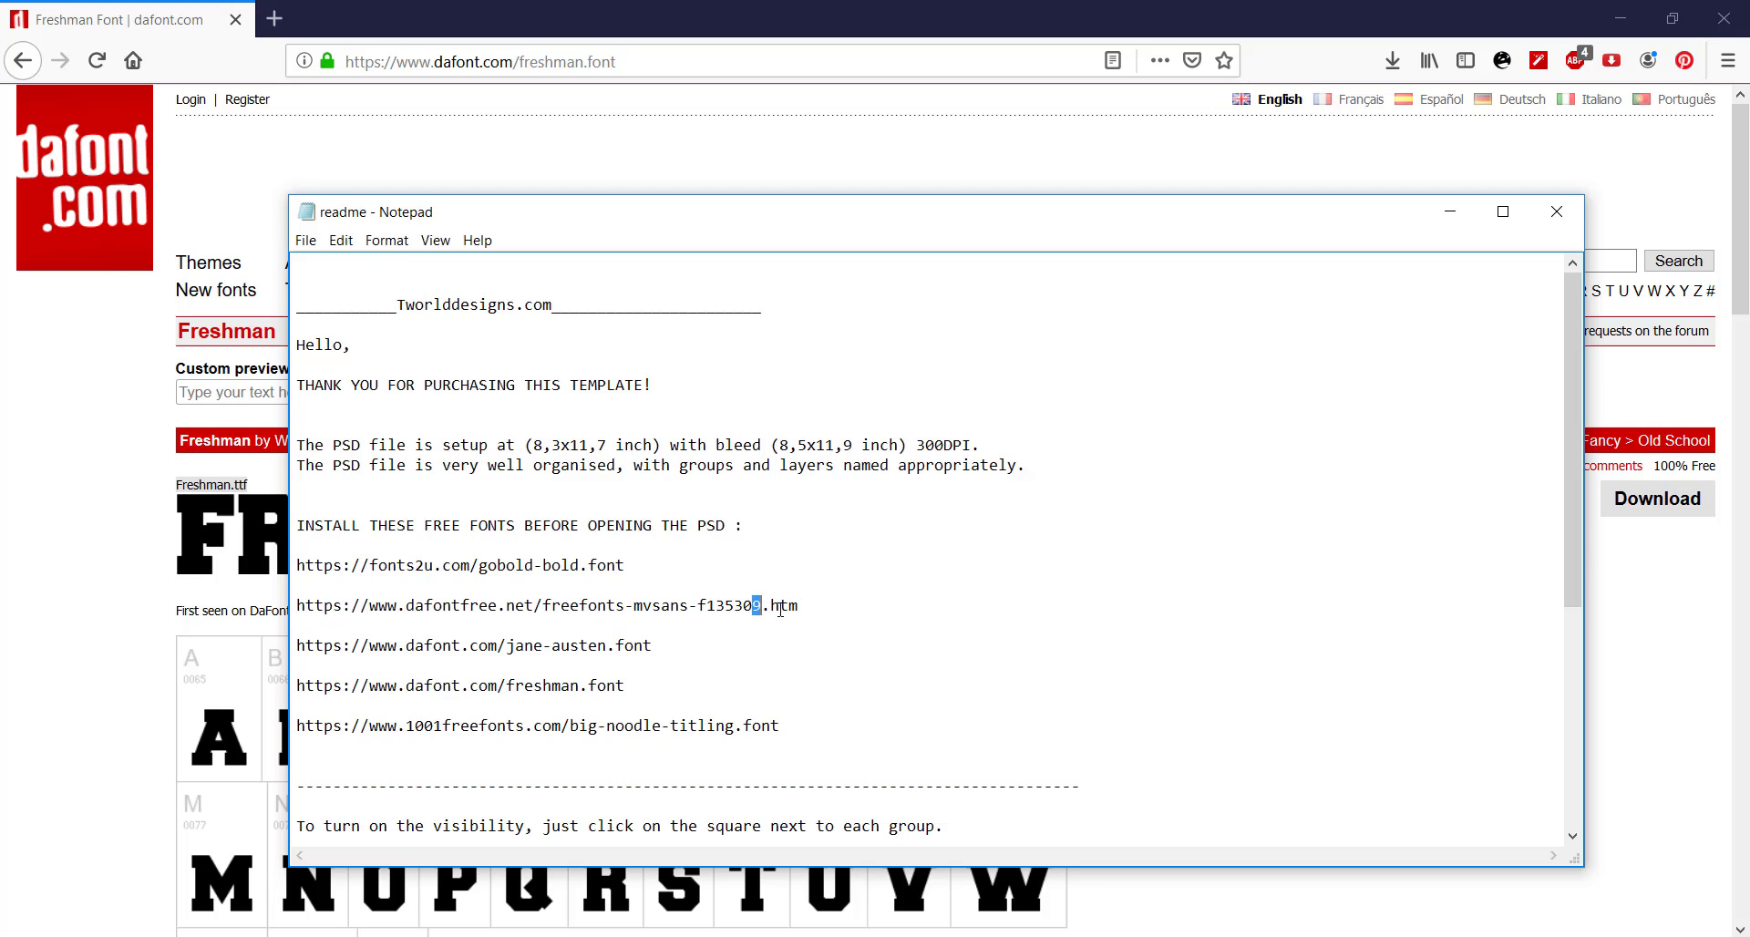
pyautogui.moveTo(789, 606); pyautogui.dragTo(817, 610)
pyautogui.click(753, 606)
pyautogui.moveTo(301, 566); pyautogui.dragTo(628, 568)
pyautogui.click(628, 570)
# Step: Return to the FALL PARTY folder in File Explorer and open the FALL PARTY PSD in Photoshop
pyautogui.click(574, 928)
pyautogui.click(703, 875)
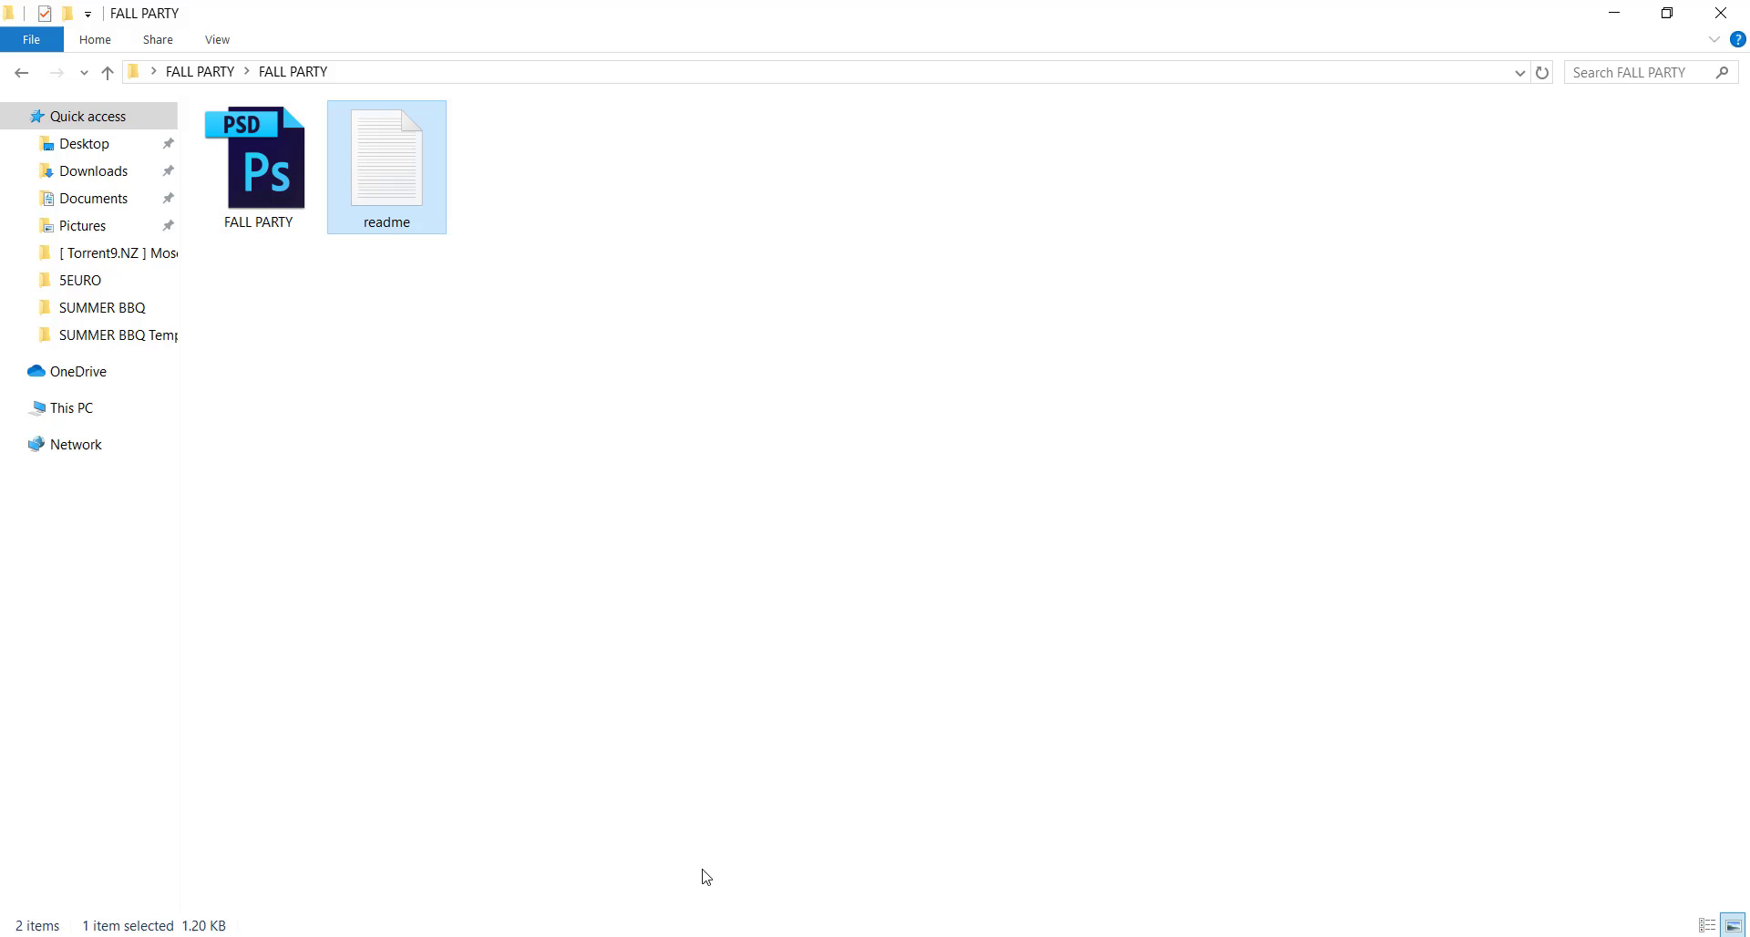
pyautogui.click(253, 208)
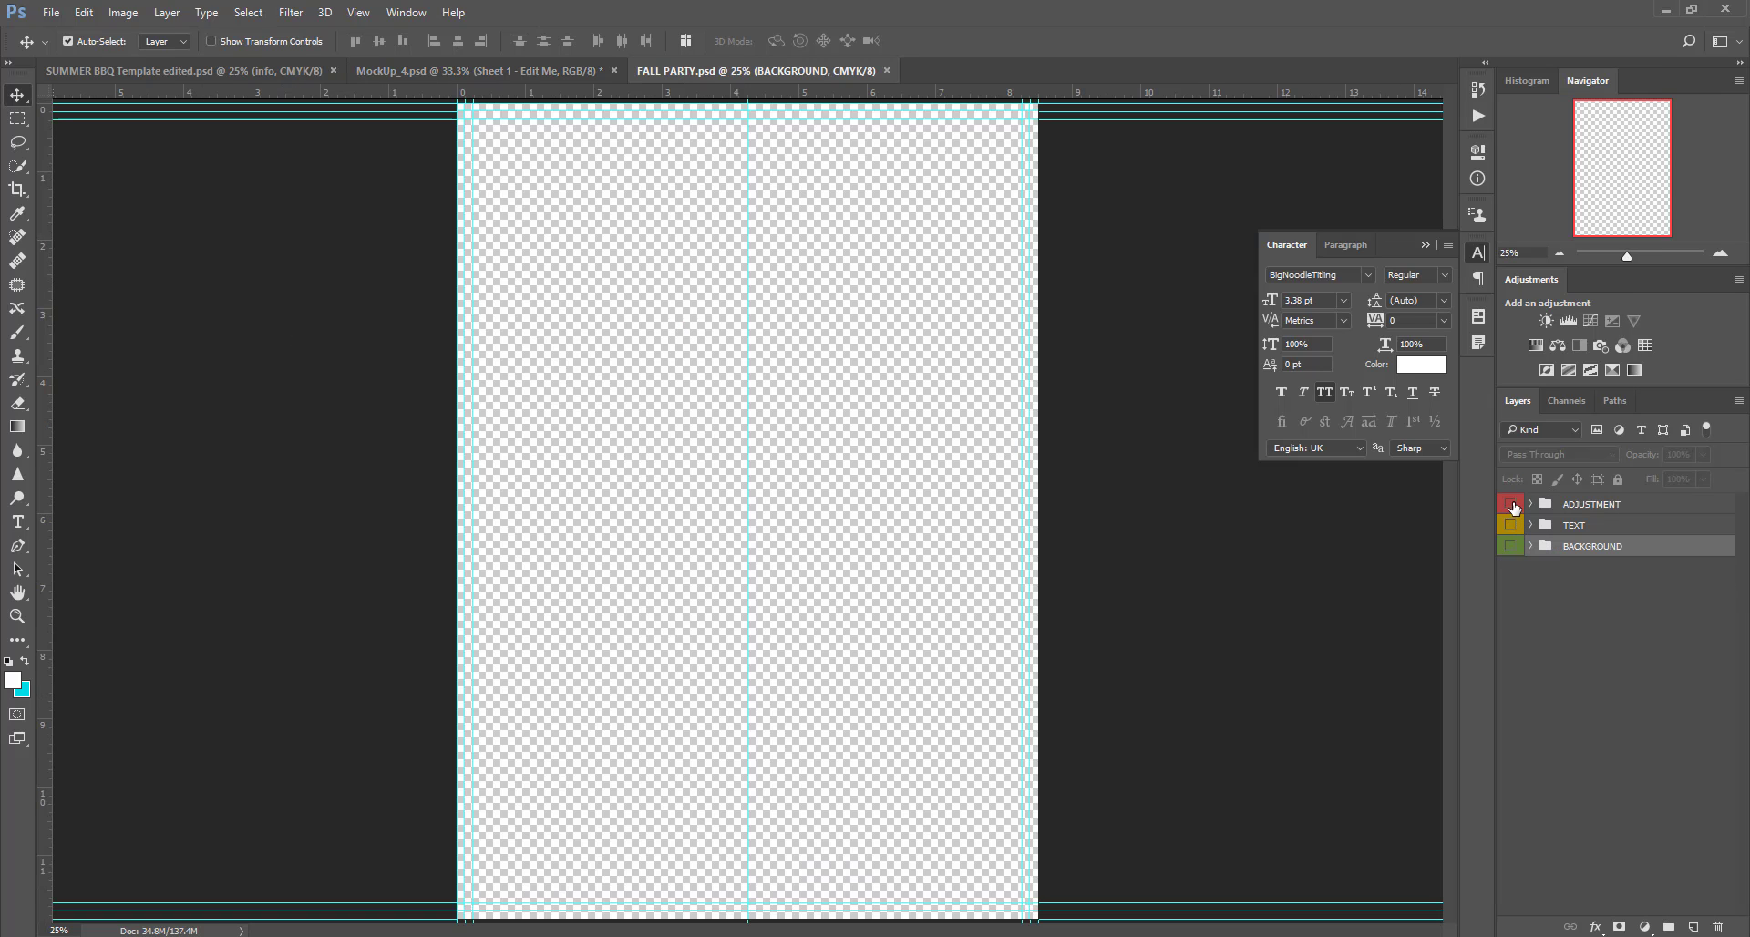
# Step: Turn on the visibility of the ADJUSTMENT, TEXT and BACKGROUND groups and expand the TEXT group
pyautogui.click(1511, 504)
pyautogui.click(1511, 525)
pyautogui.click(1511, 546)
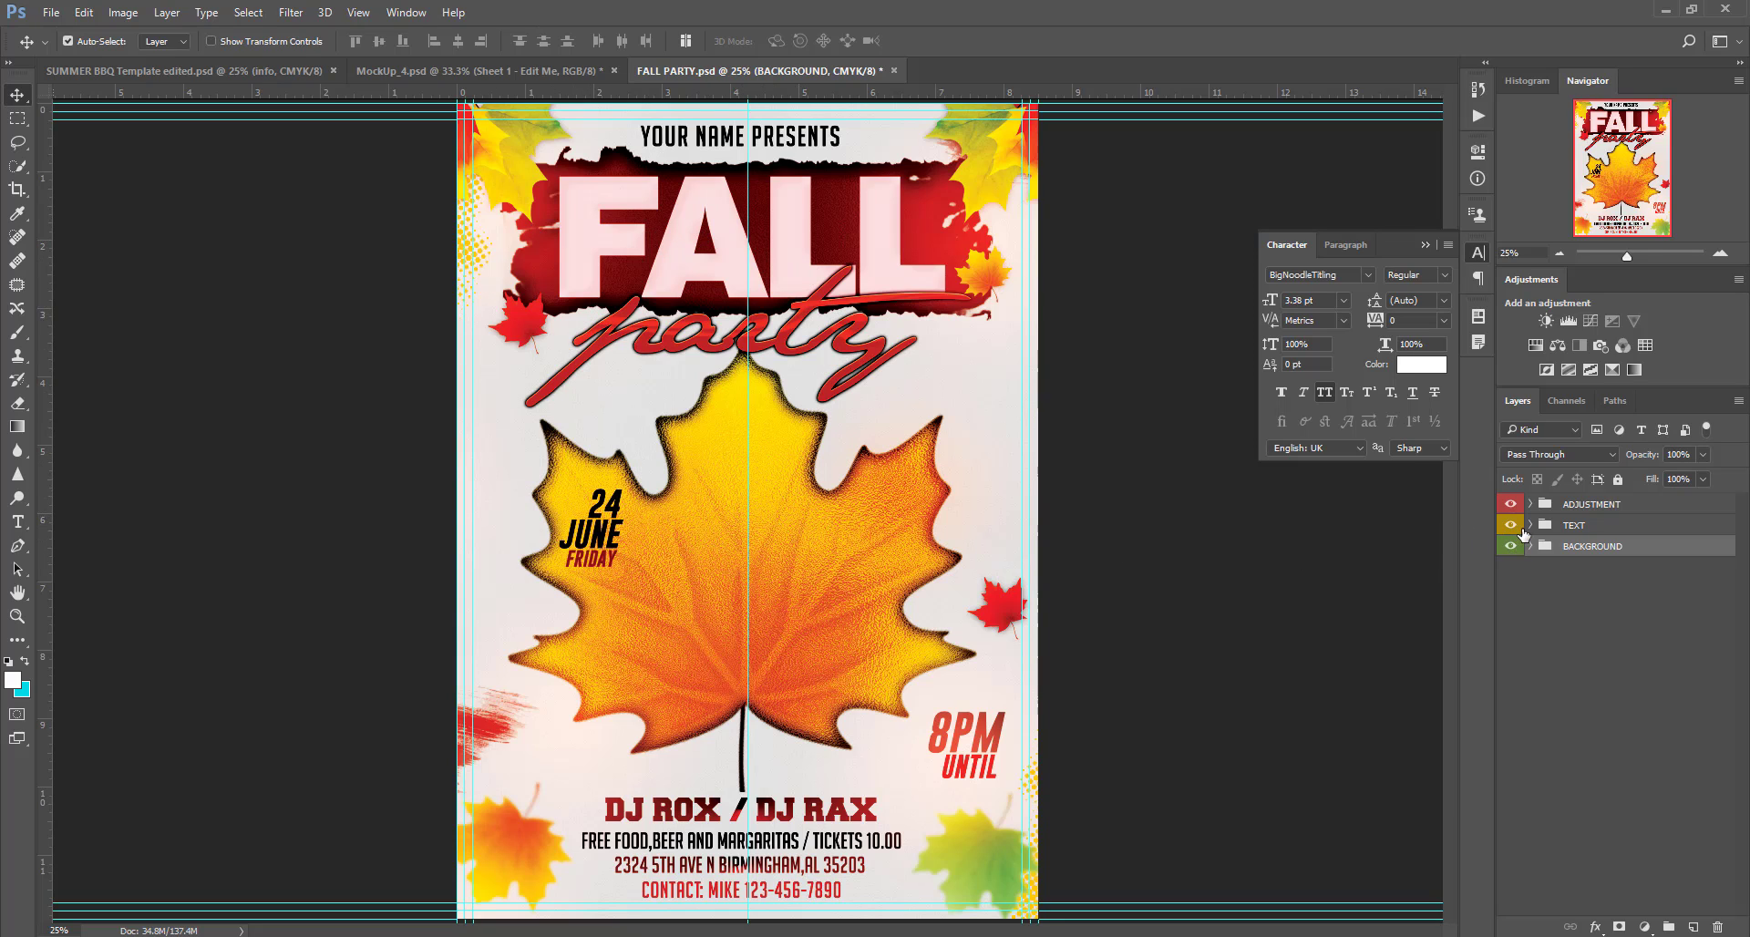
pyautogui.click(1538, 529)
pyautogui.click(1532, 526)
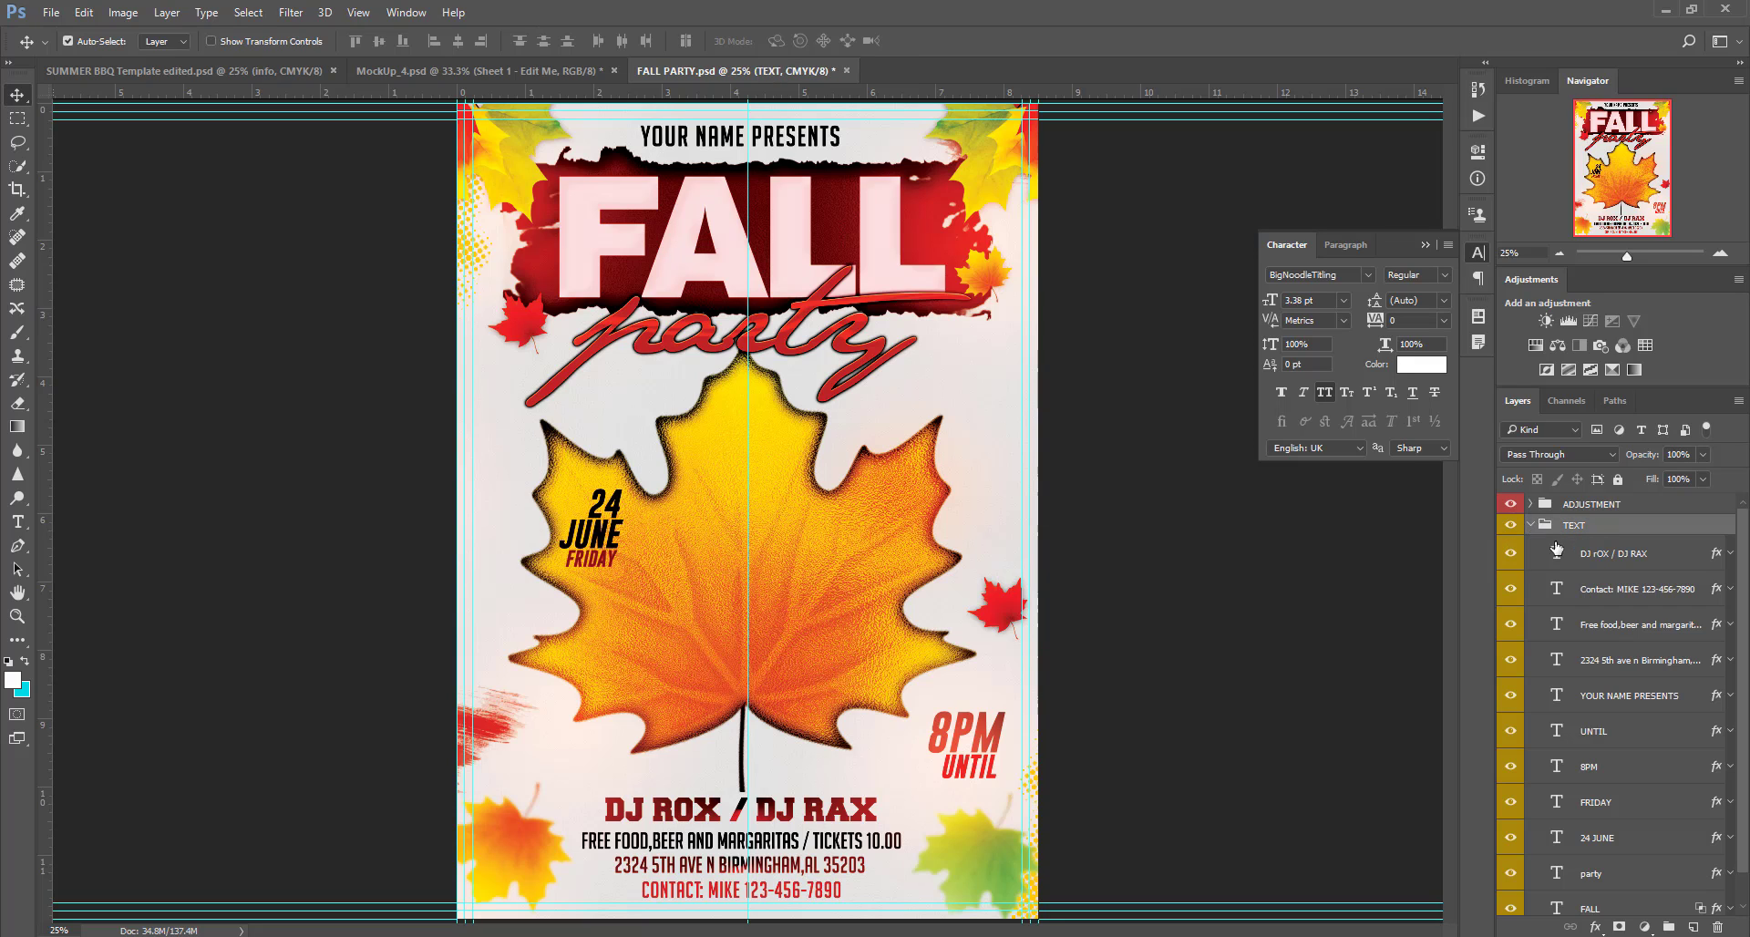
pyautogui.scroll(-1, 1569, 639)
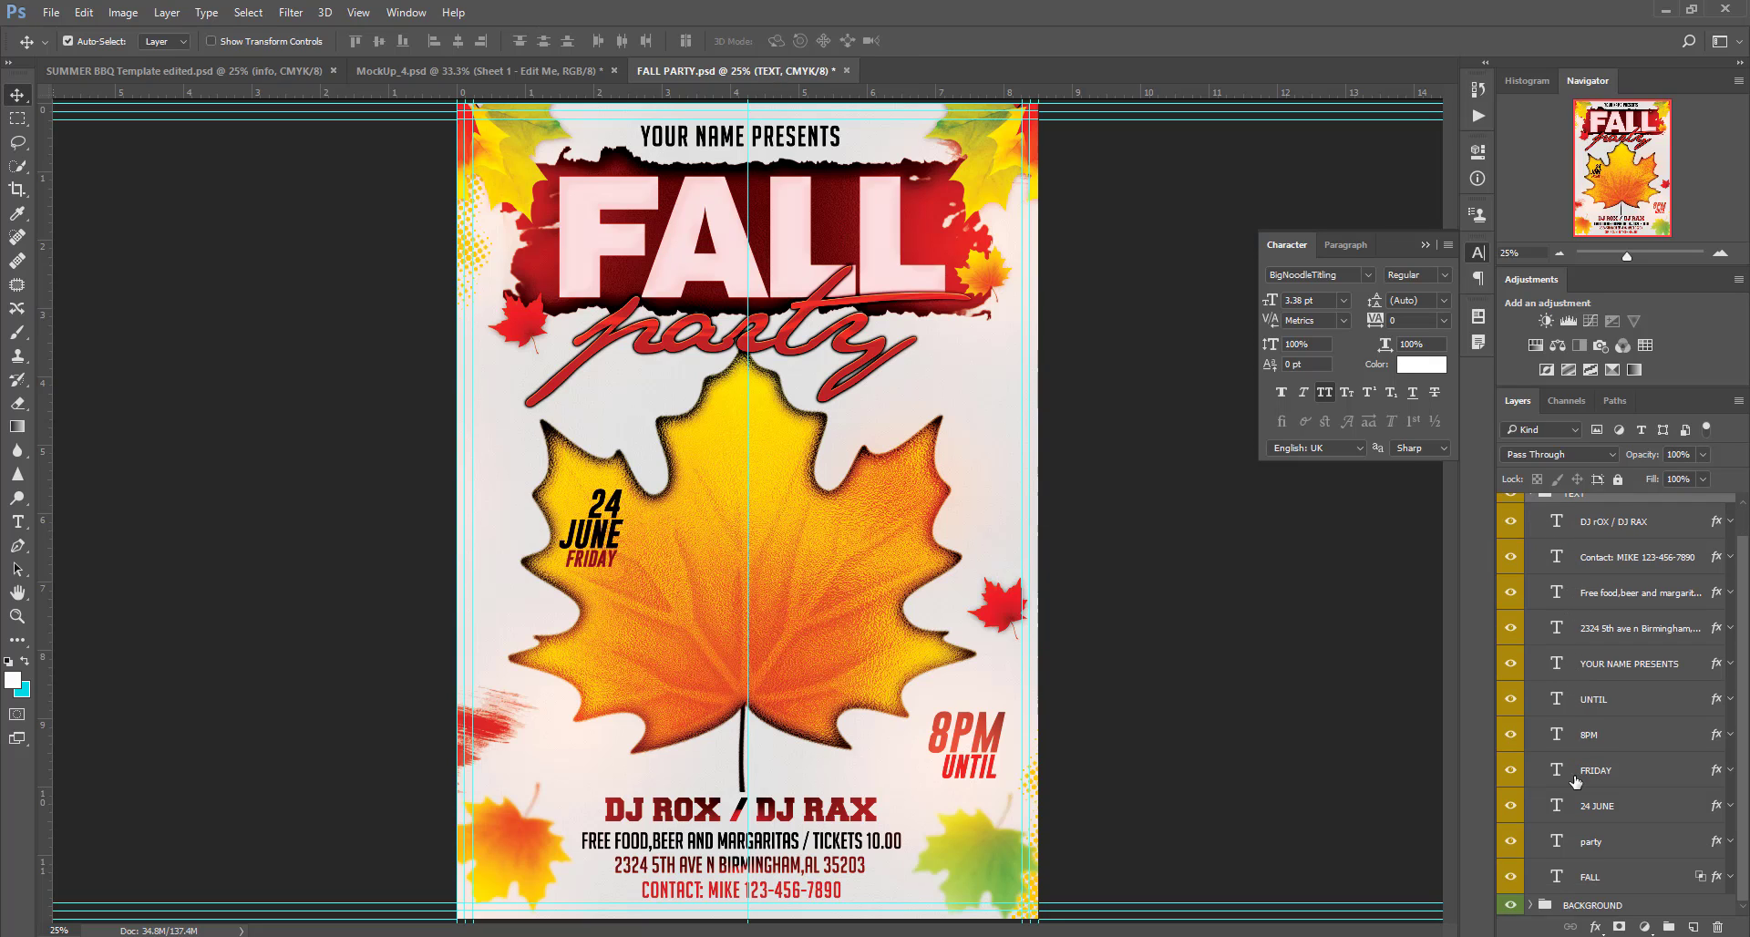
# Step: Retype the headline on the FALL text layer as "fall" and commit the edit
pyautogui.click(1516, 876)
pyautogui.click(1515, 876)
pyautogui.doubleClick(1557, 876)
pyautogui.click(729, 214)
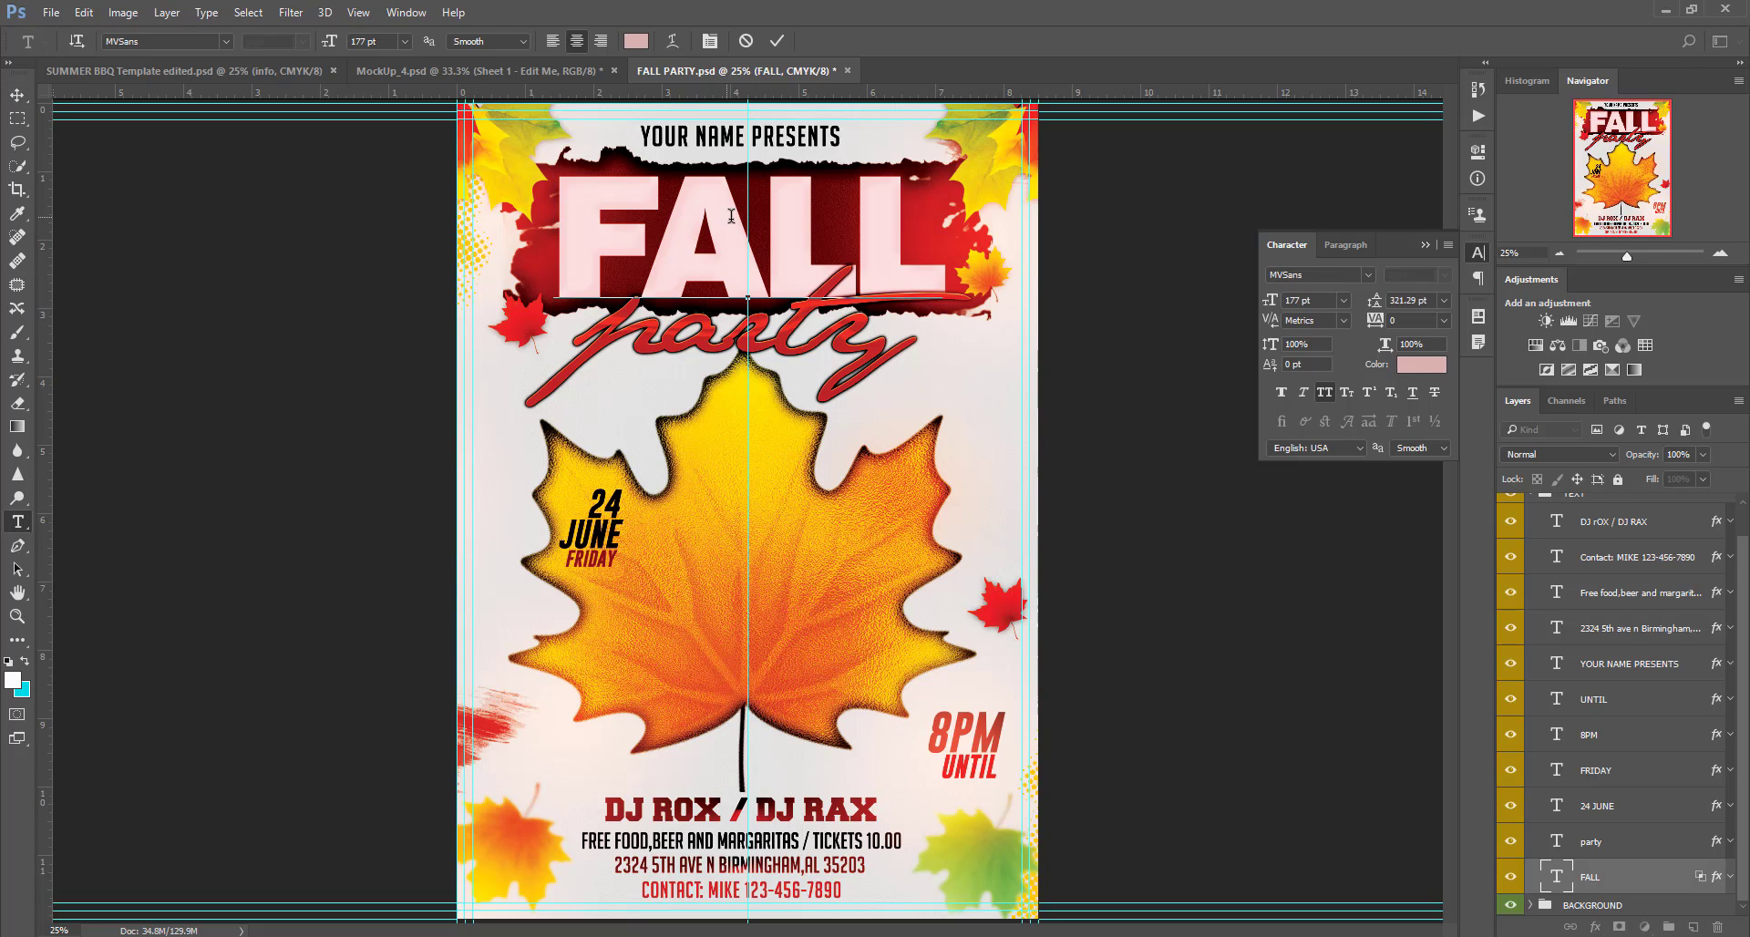
pyautogui.doubleClick(901, 226)
pyautogui.click(888, 228)
pyautogui.doubleClick(901, 232)
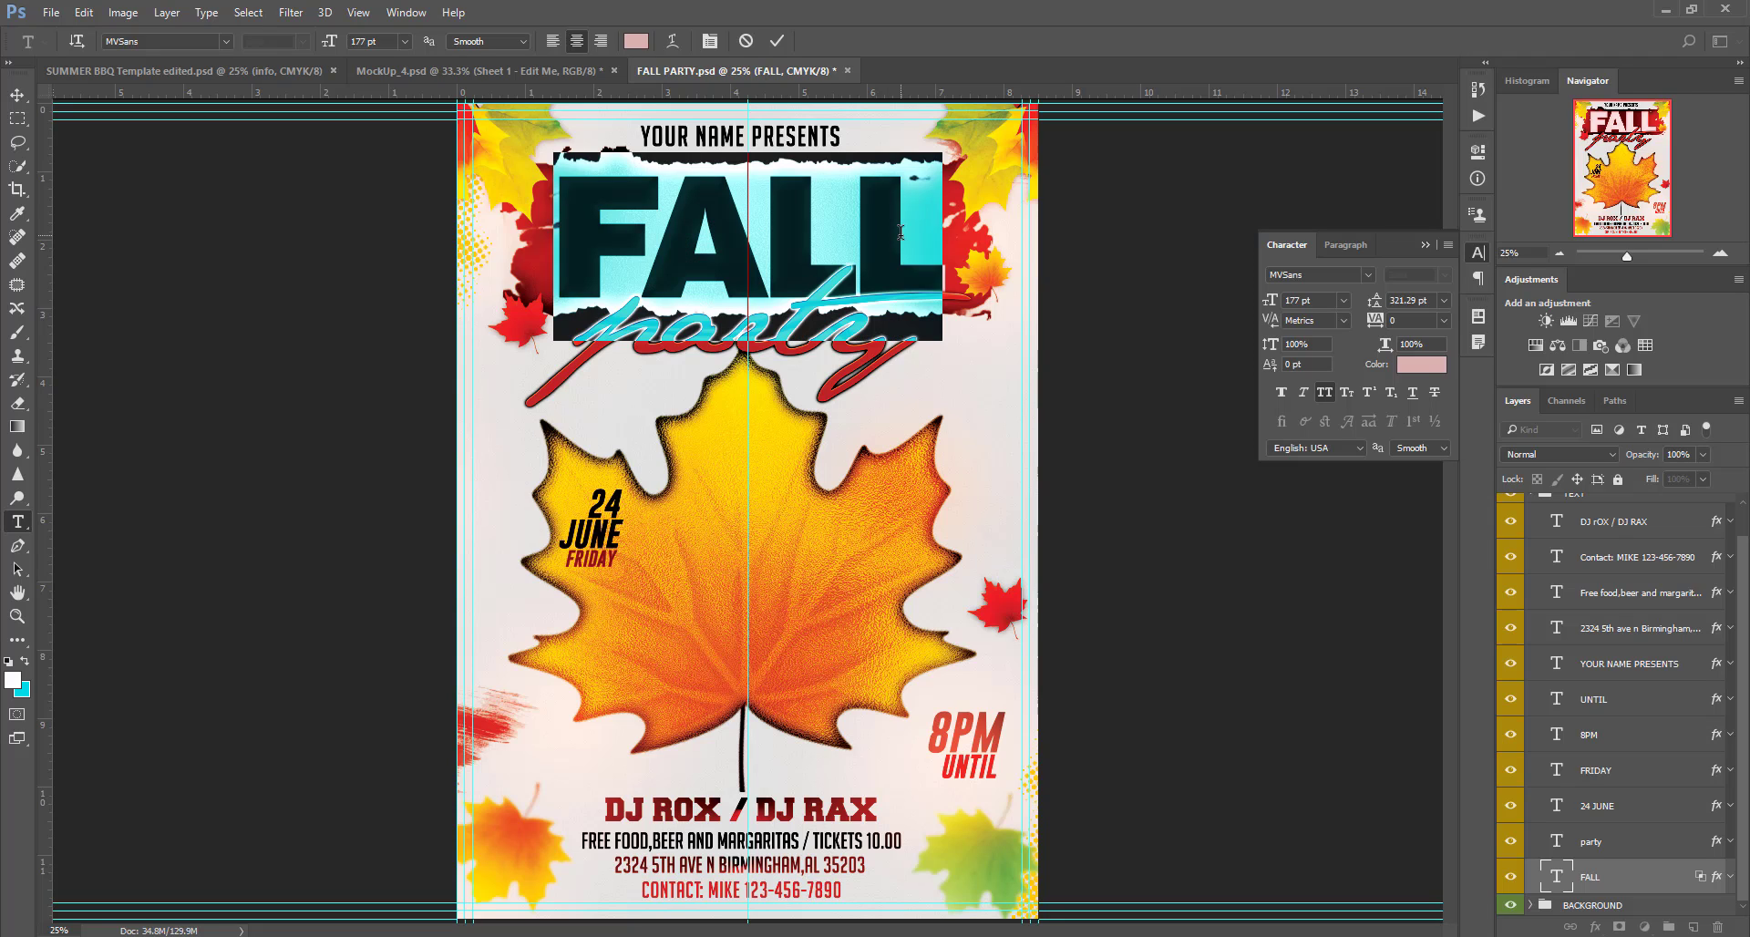
pyautogui.write('FALL')
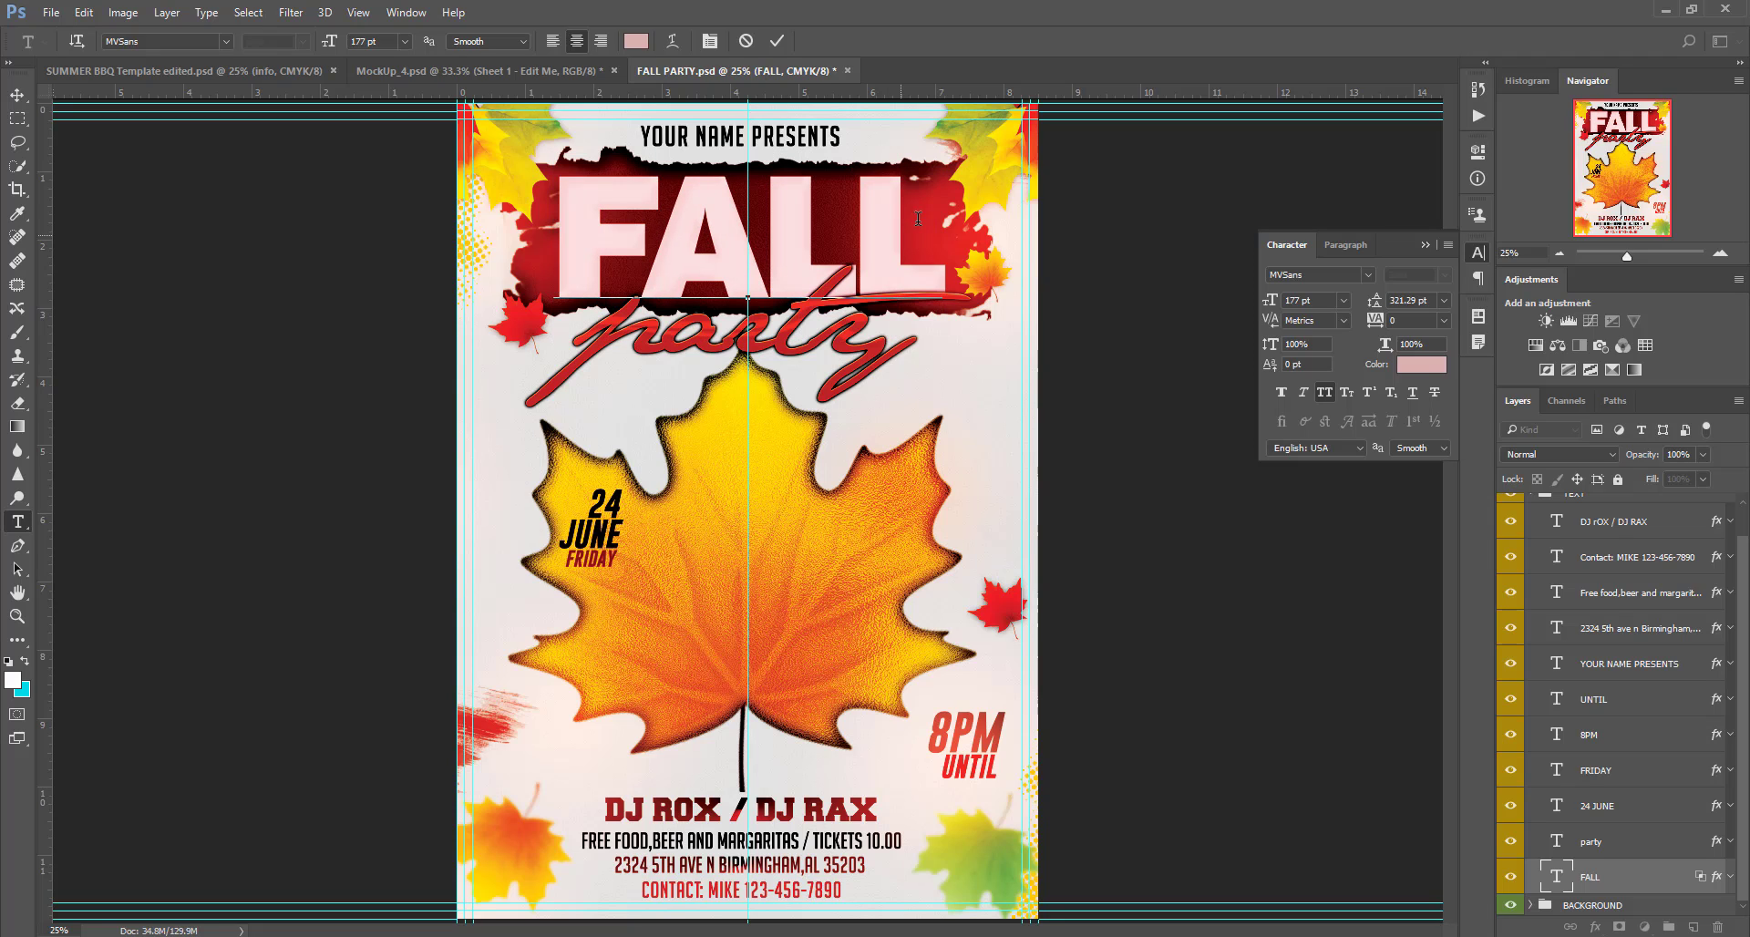
pyautogui.click(776, 41)
pyautogui.press('v')
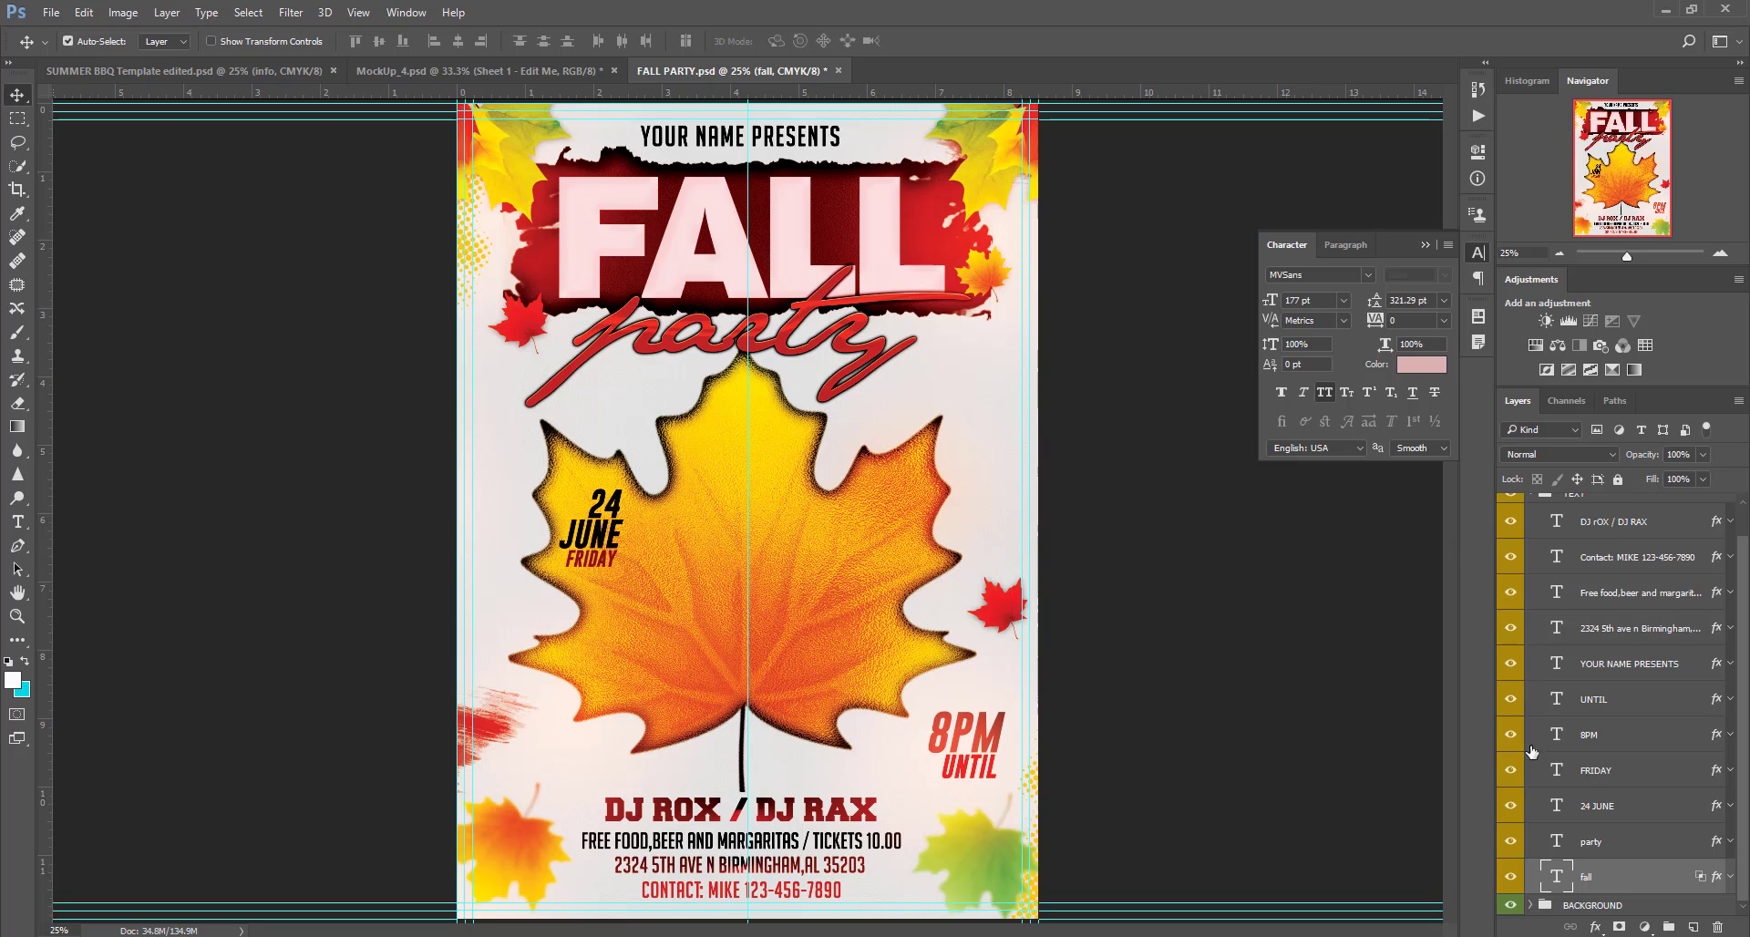
# Step: Replace the script word "party" below the headline with "Festival" and commit the edit
pyautogui.doubleClick(1561, 840)
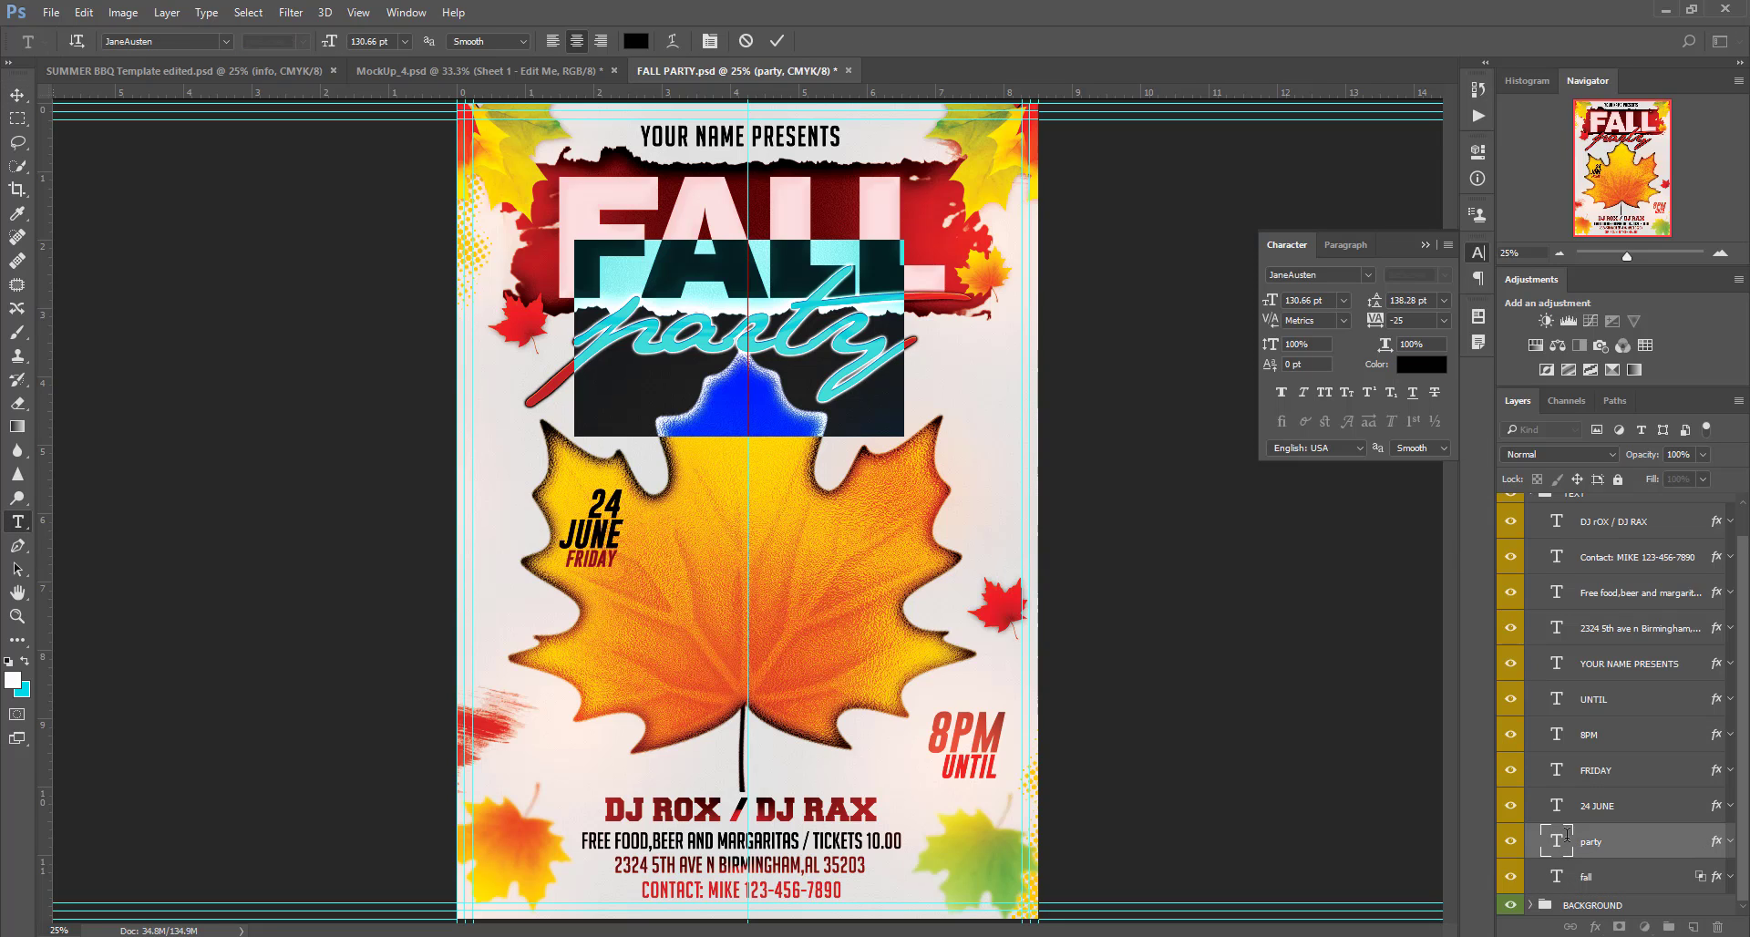
pyautogui.write('fest')
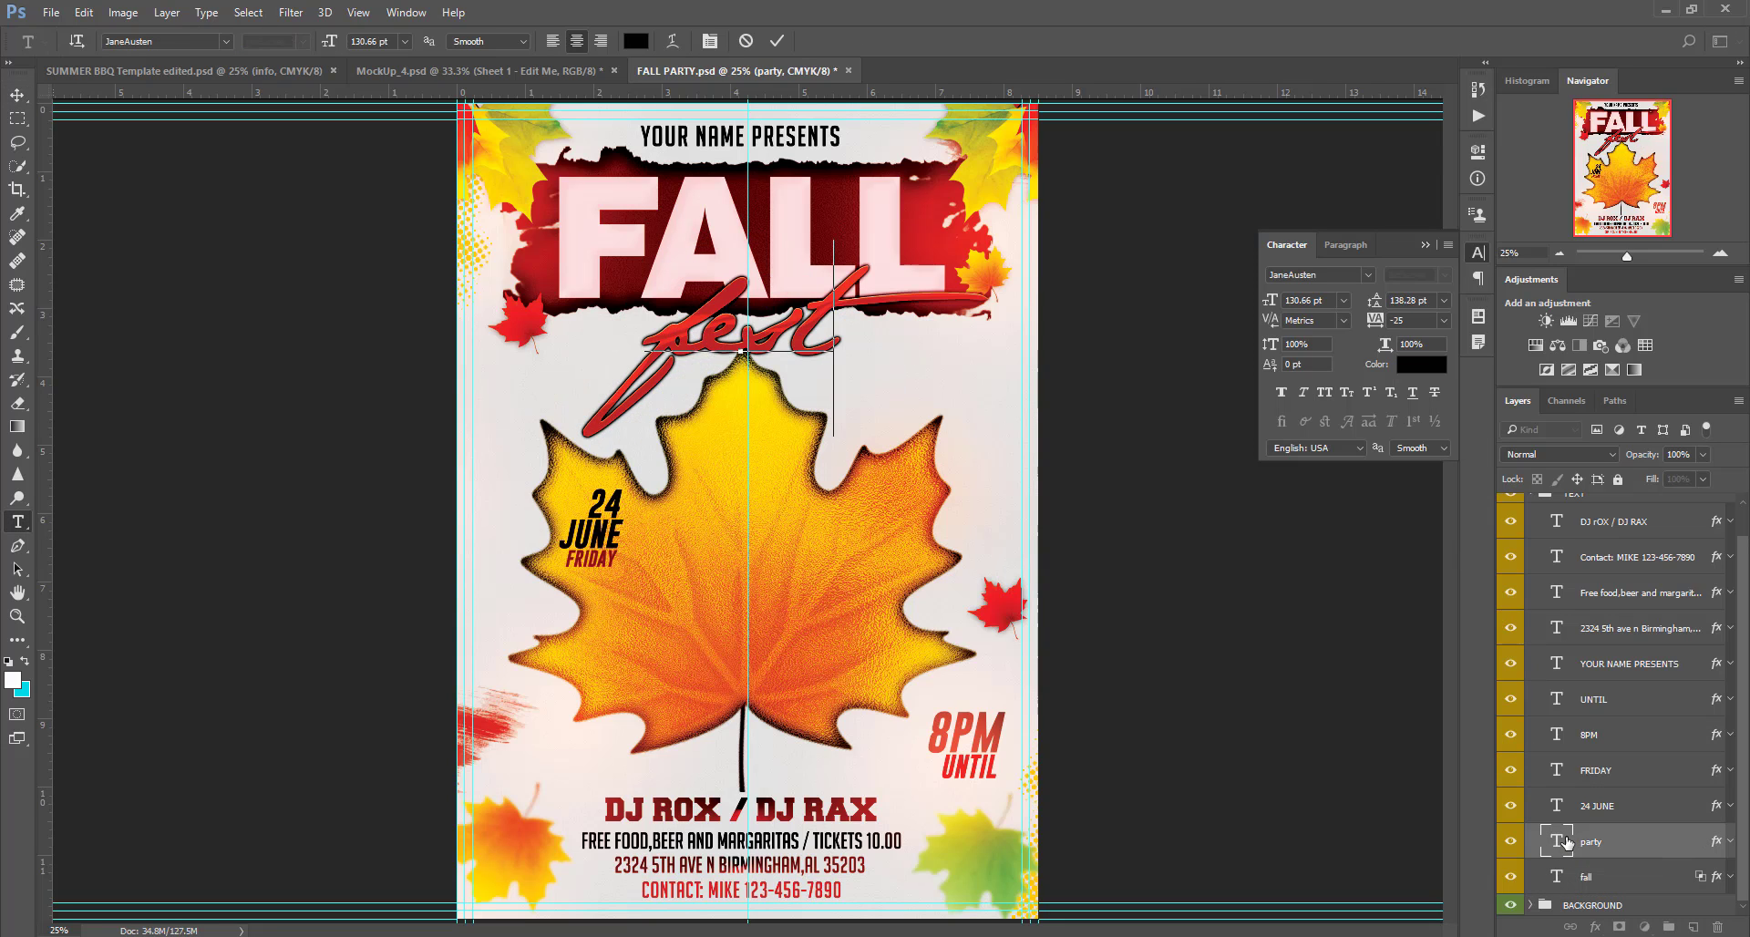
pyautogui.write('ival')
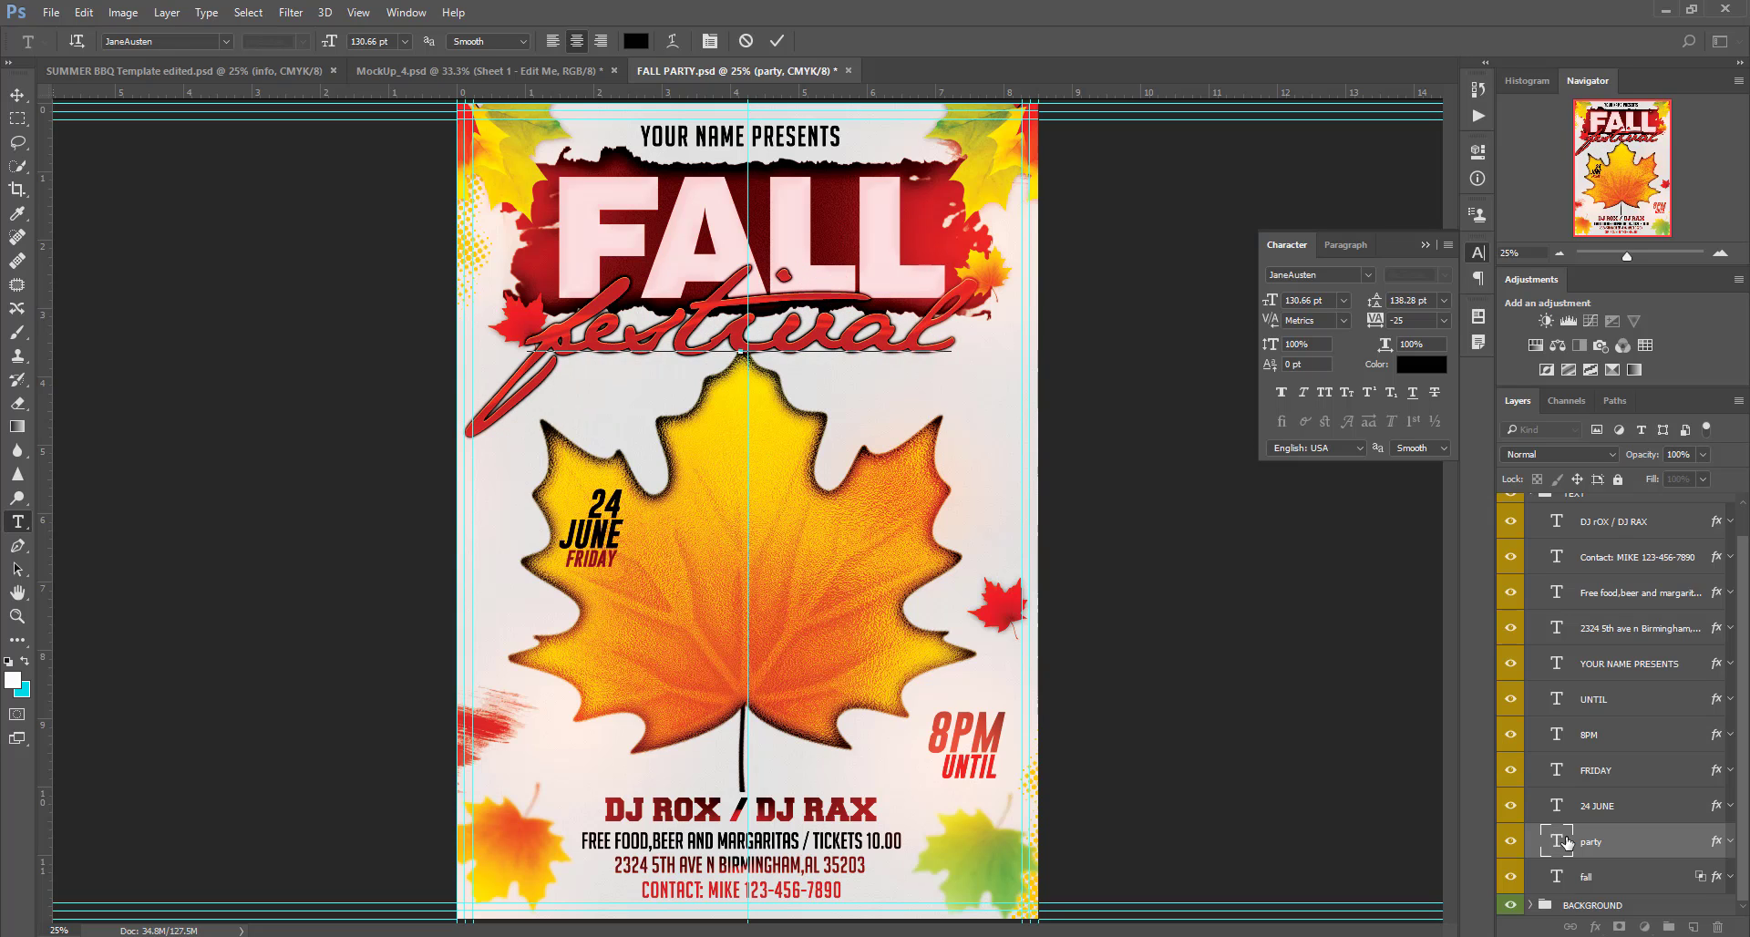
pyautogui.click(585, 324)
pyautogui.press('BackSpace')
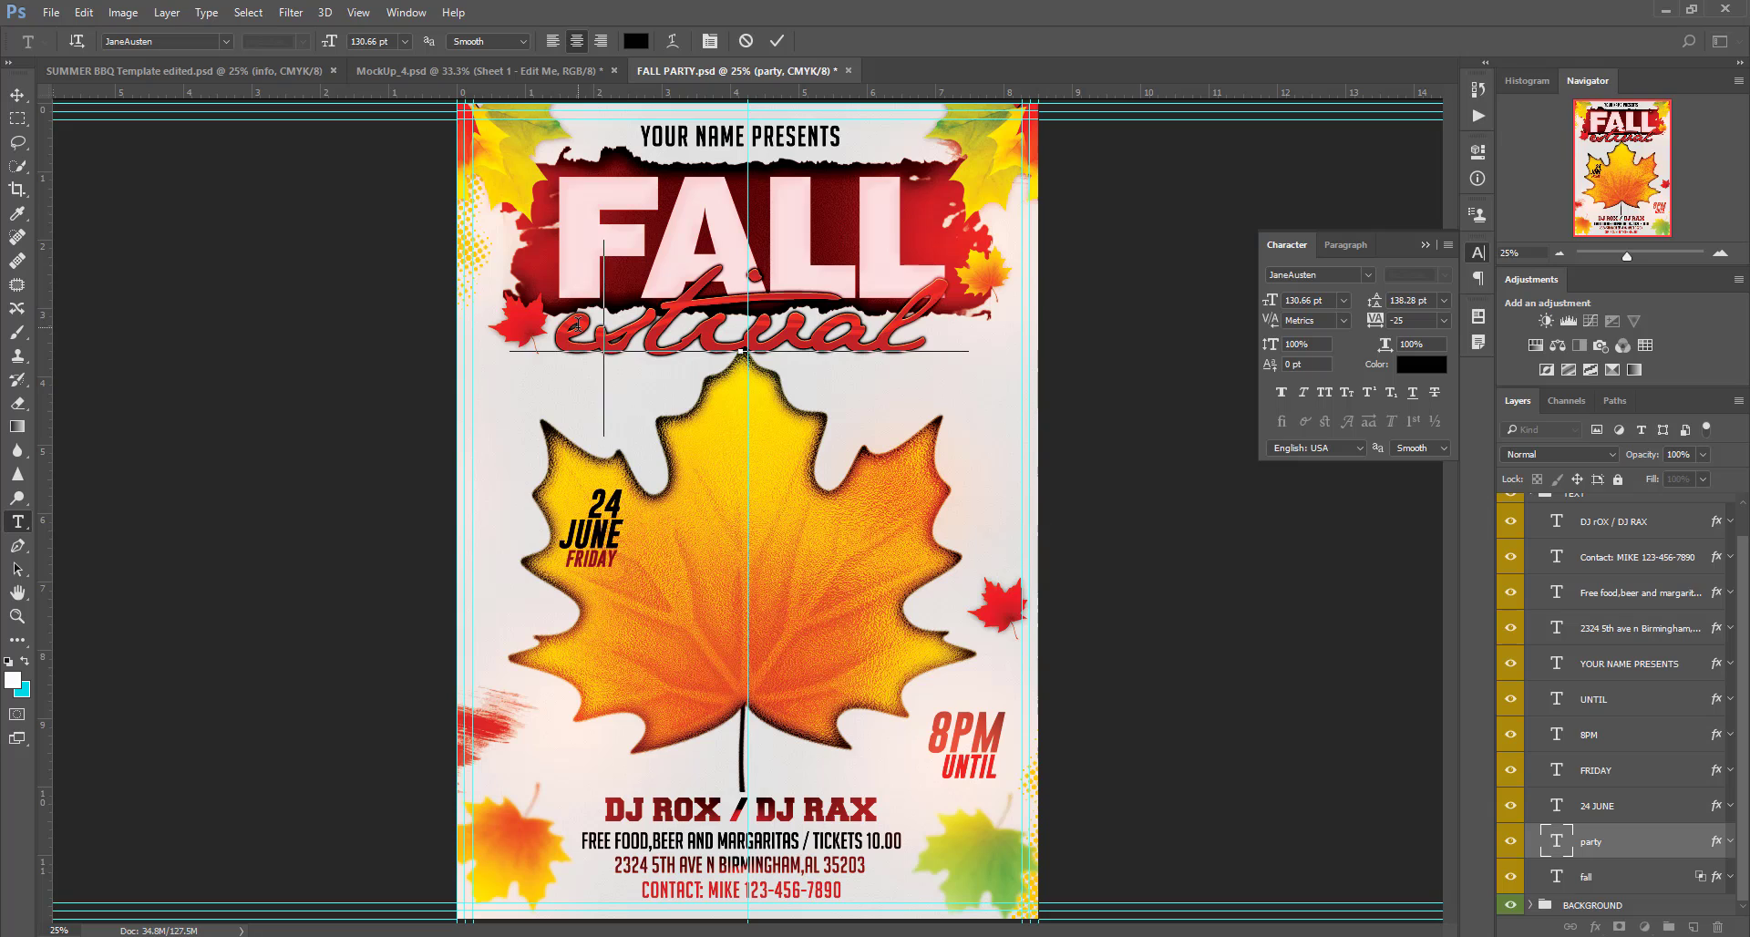
pyautogui.write('F')
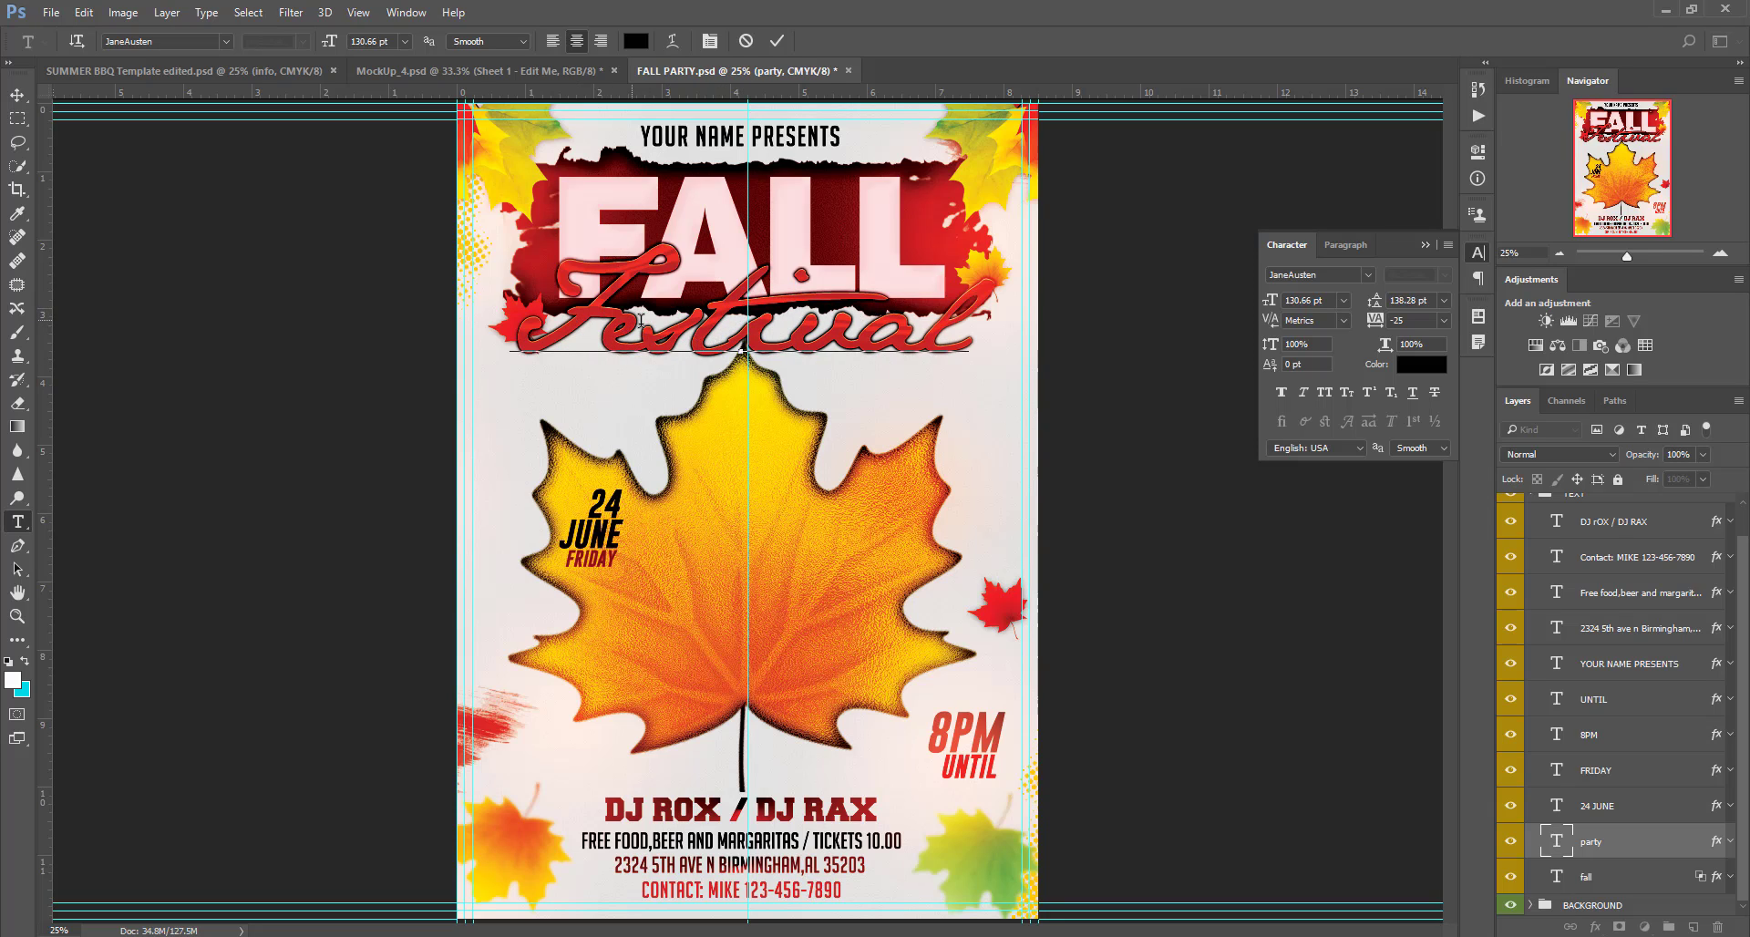
pyautogui.click(776, 40)
pyautogui.press('v')
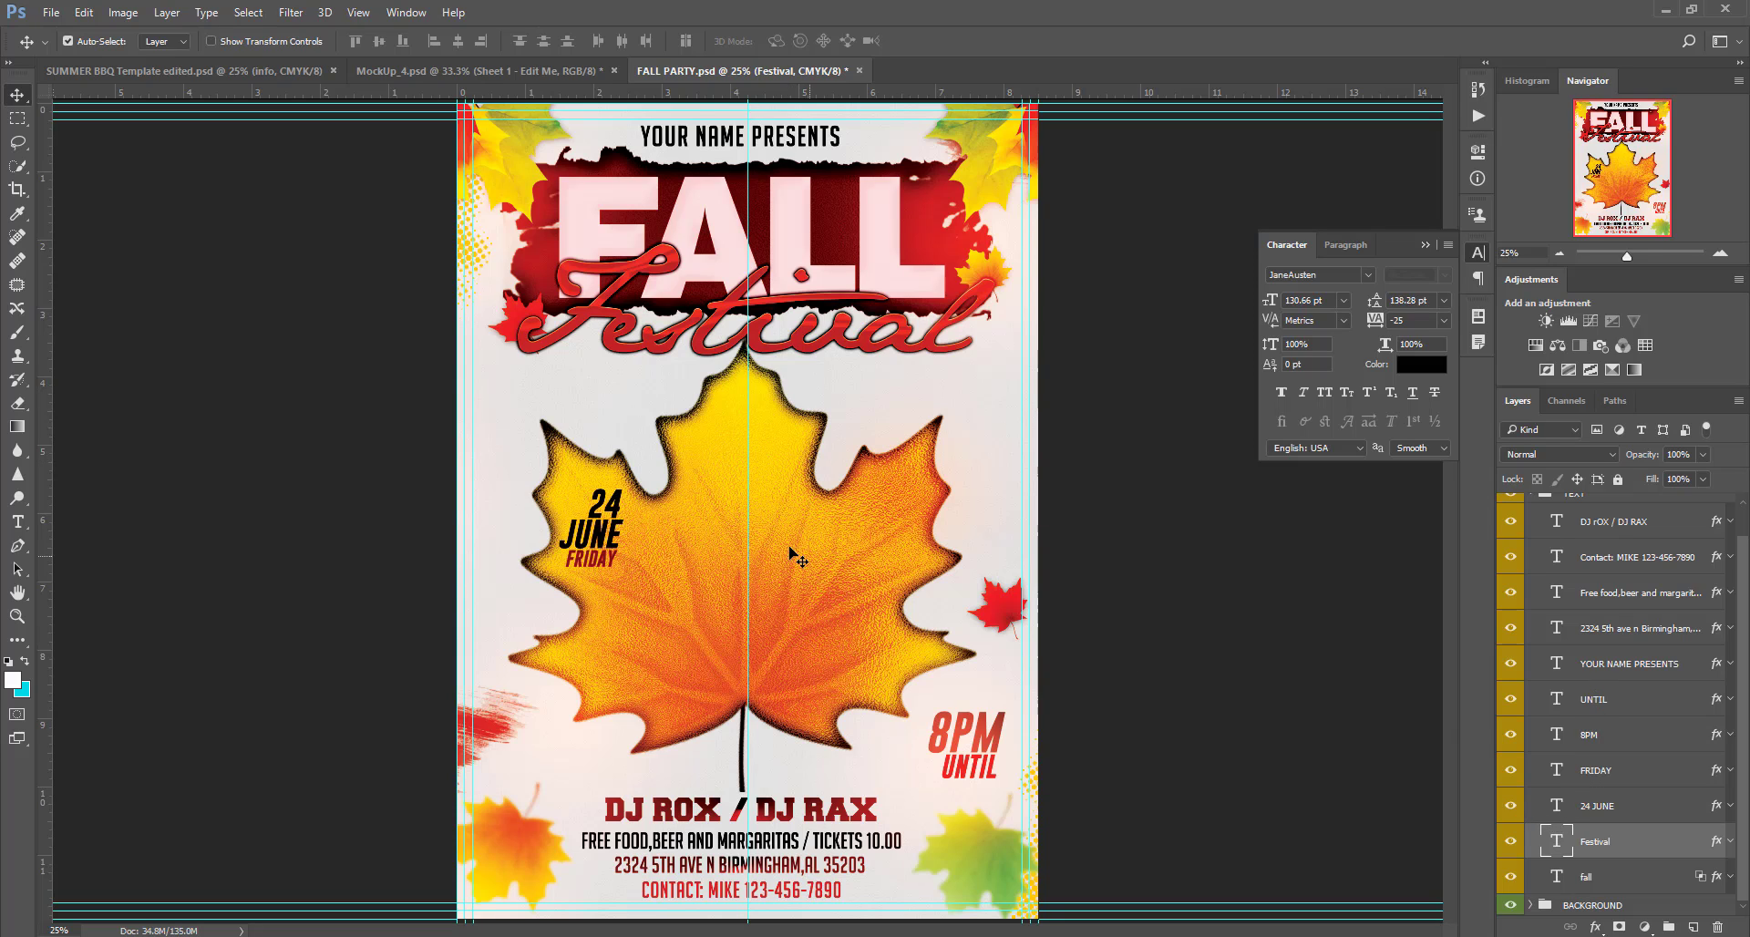
# Step: Open the 24 JUNE and FRIDAY text layers for editing one after the other and commit each of them
pyautogui.click(1557, 775)
pyautogui.doubleClick(1559, 805)
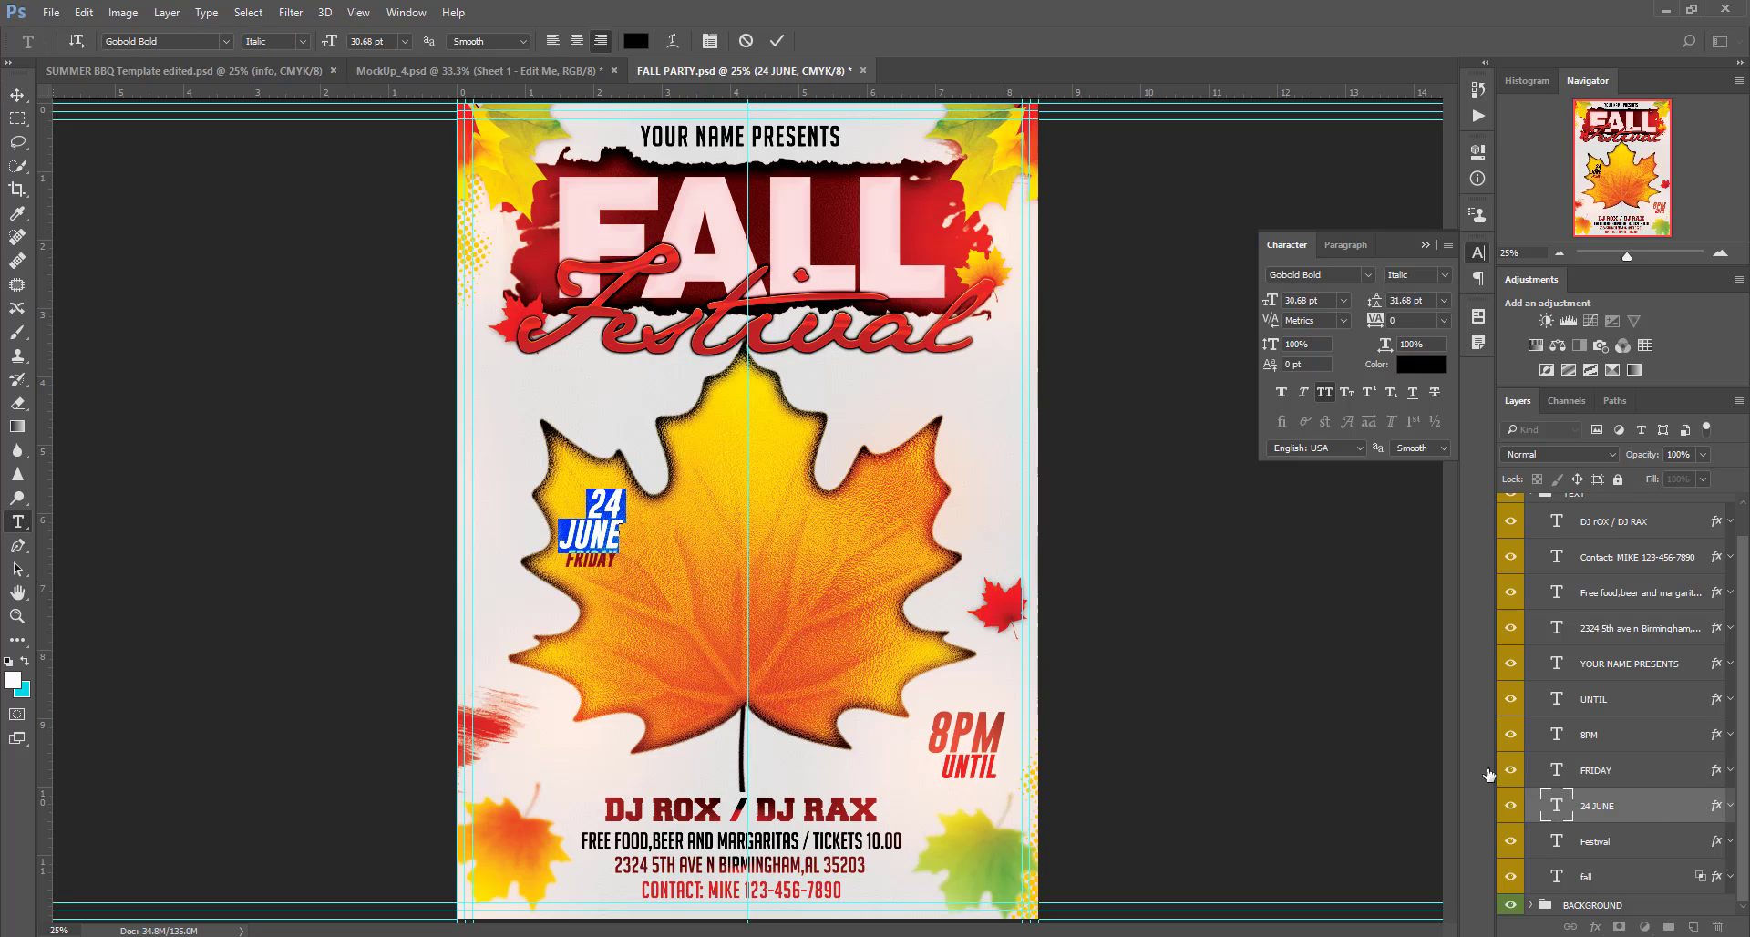
pyautogui.click(578, 503)
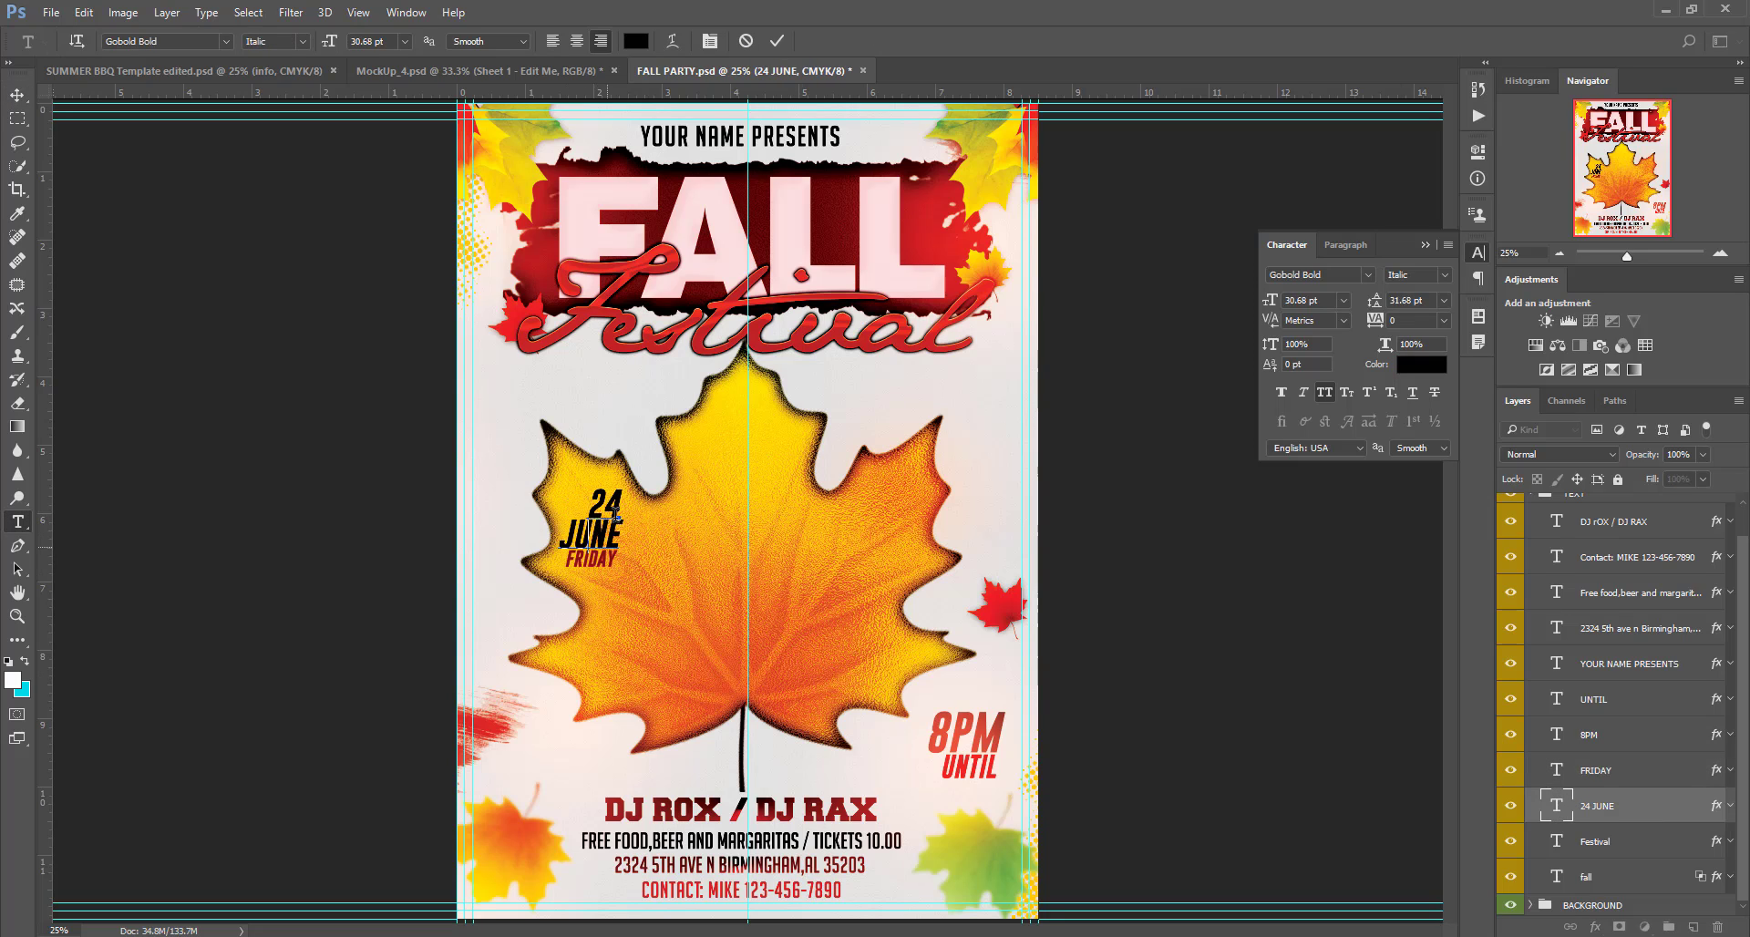
pyautogui.click(776, 40)
pyautogui.press('v')
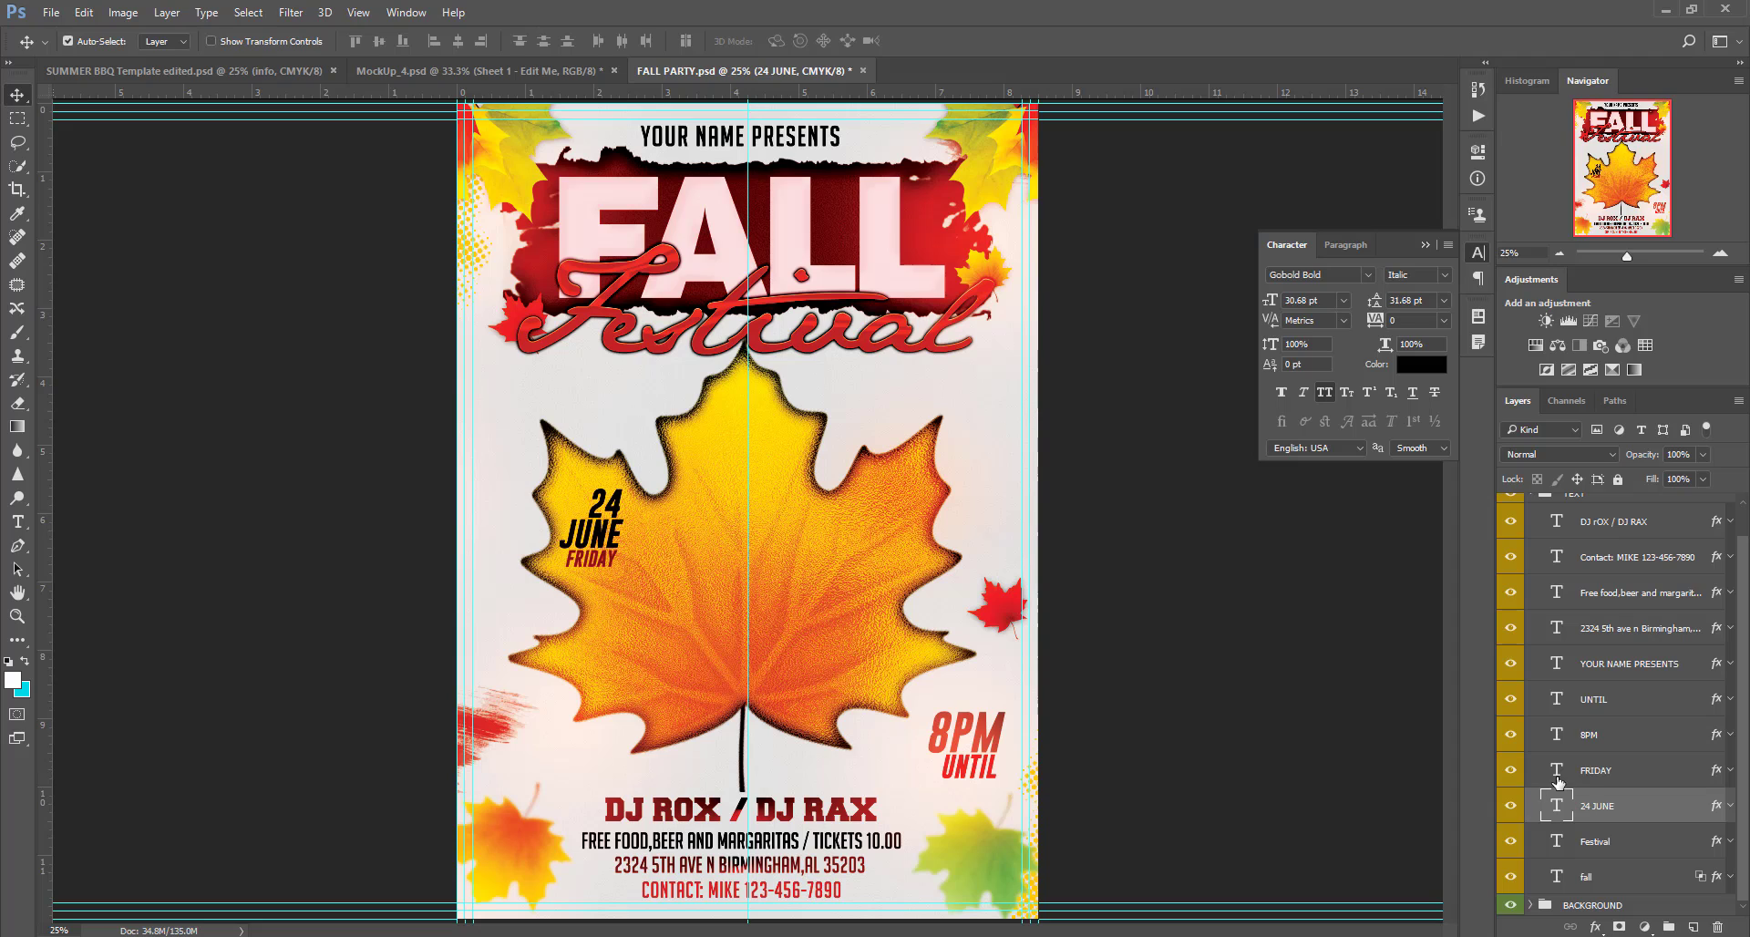
pyautogui.doubleClick(1557, 771)
pyautogui.click(584, 559)
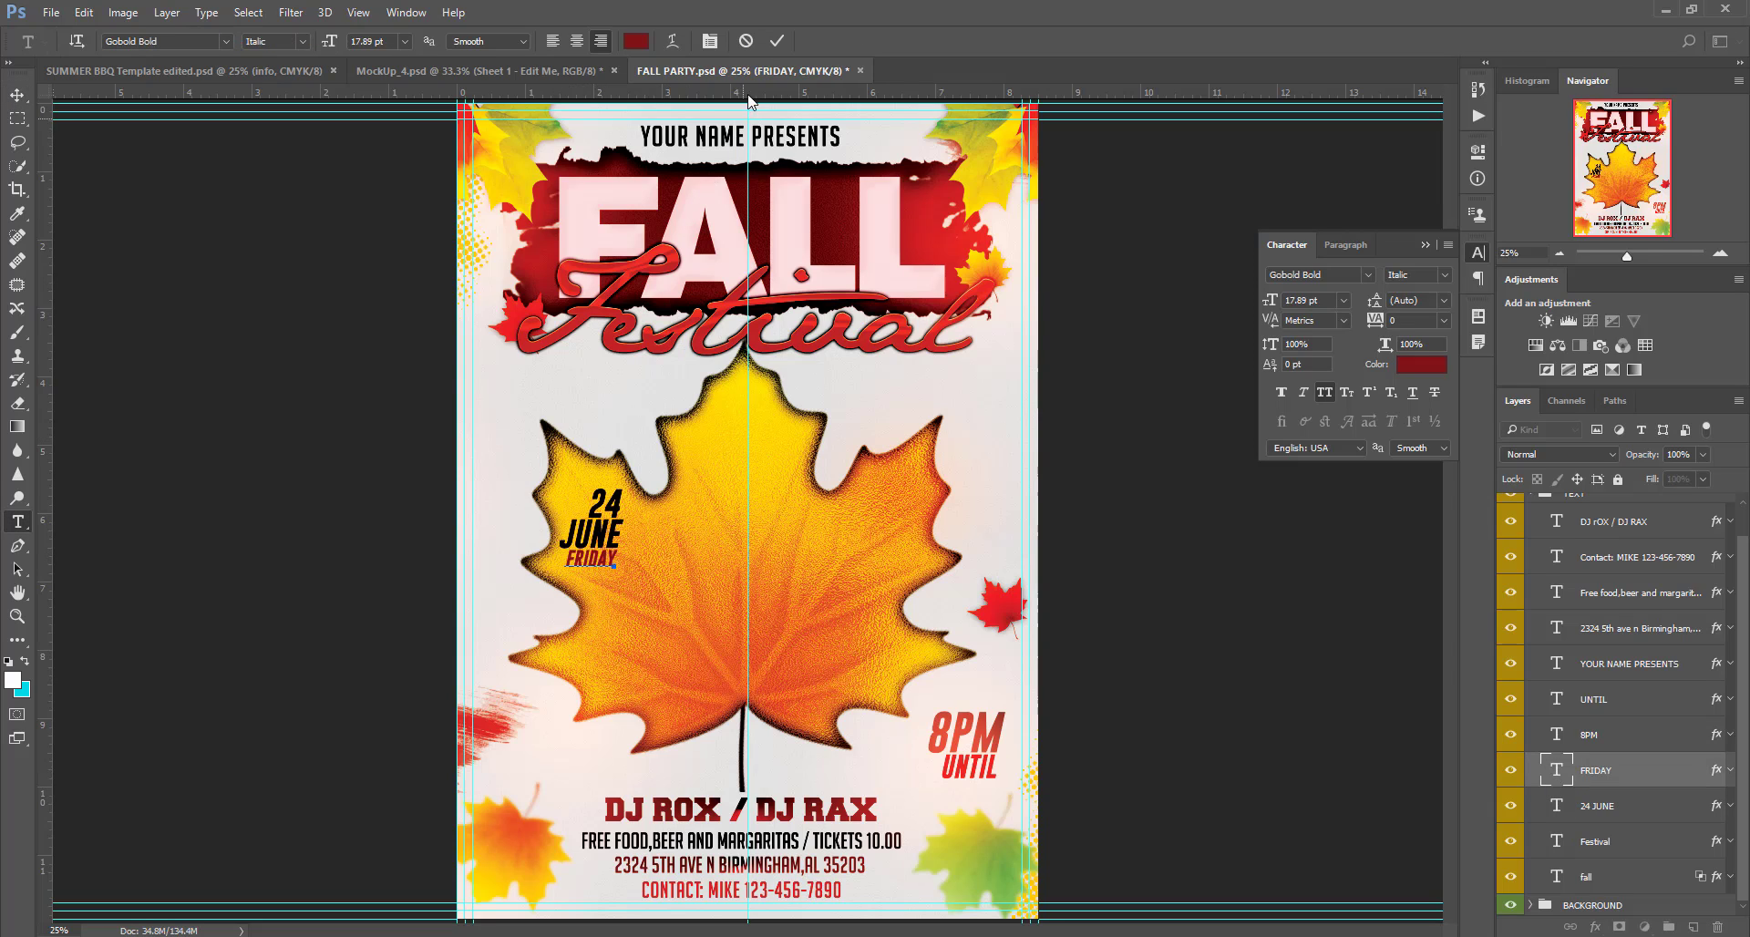
pyautogui.click(776, 40)
pyautogui.press('v')
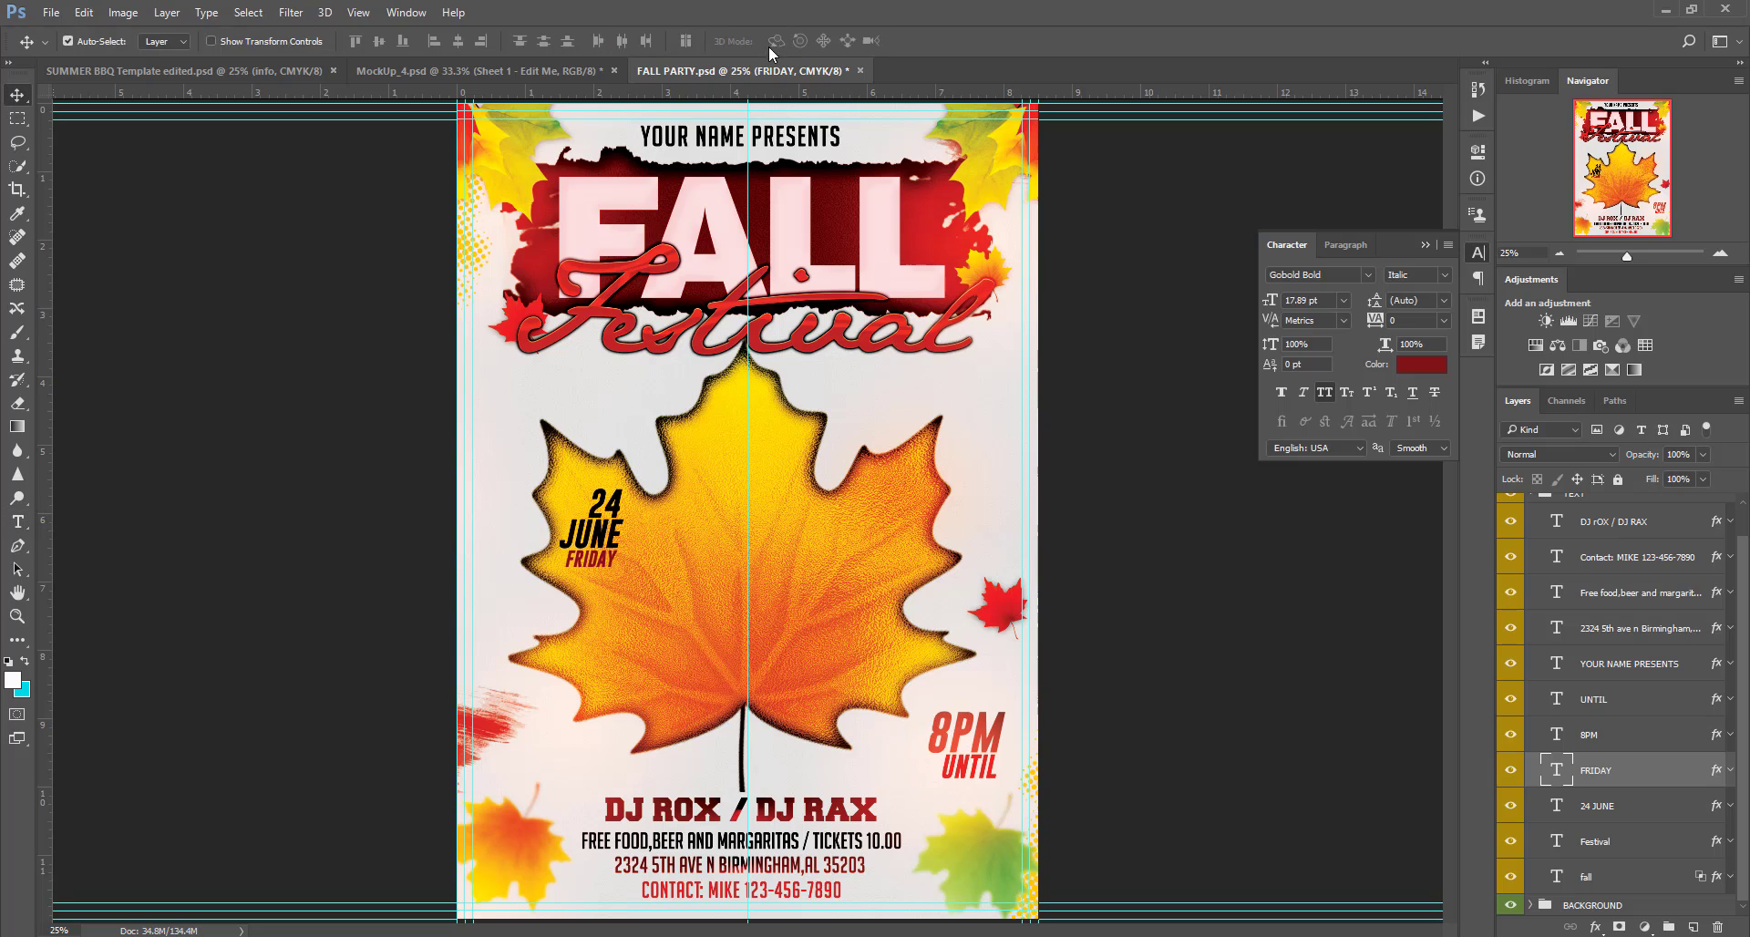
pyautogui.click(1527, 738)
pyautogui.doubleClick(1513, 739)
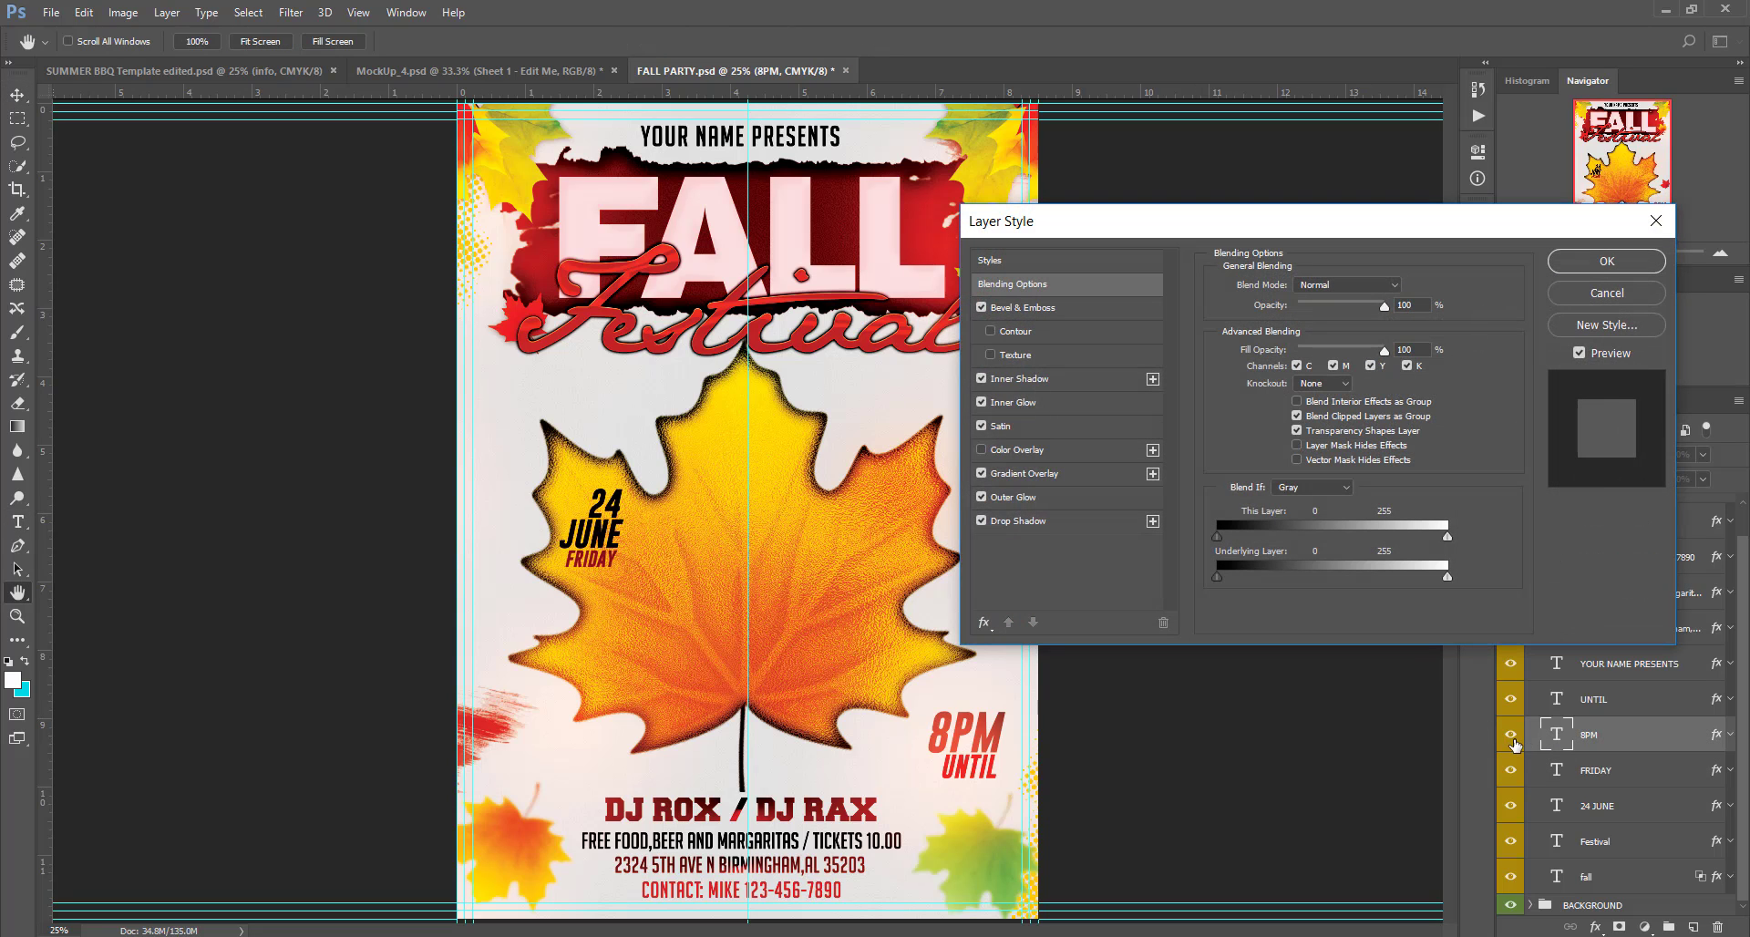
pyautogui.click(1604, 293)
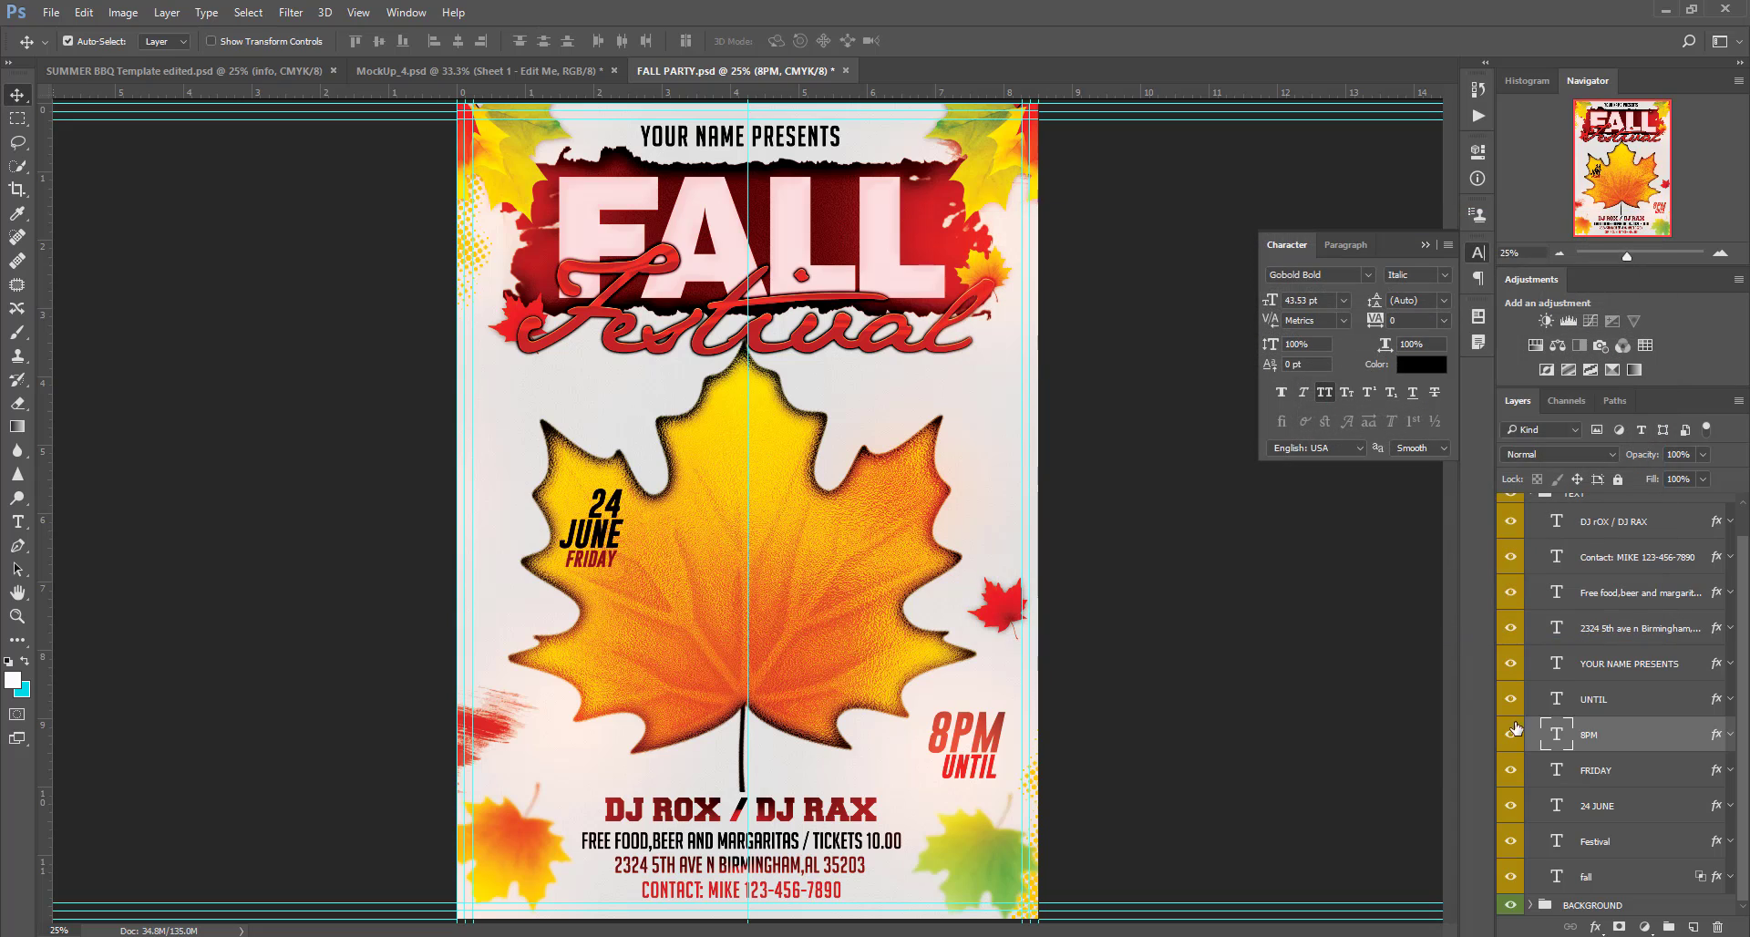
# Step: Identify the 8PM layer by toggling its visibility, change its text to 7PM and commit the edit
pyautogui.click(1511, 736)
pyautogui.click(1512, 736)
pyautogui.doubleClick(1555, 737)
pyautogui.click(944, 726)
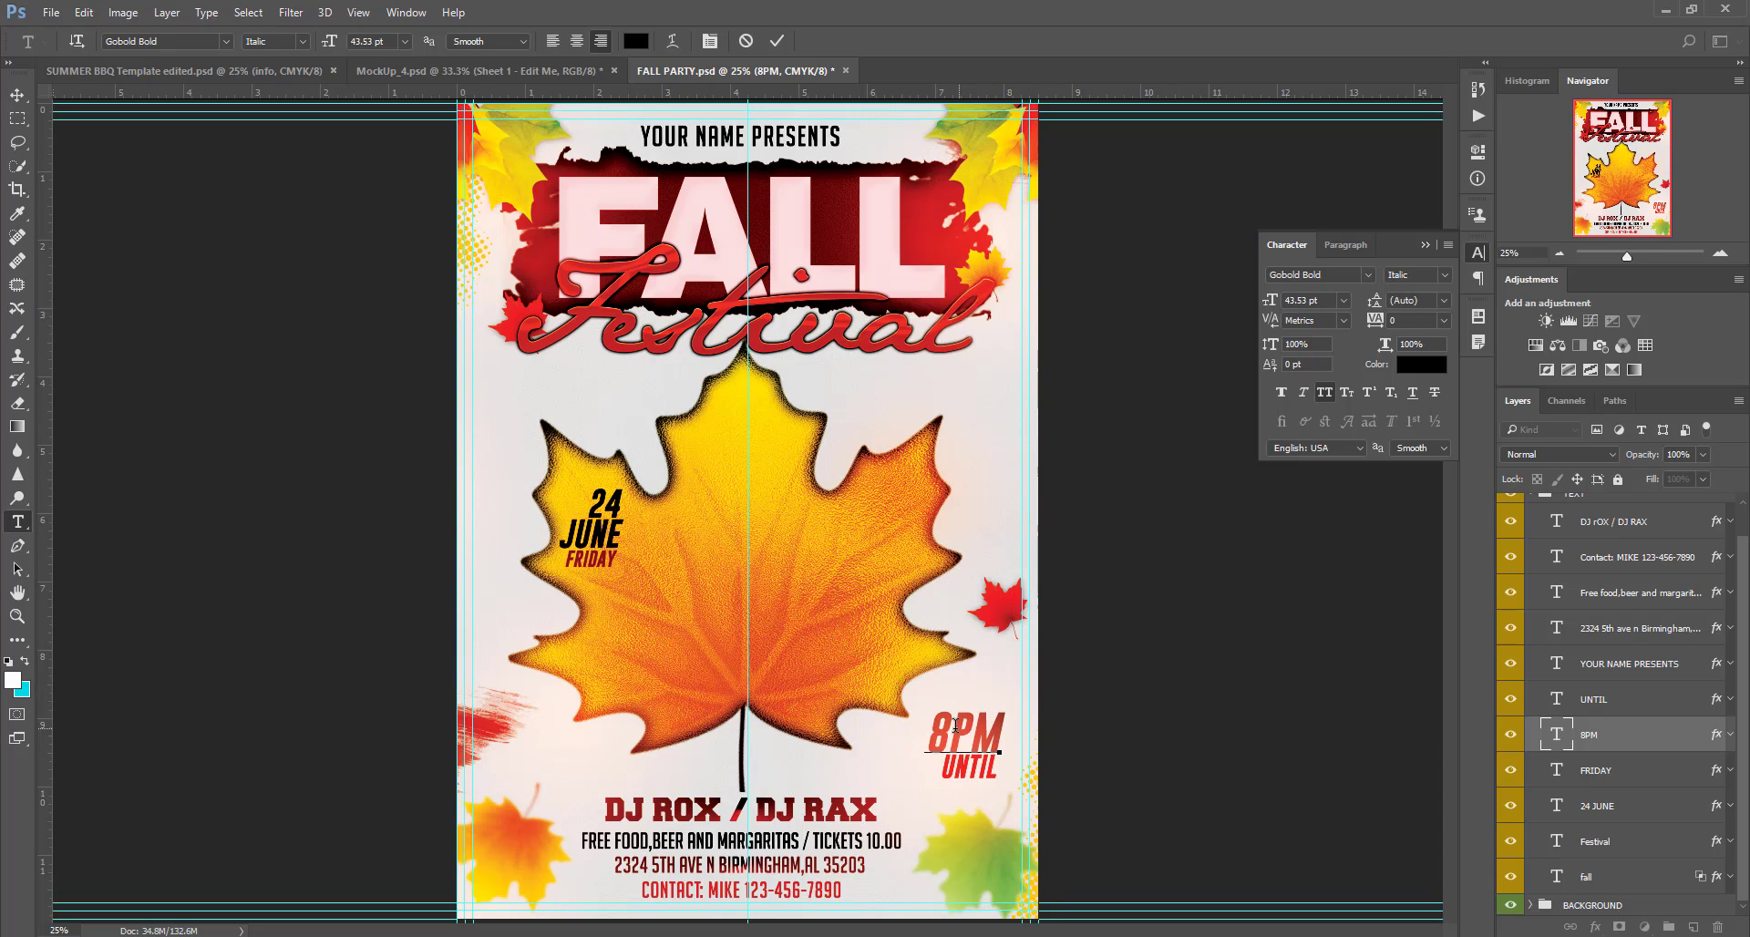
pyautogui.press('BackSpace')
pyautogui.write('È')
pyautogui.press('BackSpace')
pyautogui.write('7')
pyautogui.click(776, 40)
pyautogui.press('v')
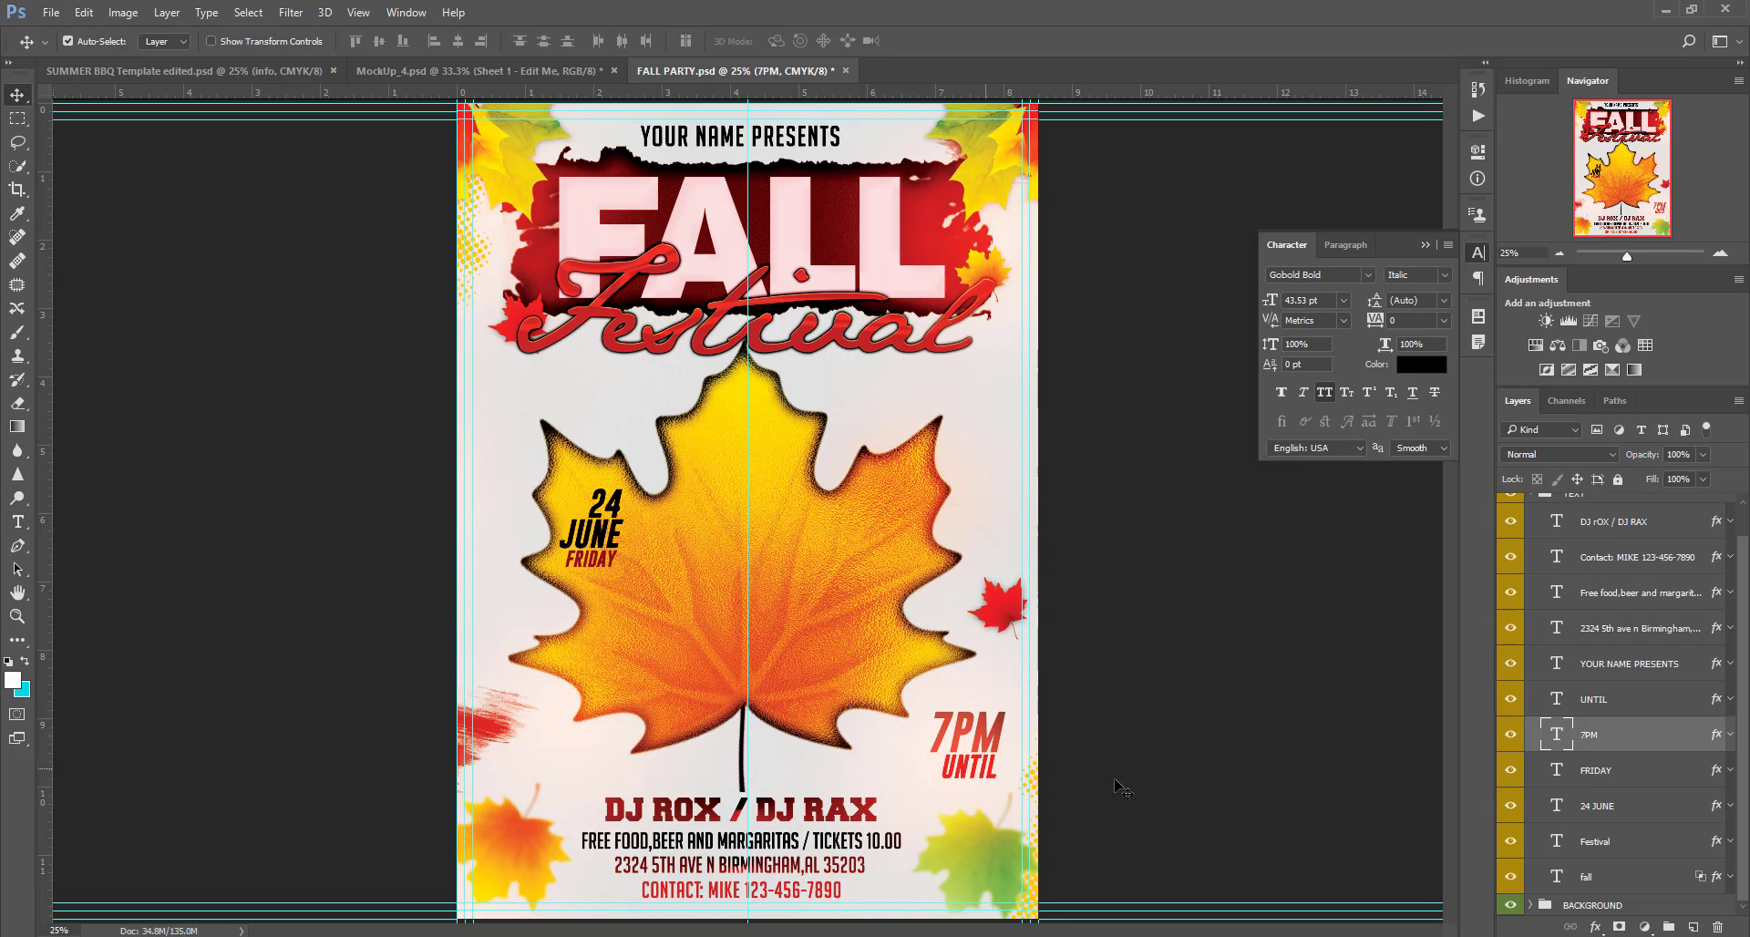
# Step: Locate the UNTIL text by toggling its layer's visibility, then open it for editing and commit it
pyautogui.click(1513, 699)
pyautogui.click(1510, 699)
pyautogui.doubleClick(1576, 699)
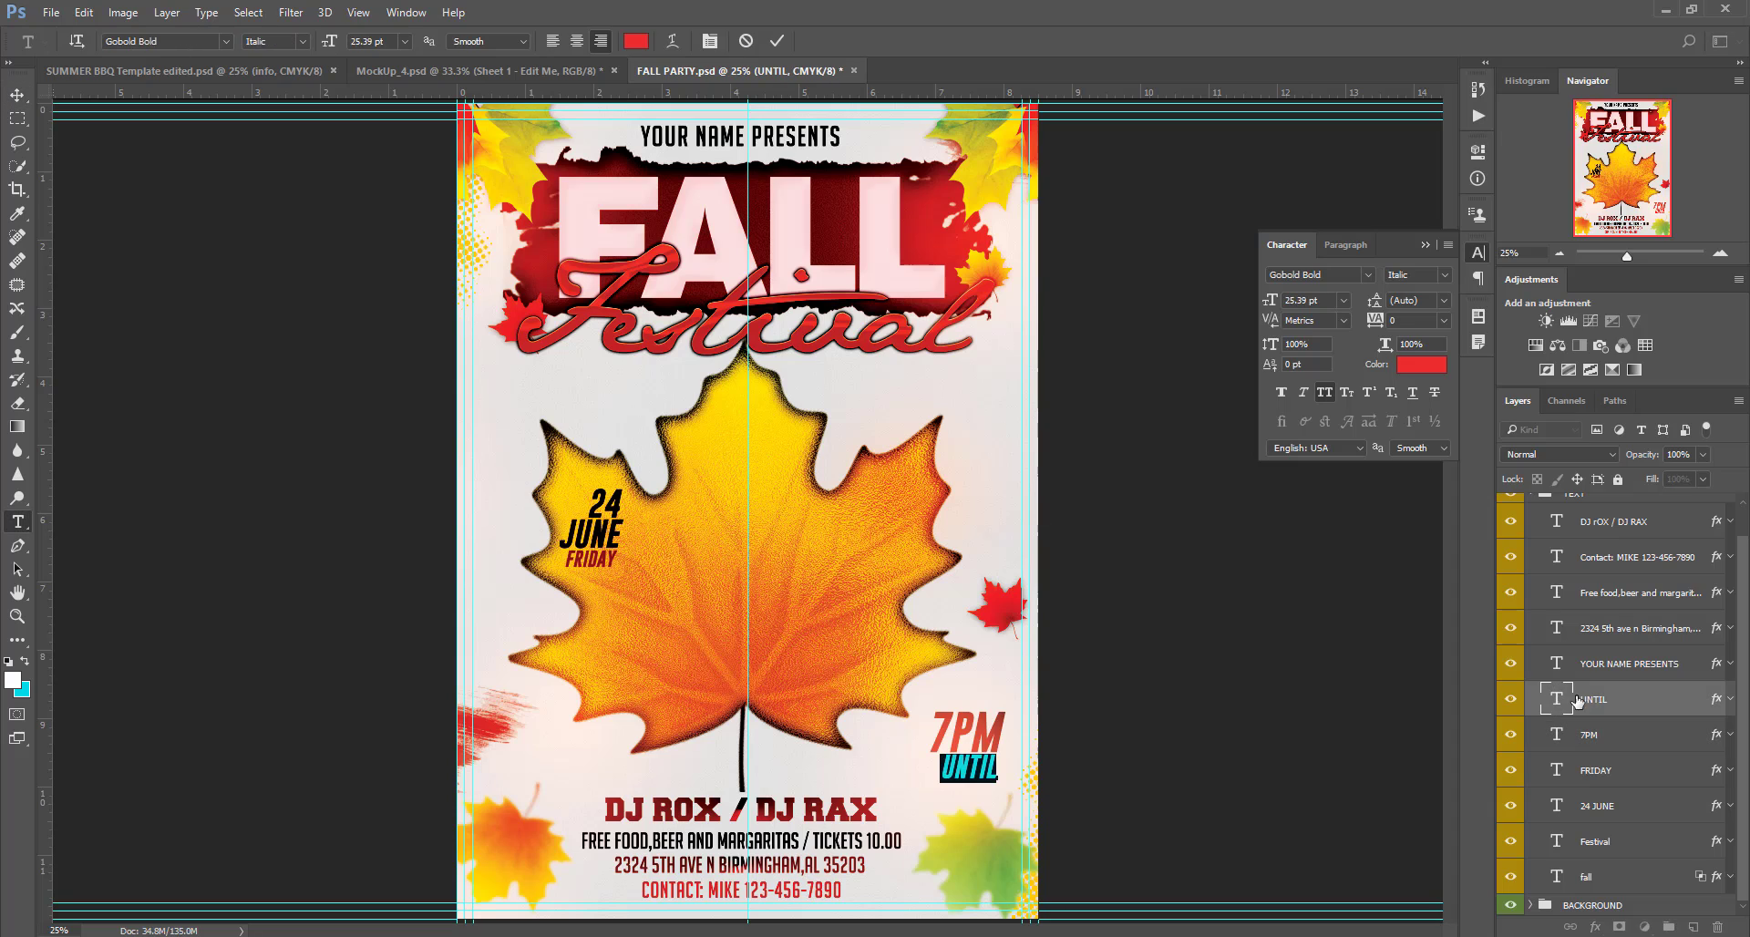
pyautogui.hotkey('ctrl', 'Return')
pyautogui.press('v')
# Step: Replace the YOUR NAME PRESENTS line above the headline with the two hosts' first names followed by PRESENT, and commit the edit
pyautogui.click(1510, 664)
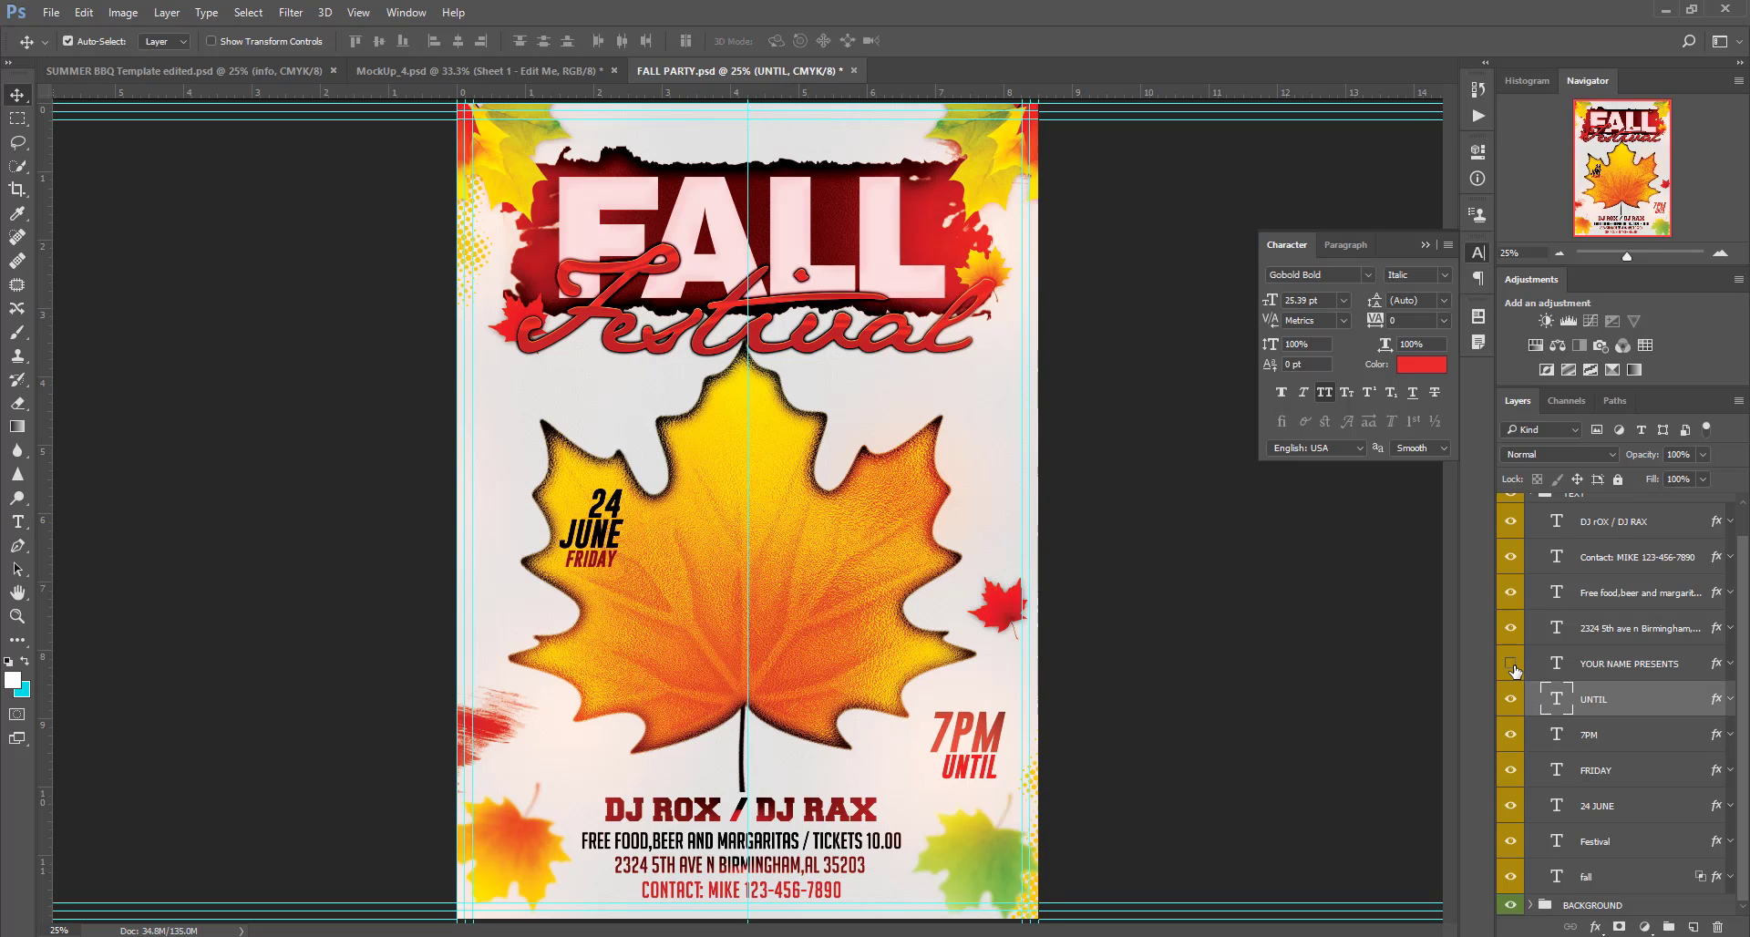
pyautogui.click(1511, 665)
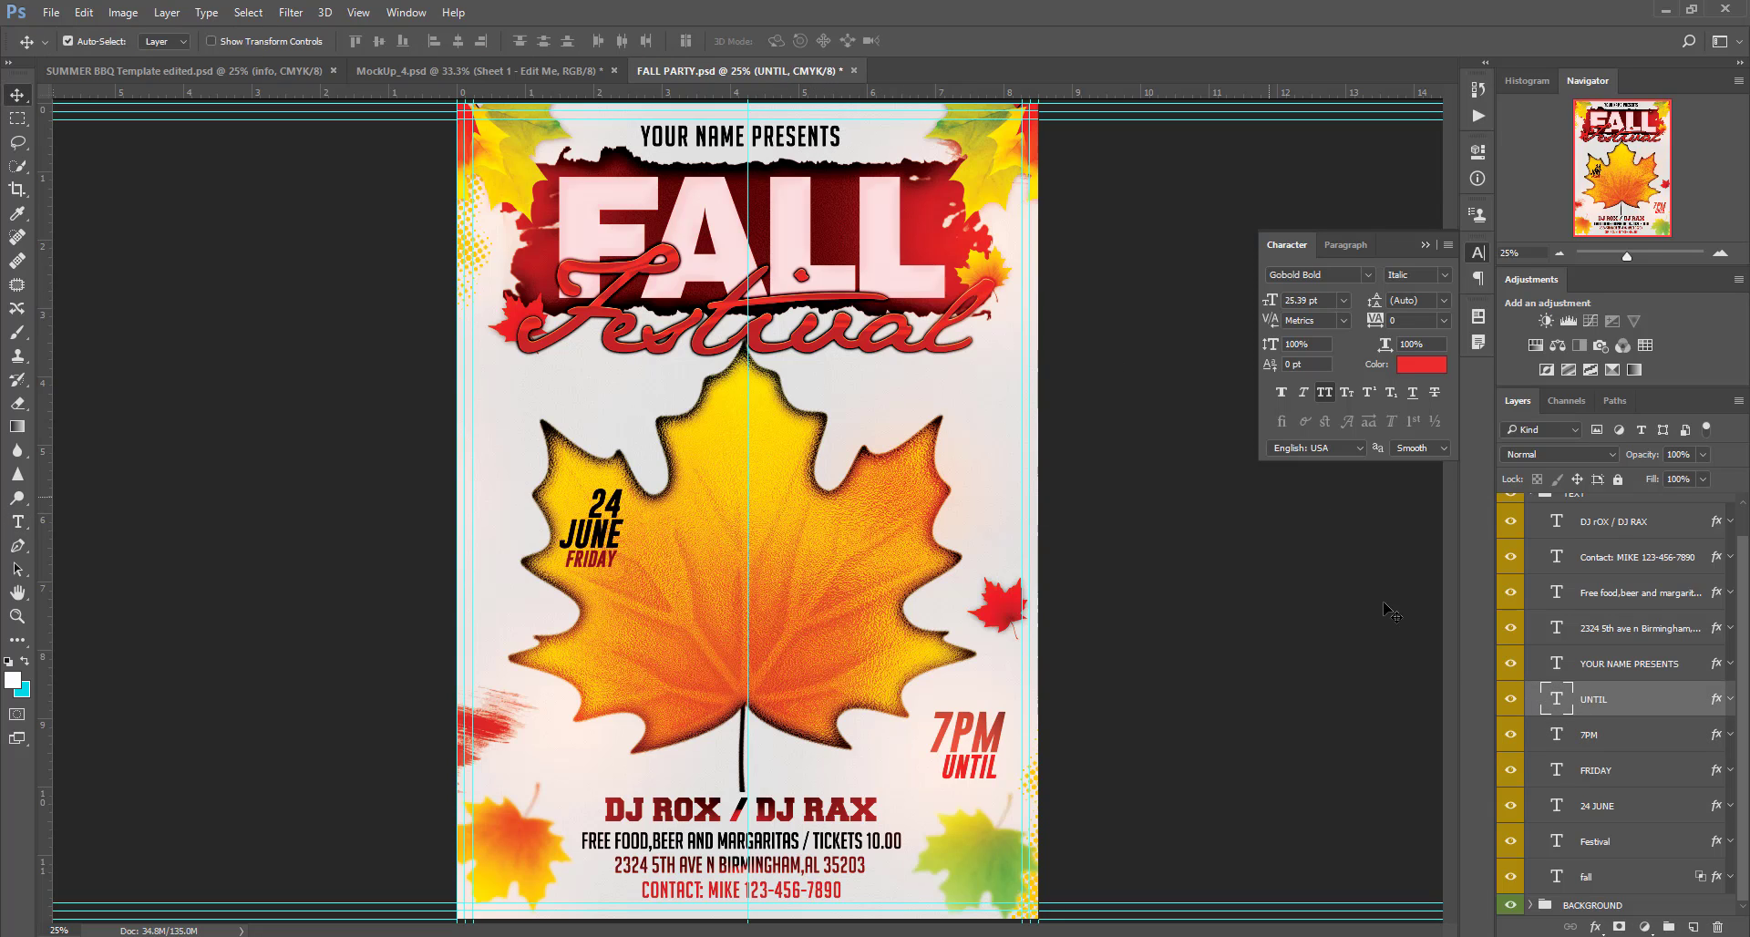
pyautogui.doubleClick(1554, 673)
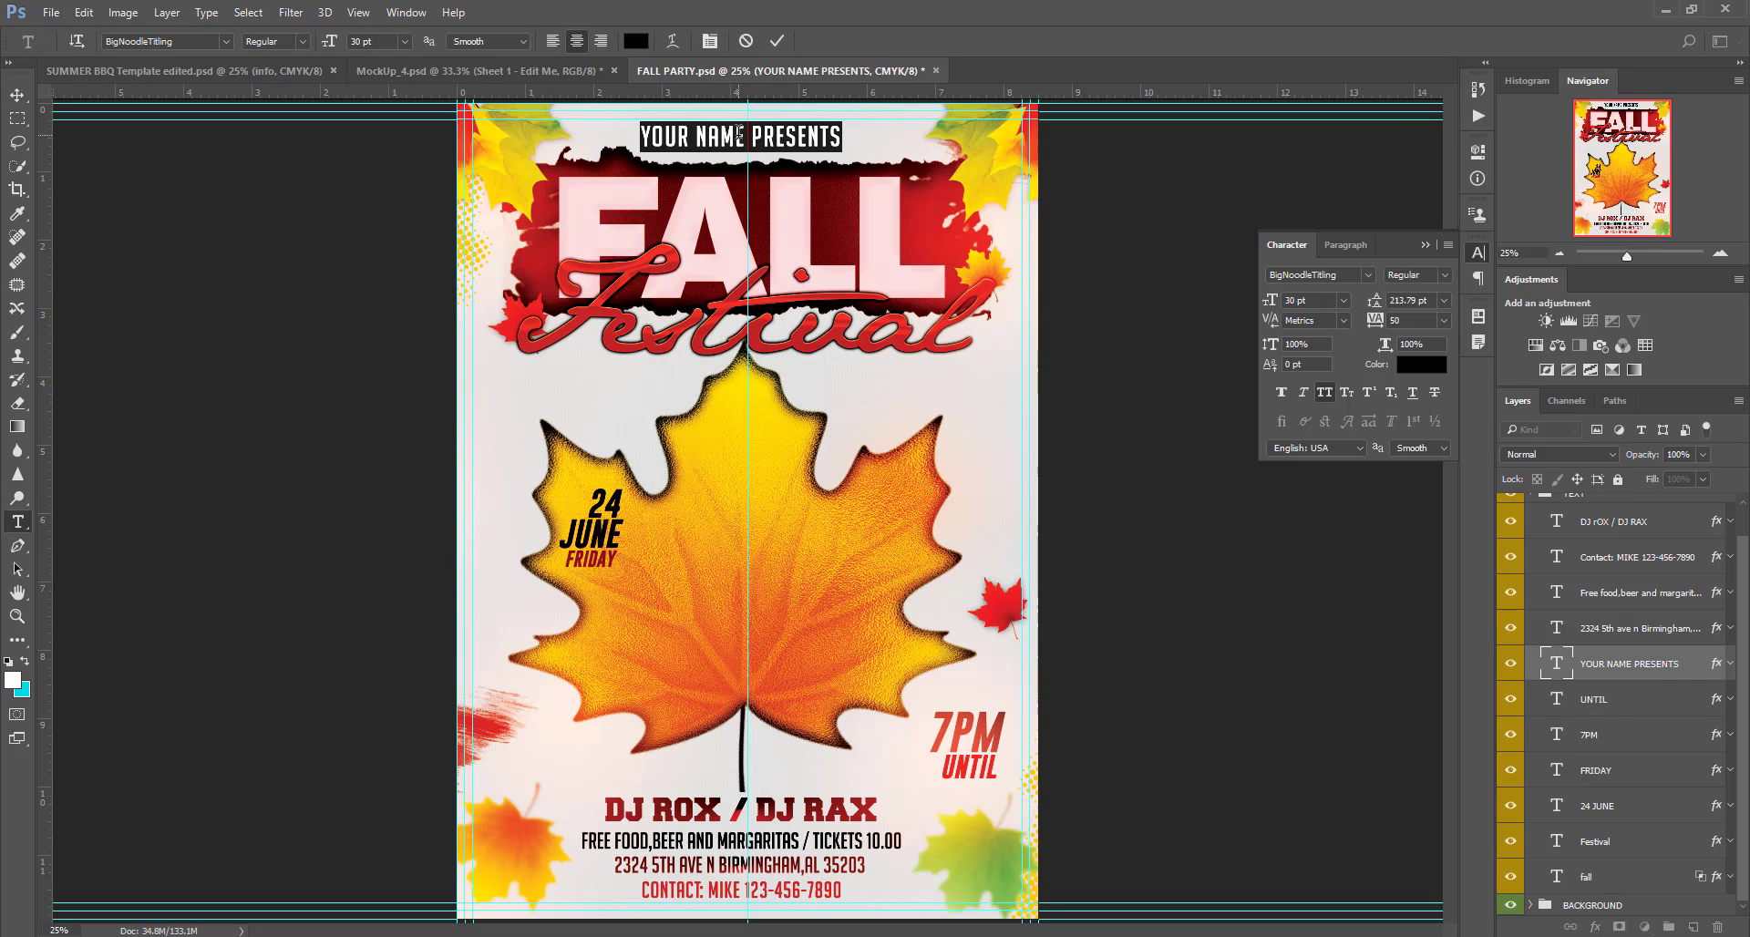
pyautogui.moveTo(746, 133); pyautogui.dragTo(622, 126)
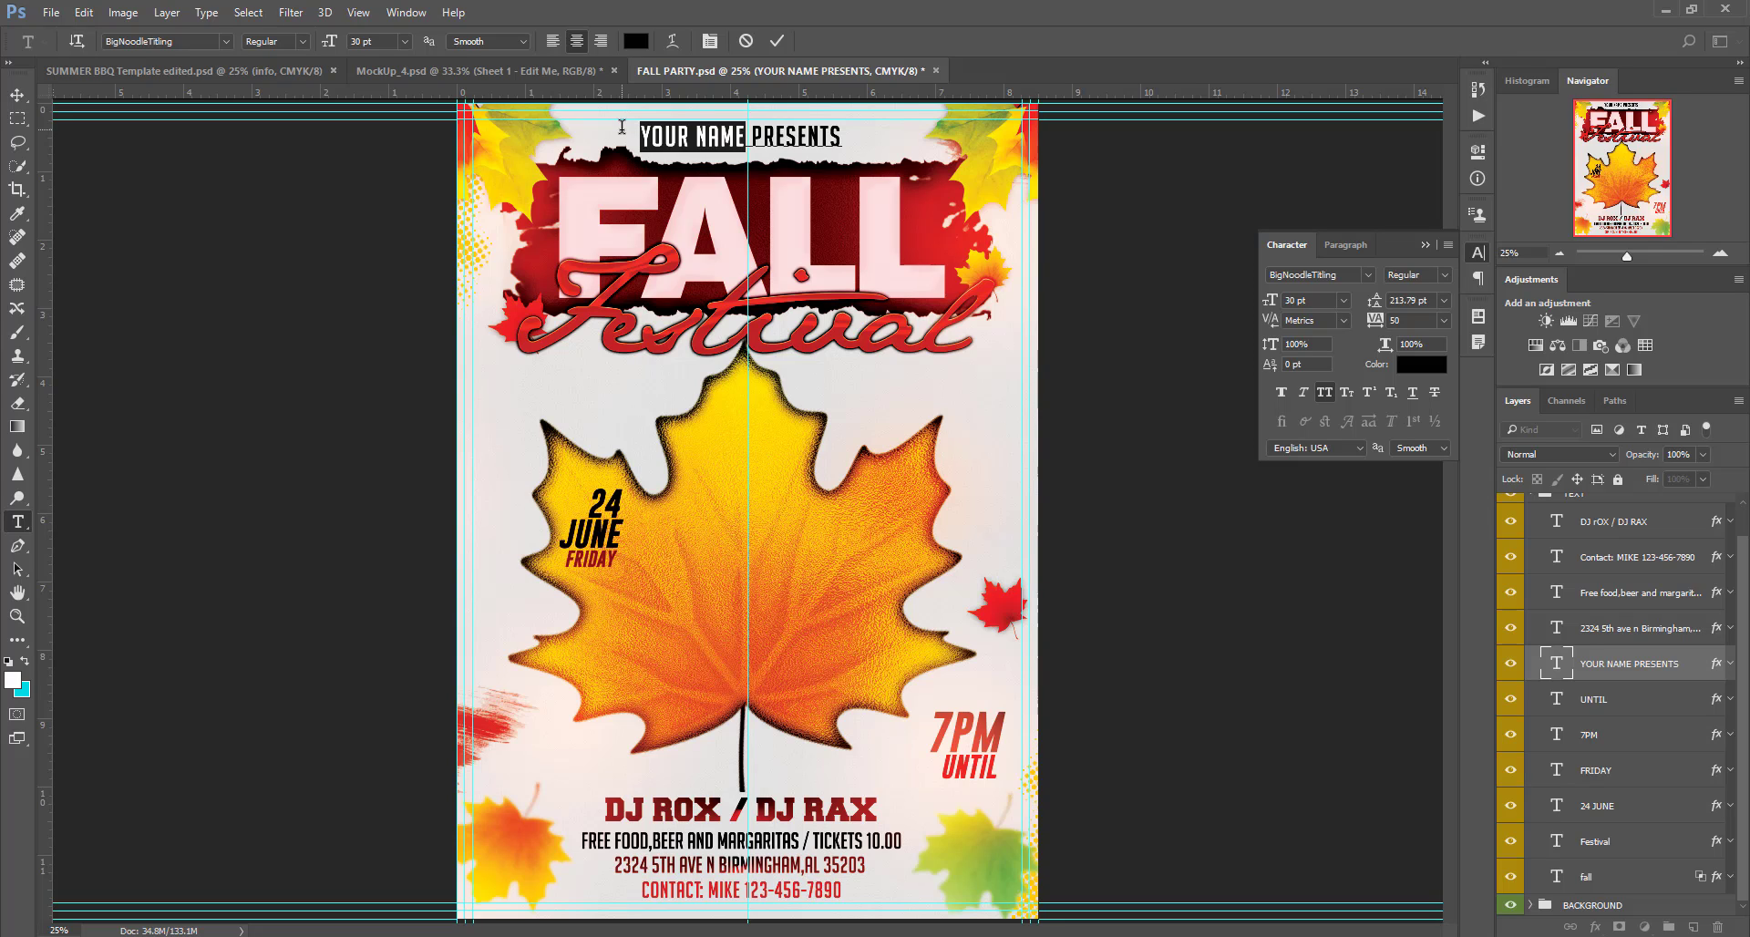
pyautogui.write('M')
pyautogui.write('IK')
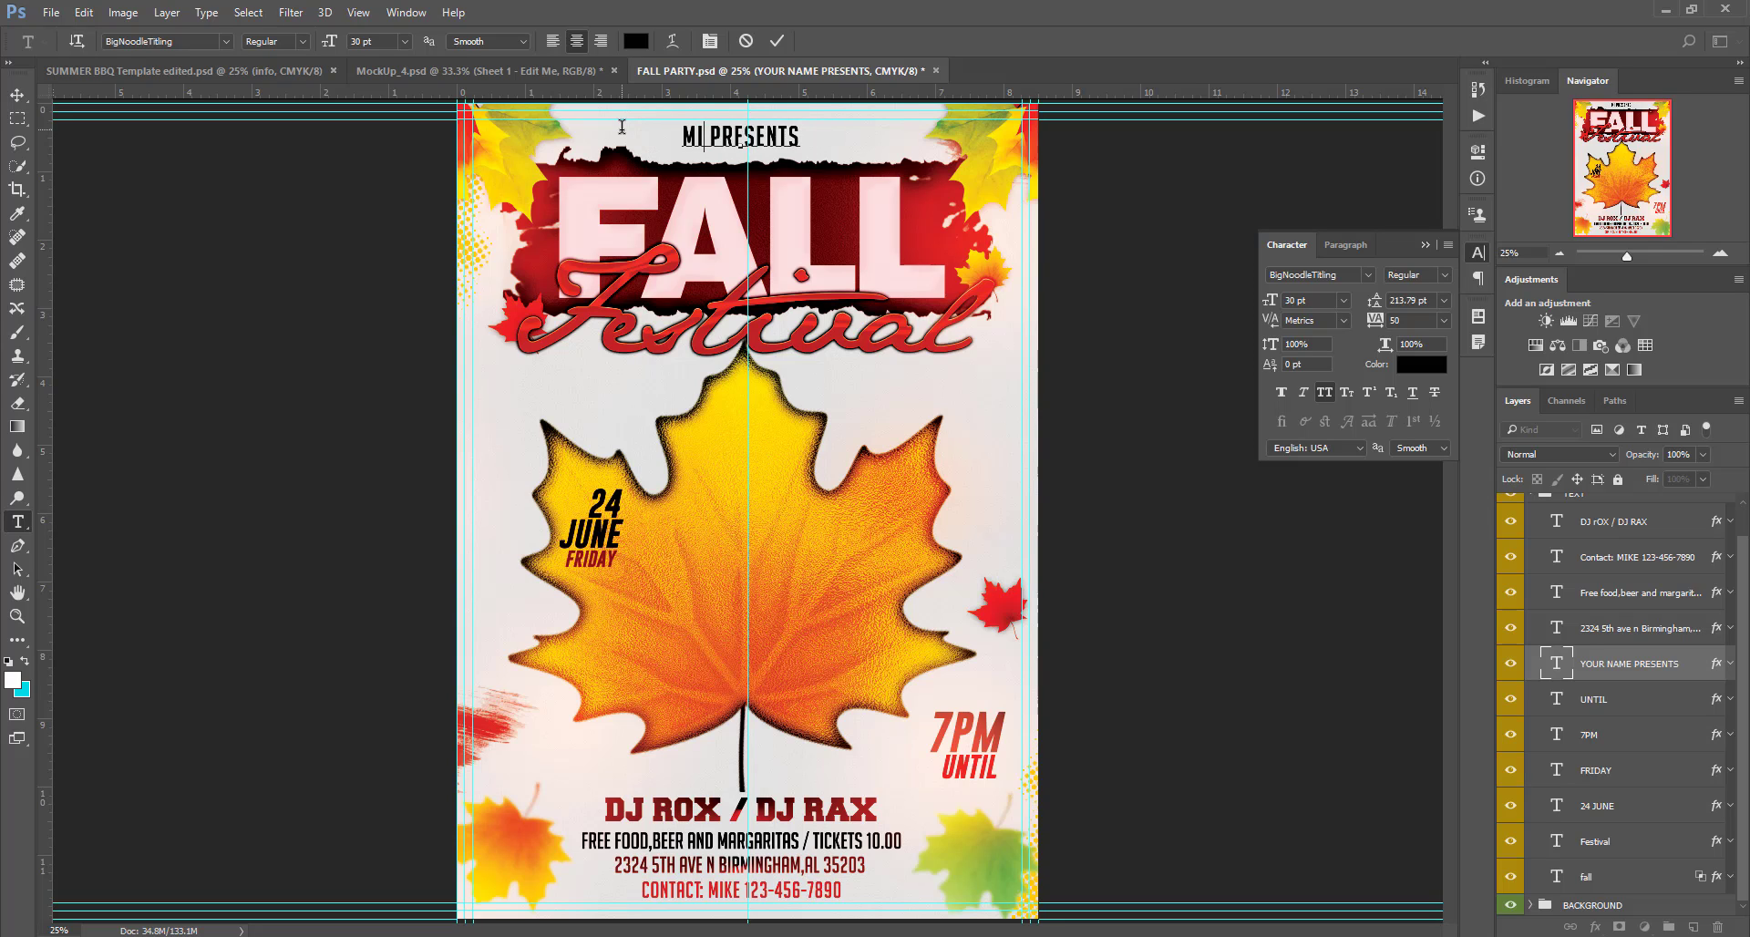
pyautogui.write('I')
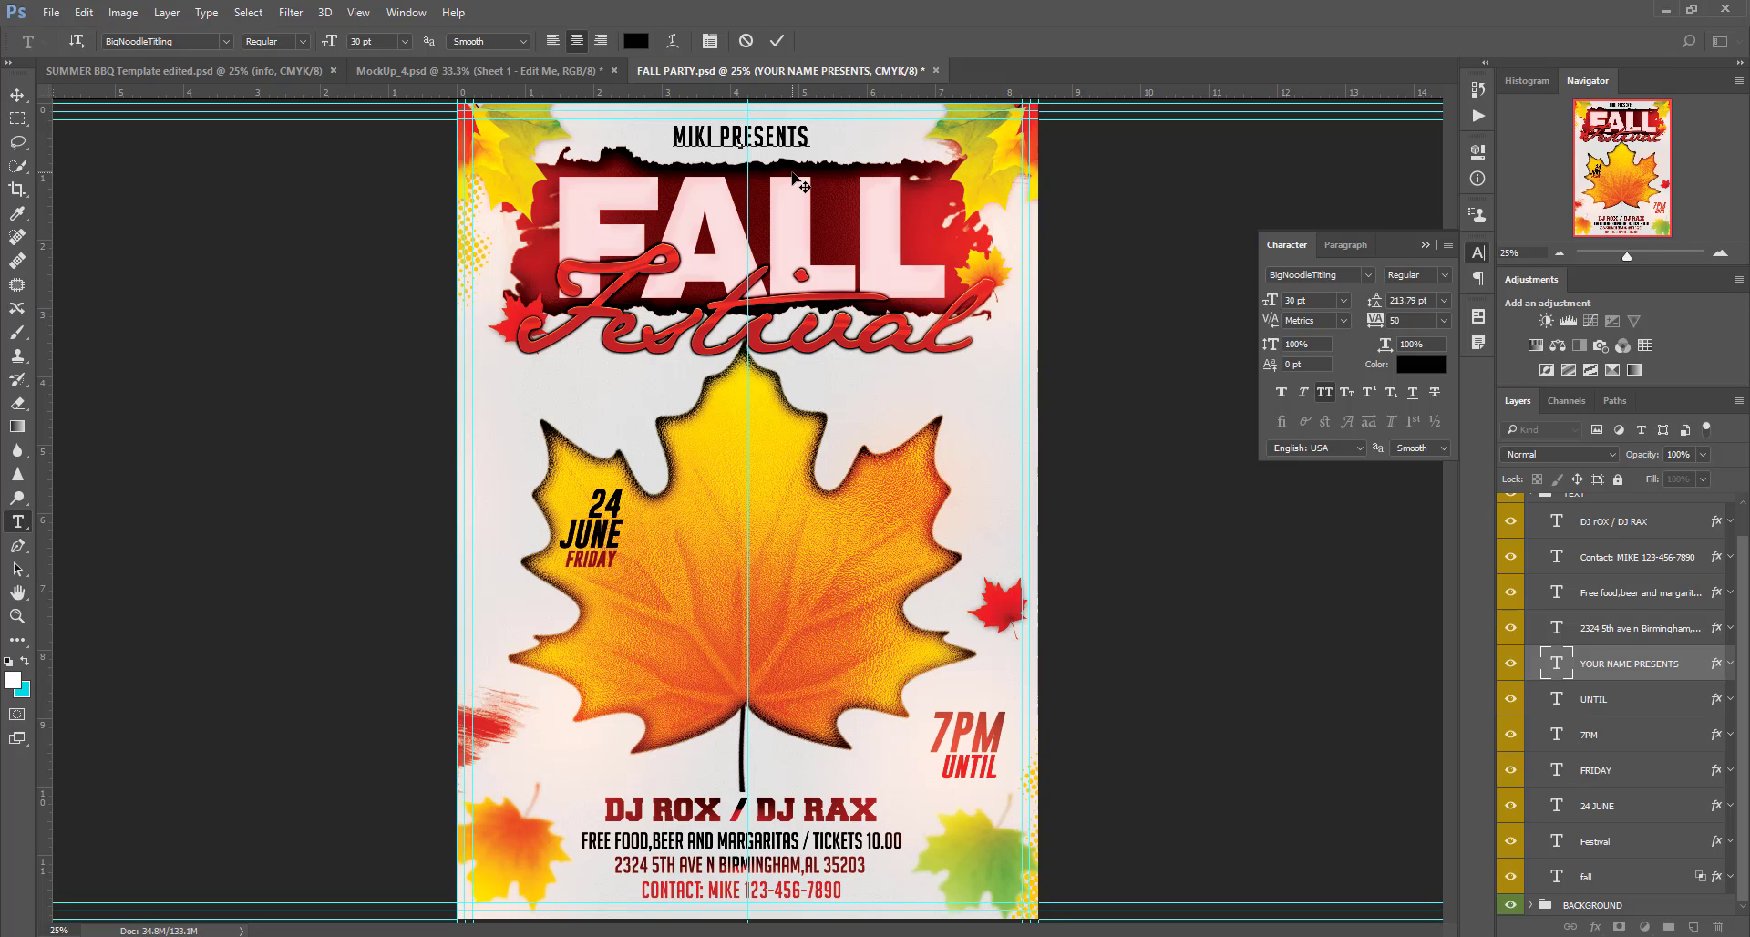
pyautogui.write(' AN')
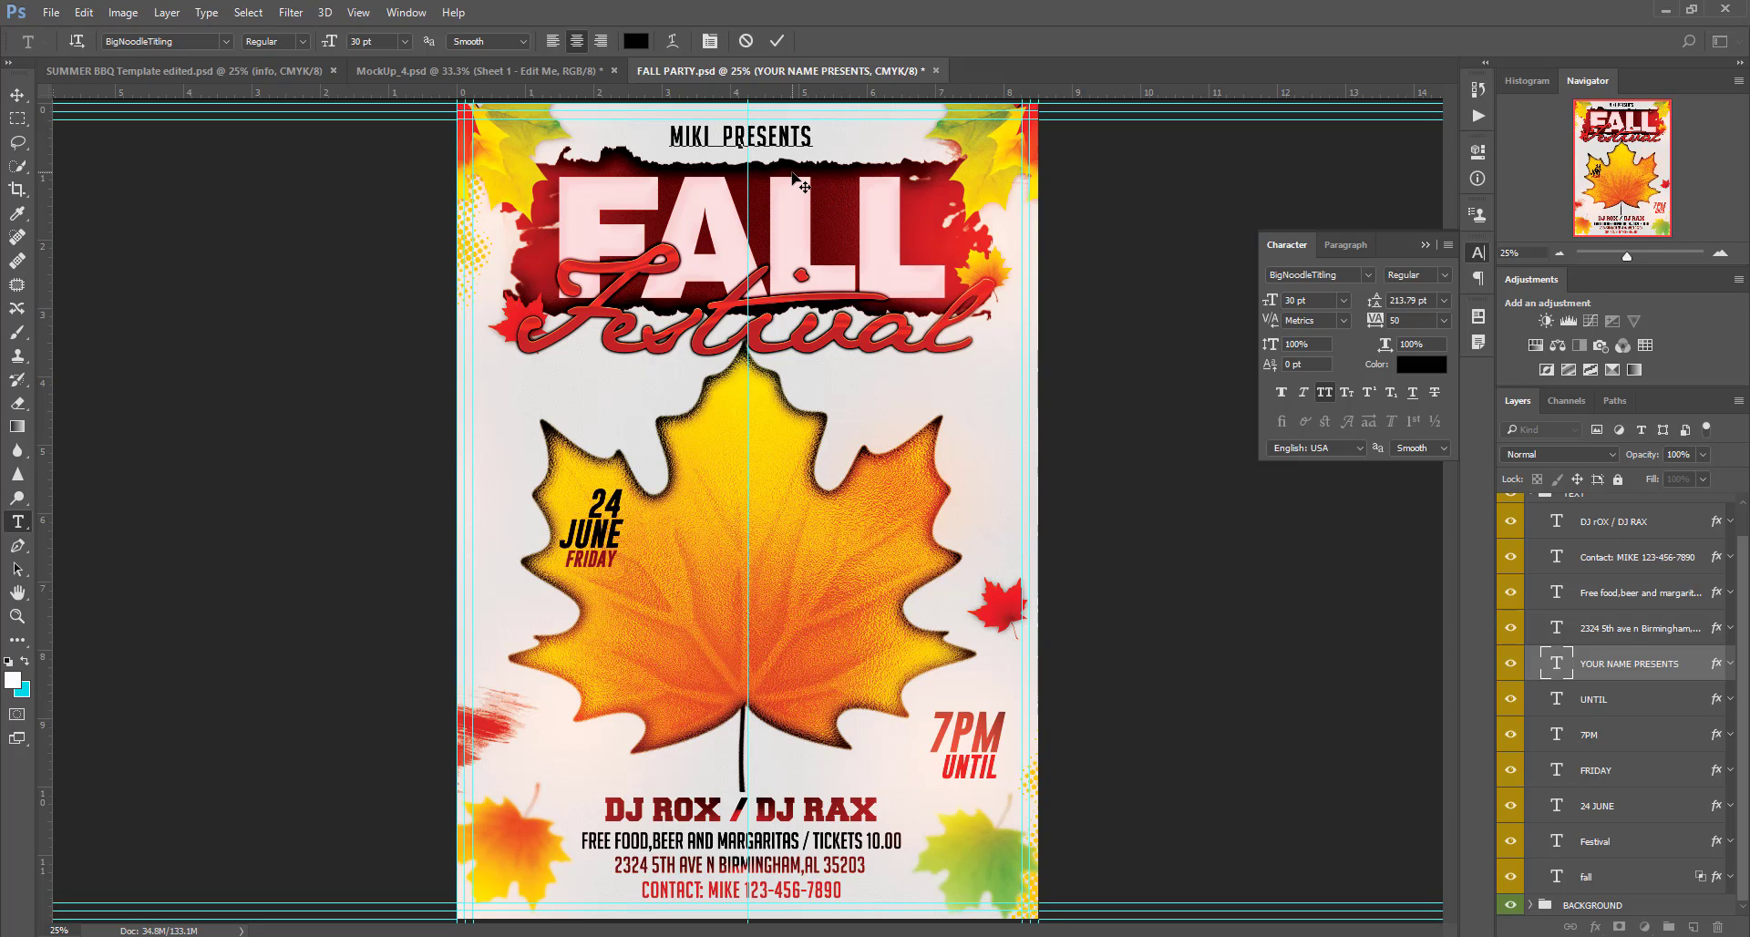
pyautogui.write('D ')
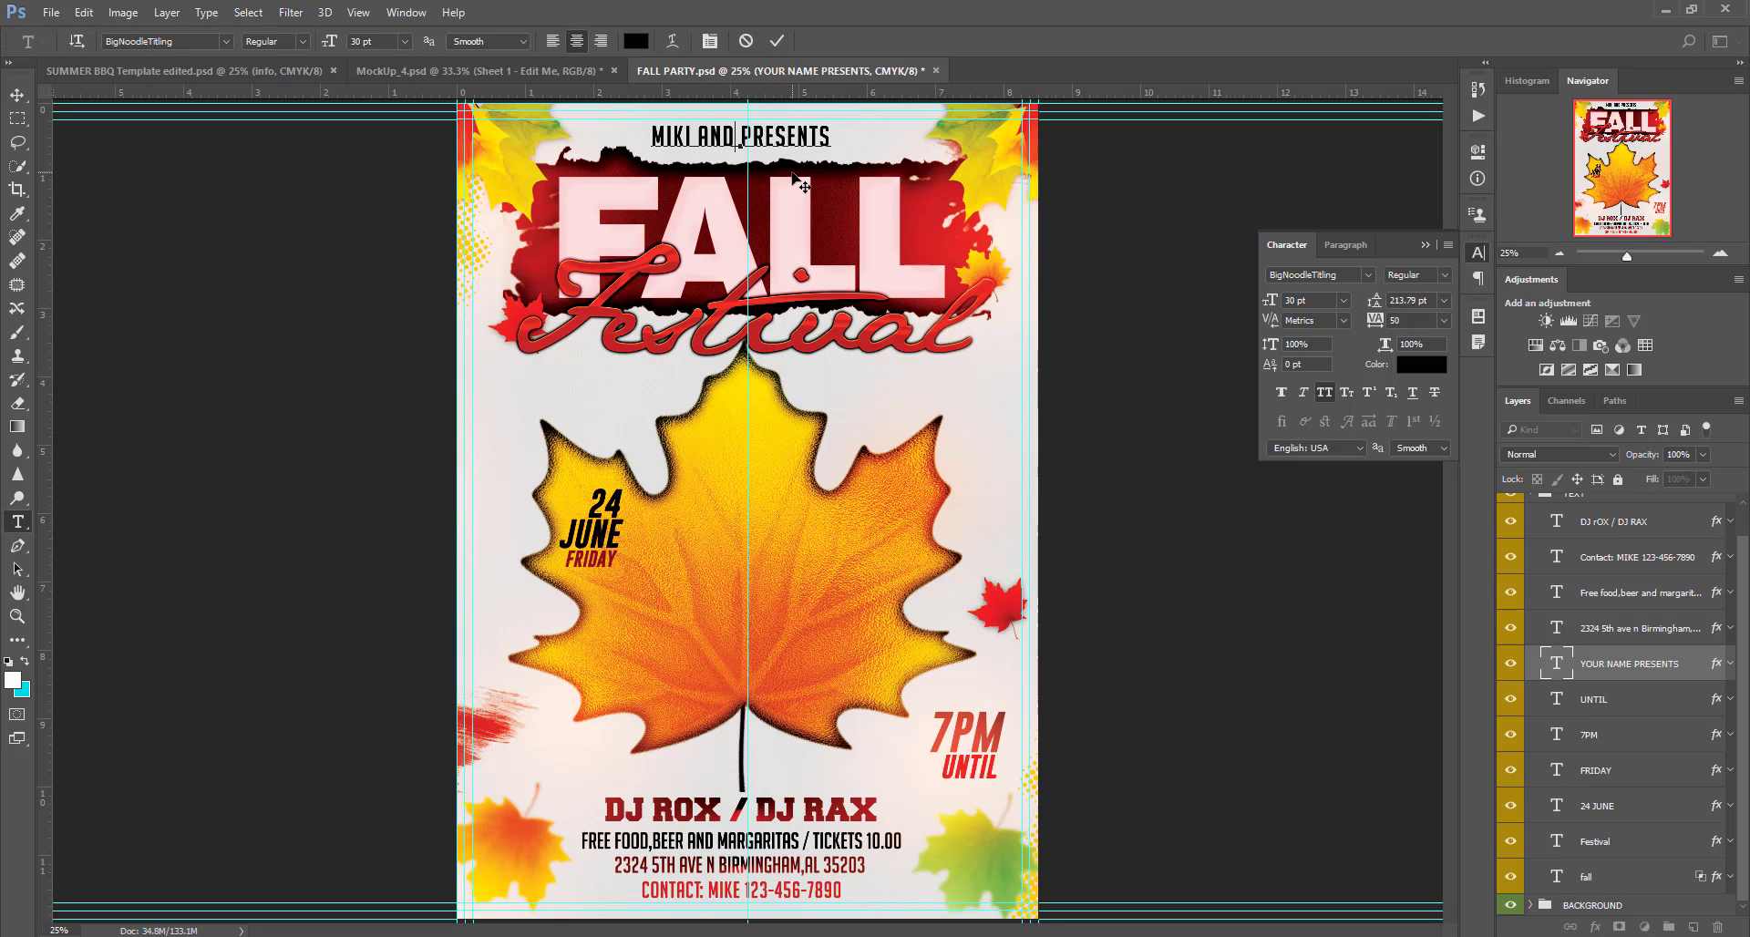
pyautogui.write('T')
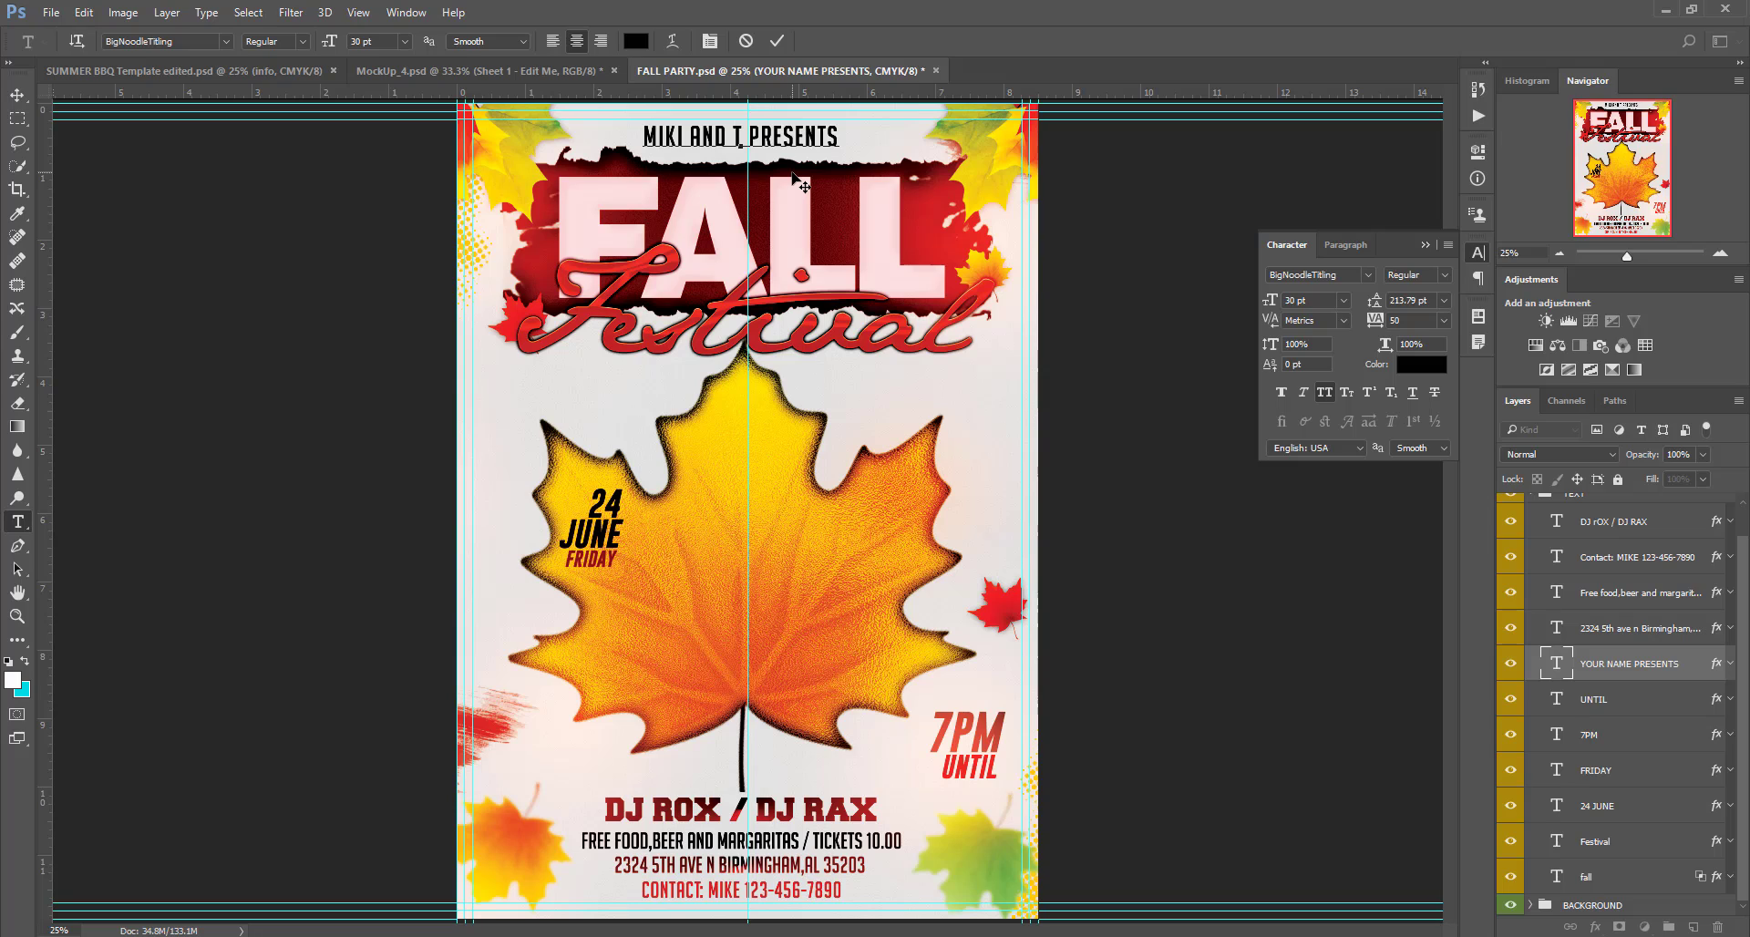
pyautogui.write('ILL')
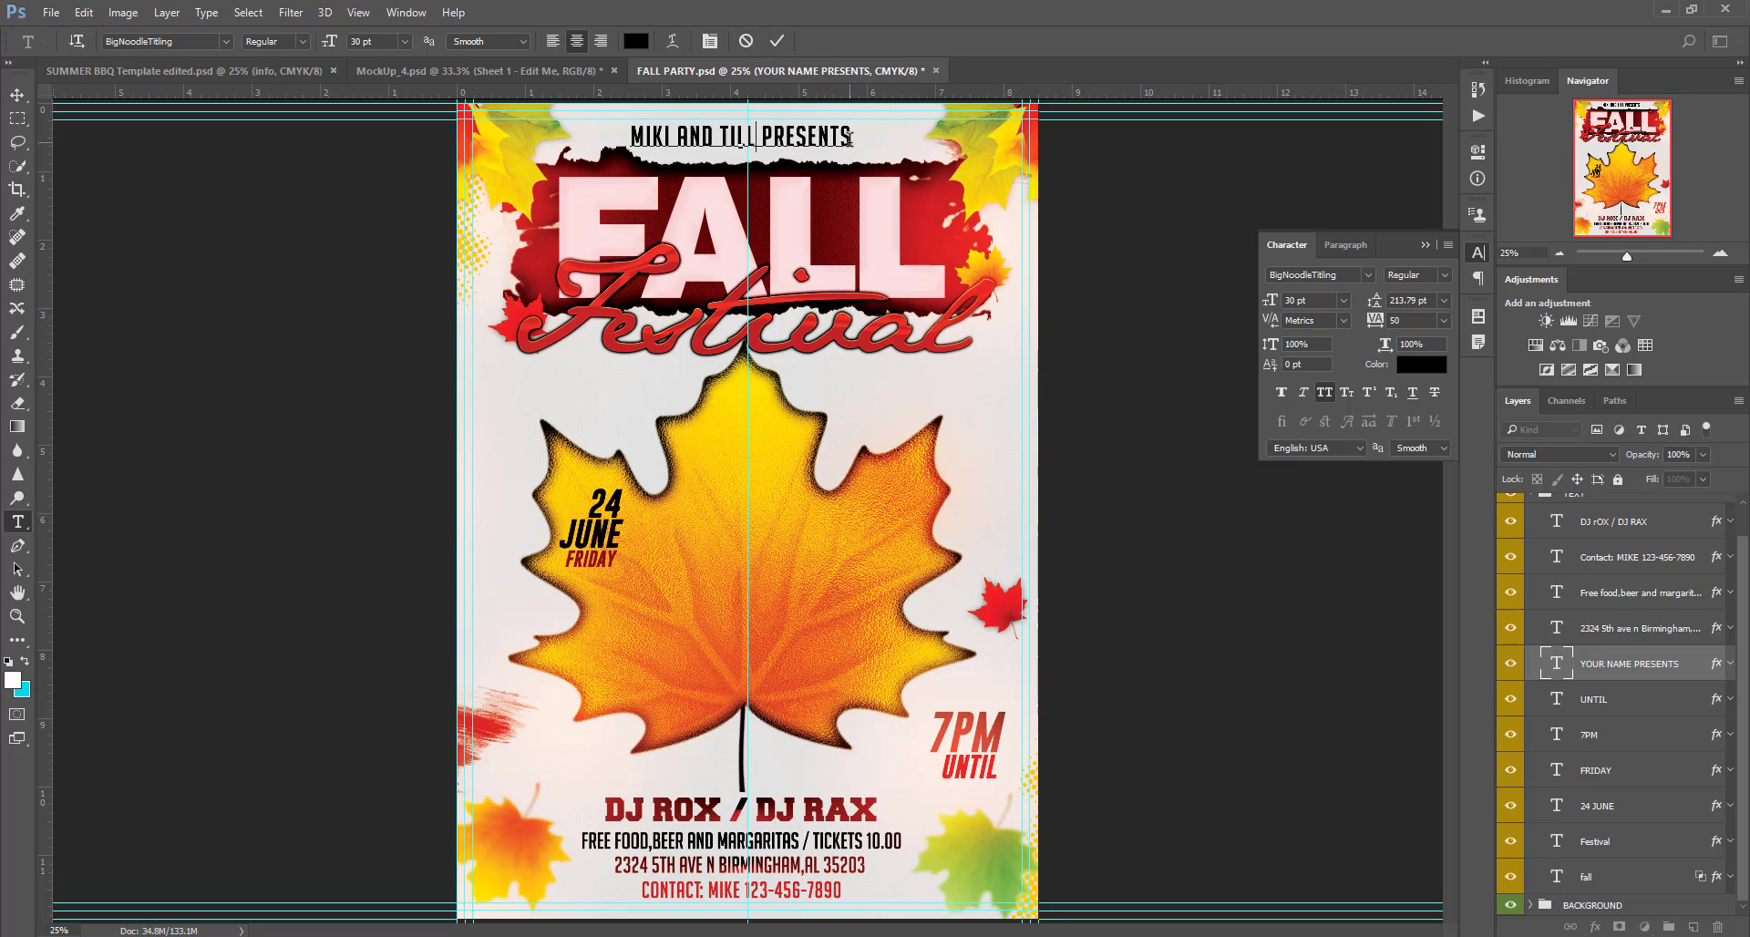
pyautogui.press('BackSpace')
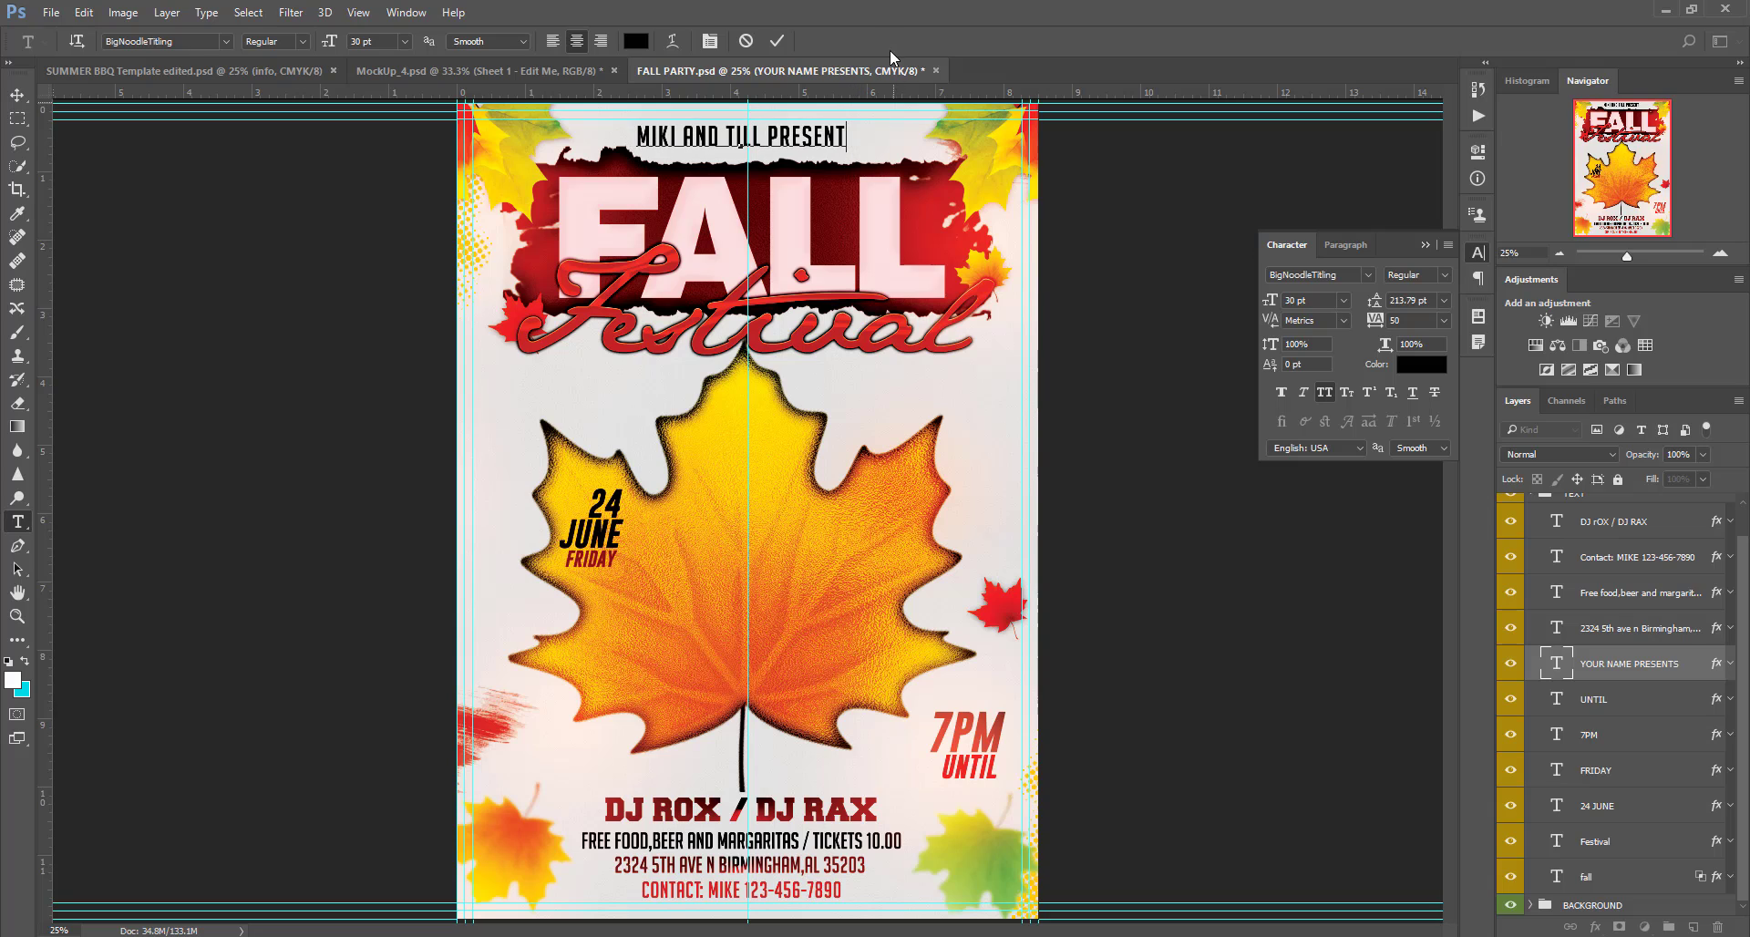
pyautogui.click(777, 41)
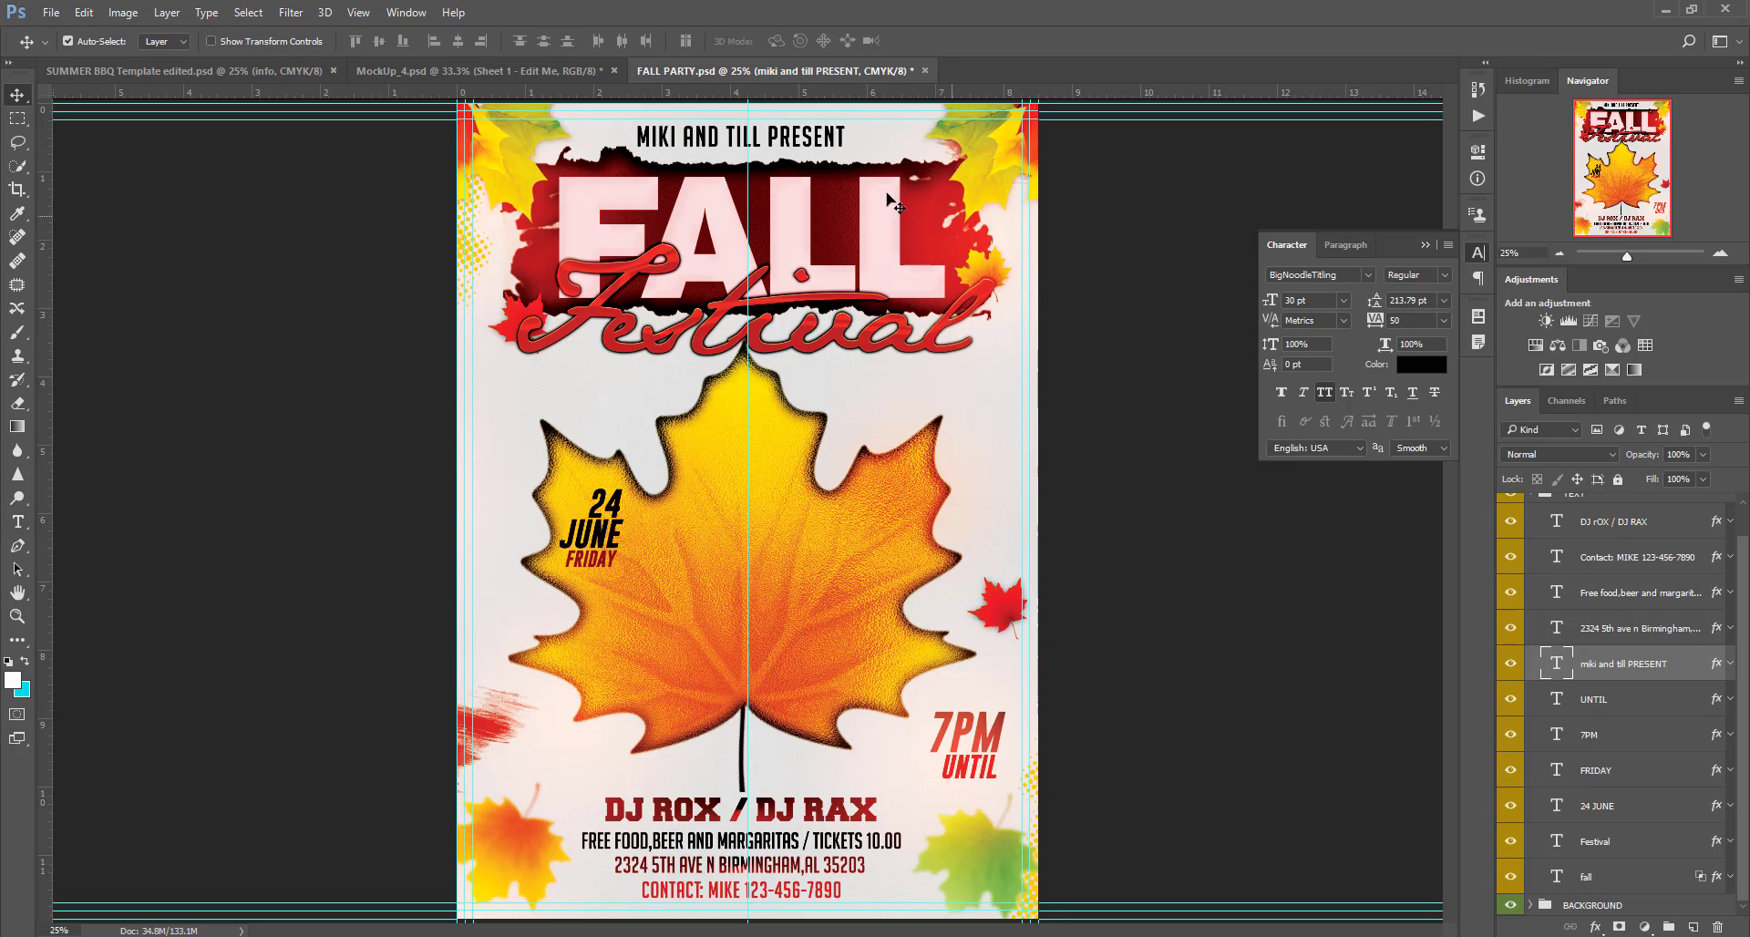
# Step: Toggle the address layer's visibility to locate it, then open the address and free food/tickets lines for editing and commit them
pyautogui.click(1513, 665)
pyautogui.scroll(1, 1629, 677)
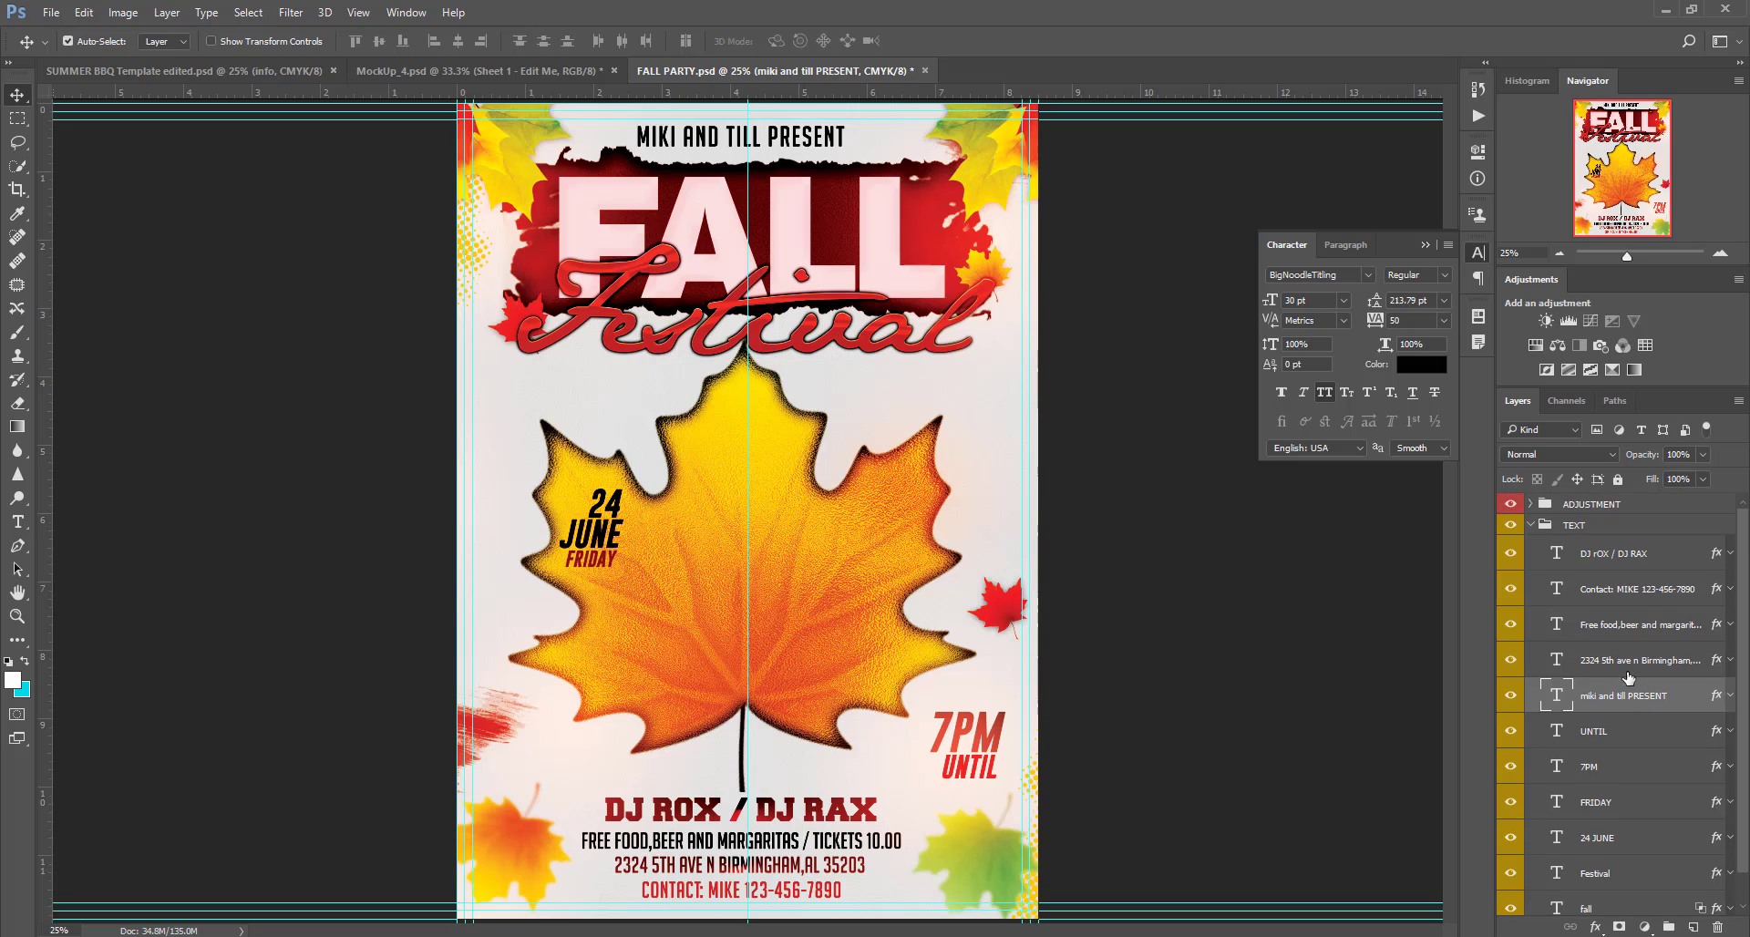
pyautogui.click(1514, 667)
pyautogui.click(1513, 666)
pyautogui.click(1510, 659)
pyautogui.click(1510, 659)
pyautogui.doubleClick(1550, 656)
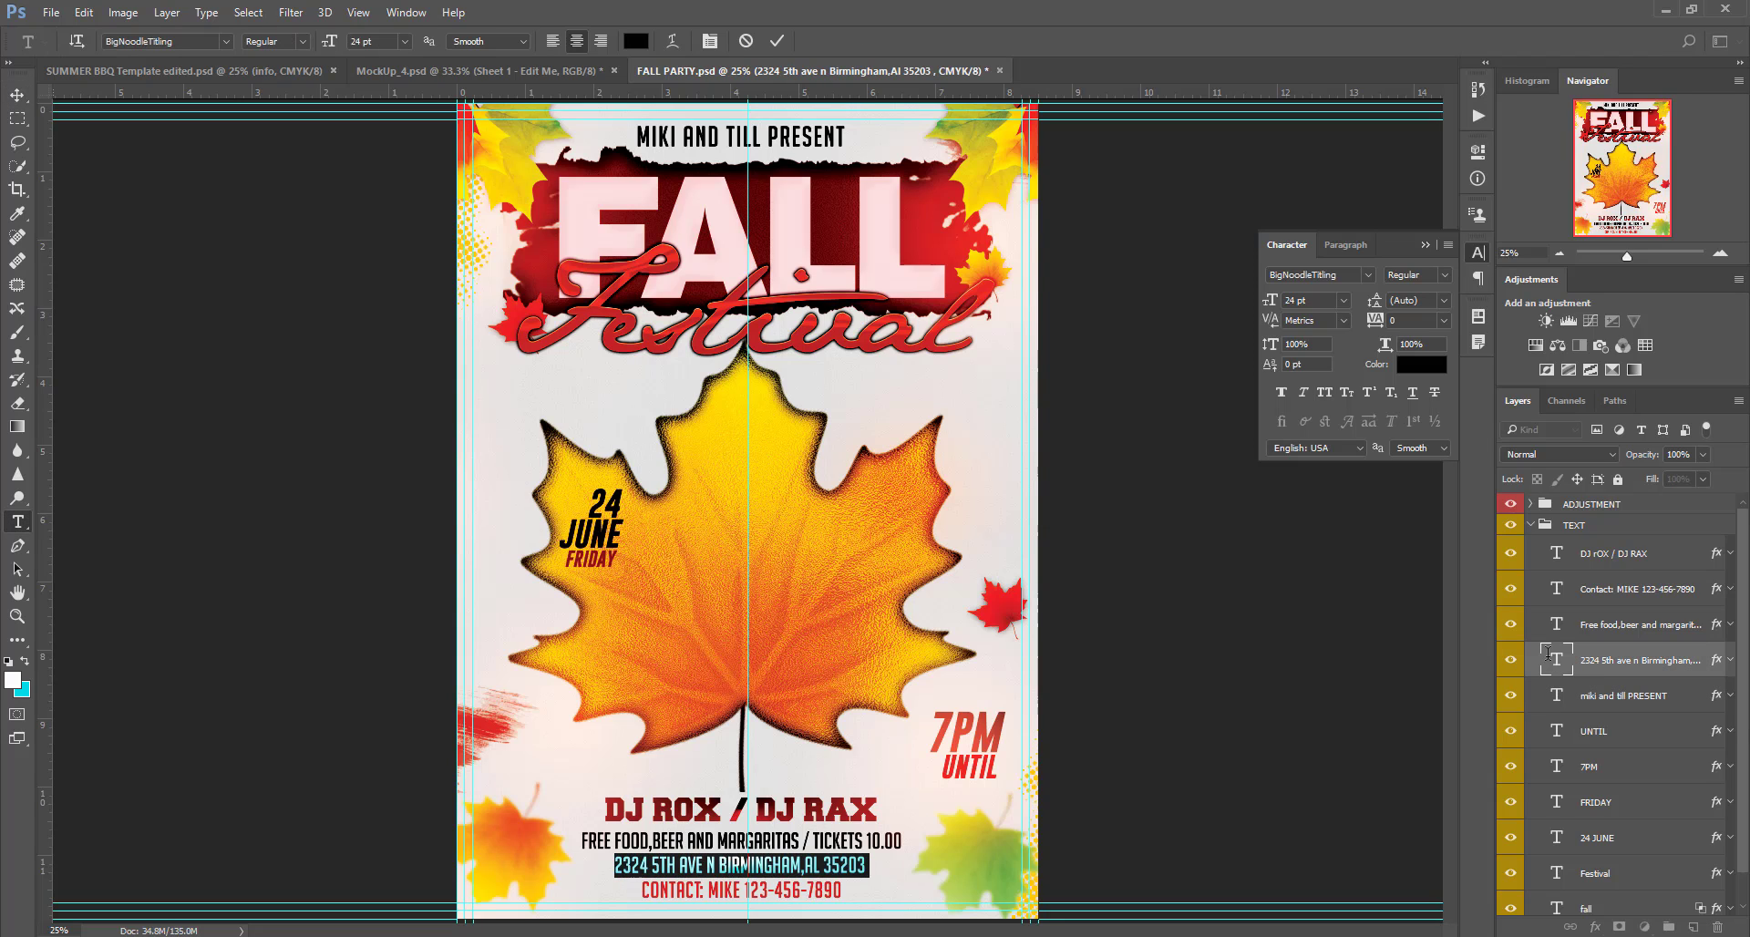
pyautogui.doubleClick(1556, 624)
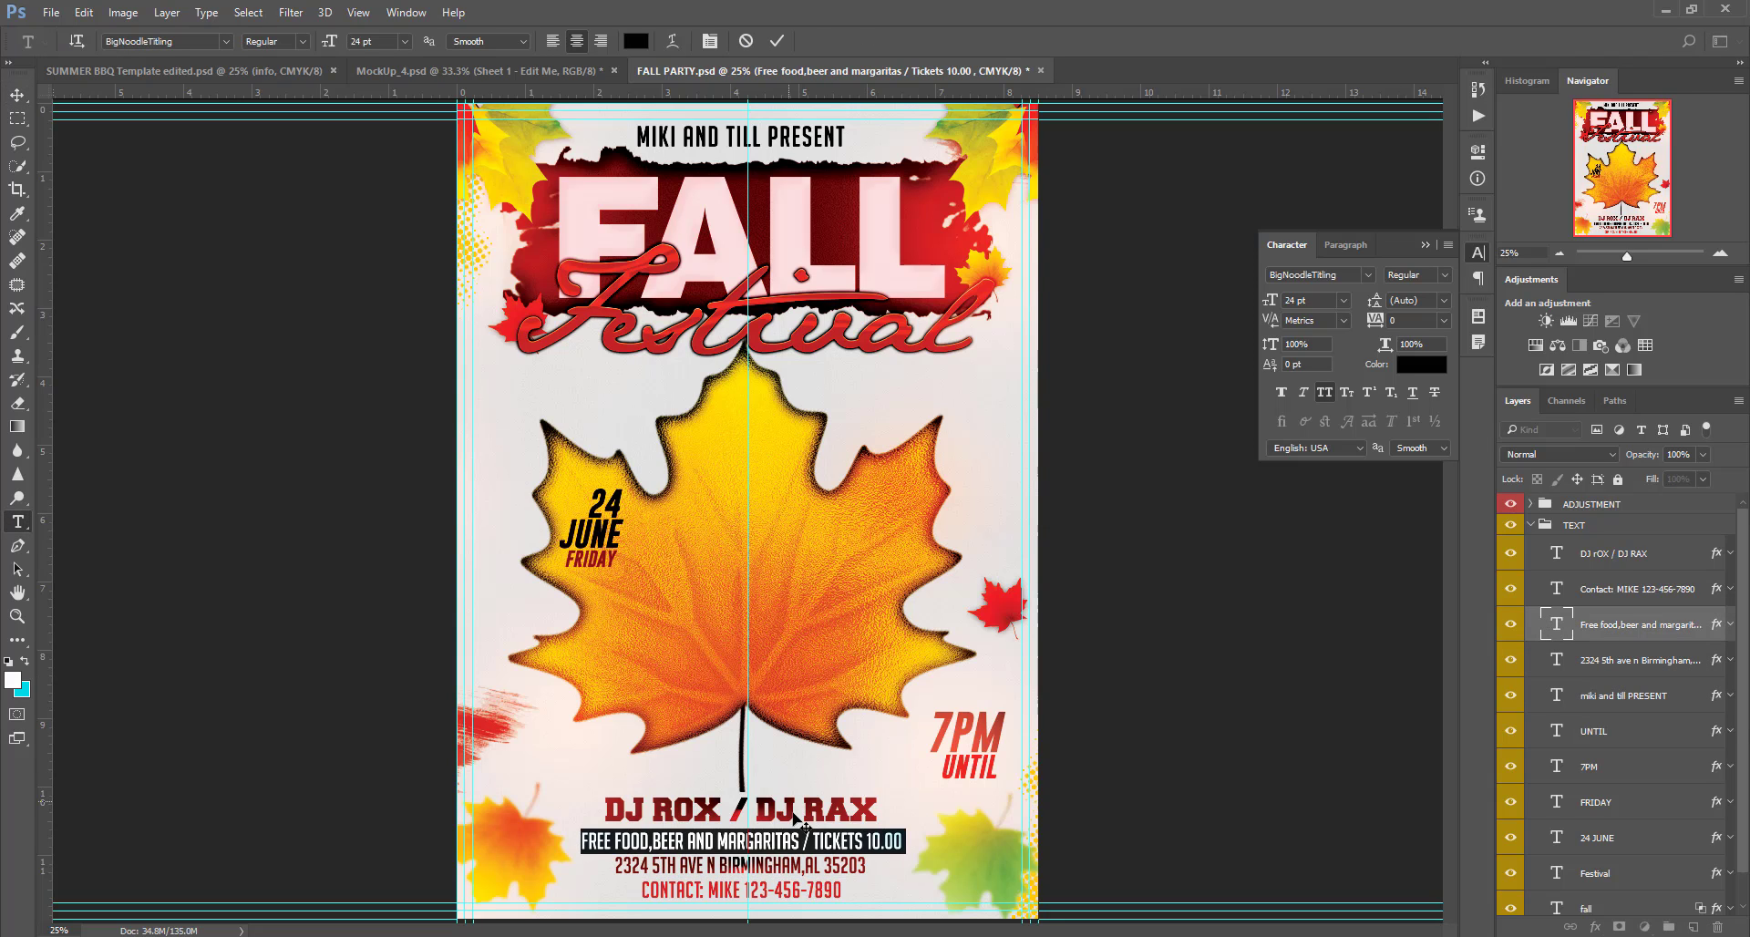
pyautogui.hotkey('ctrl', 'Return')
pyautogui.press('v')
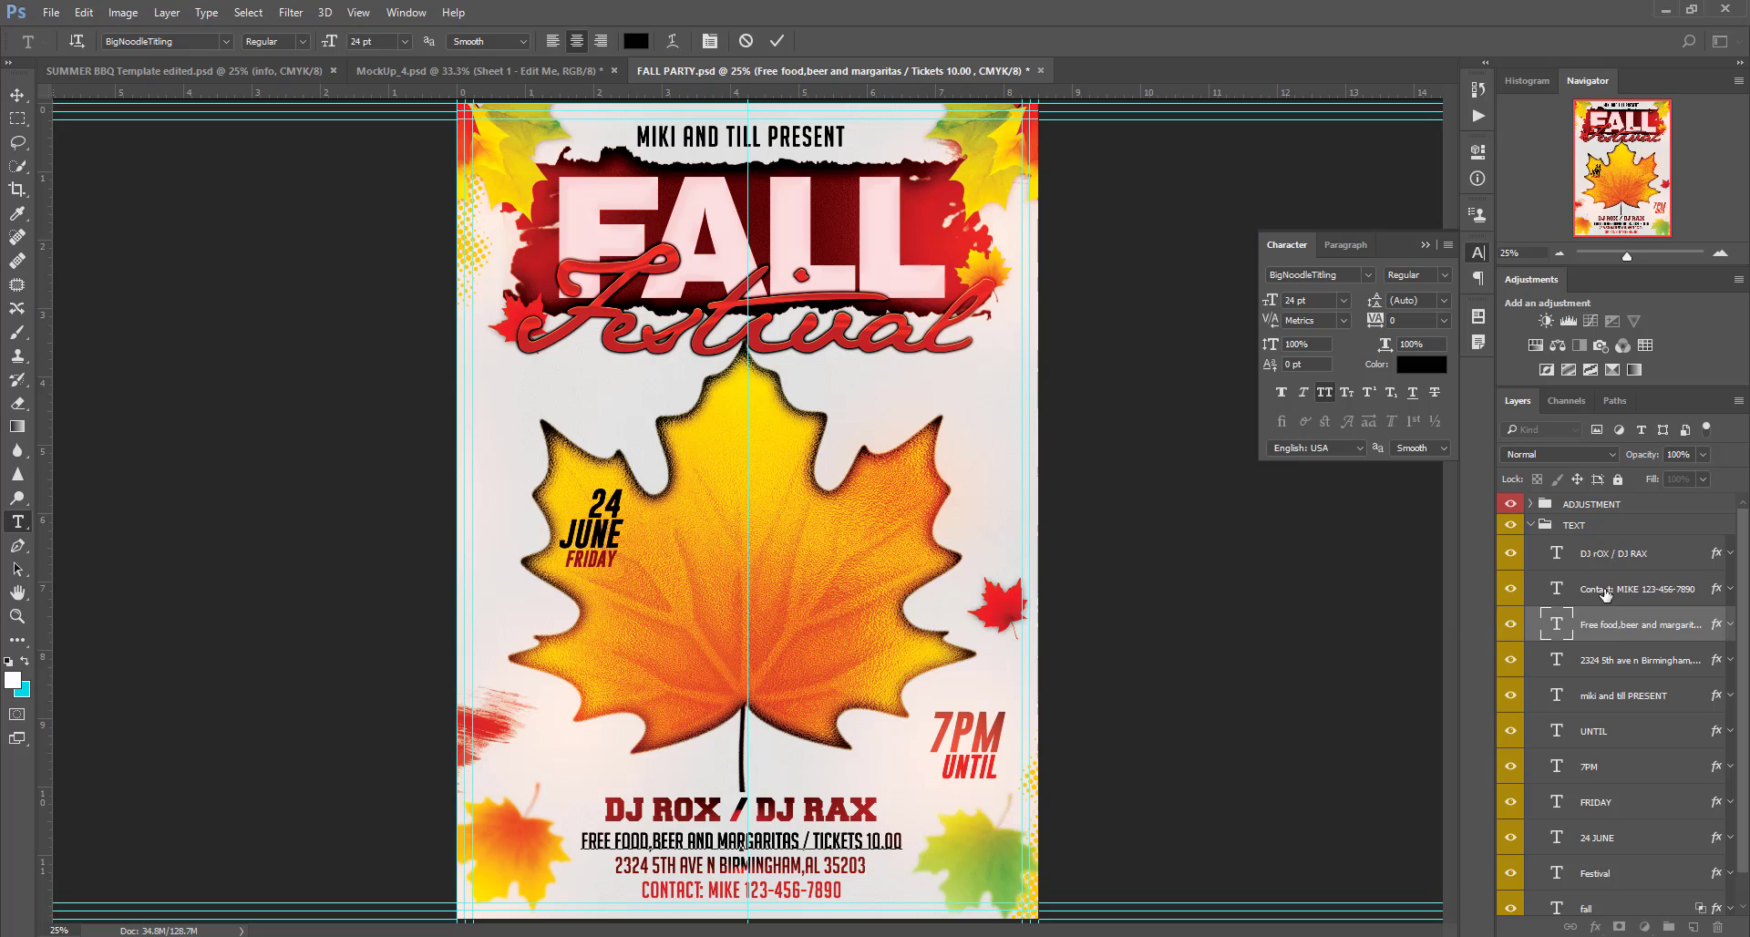
# Step: Open the contact line and the DJ names line for editing one after the other and commit each
pyautogui.click(1561, 593)
pyautogui.doubleClick(1560, 591)
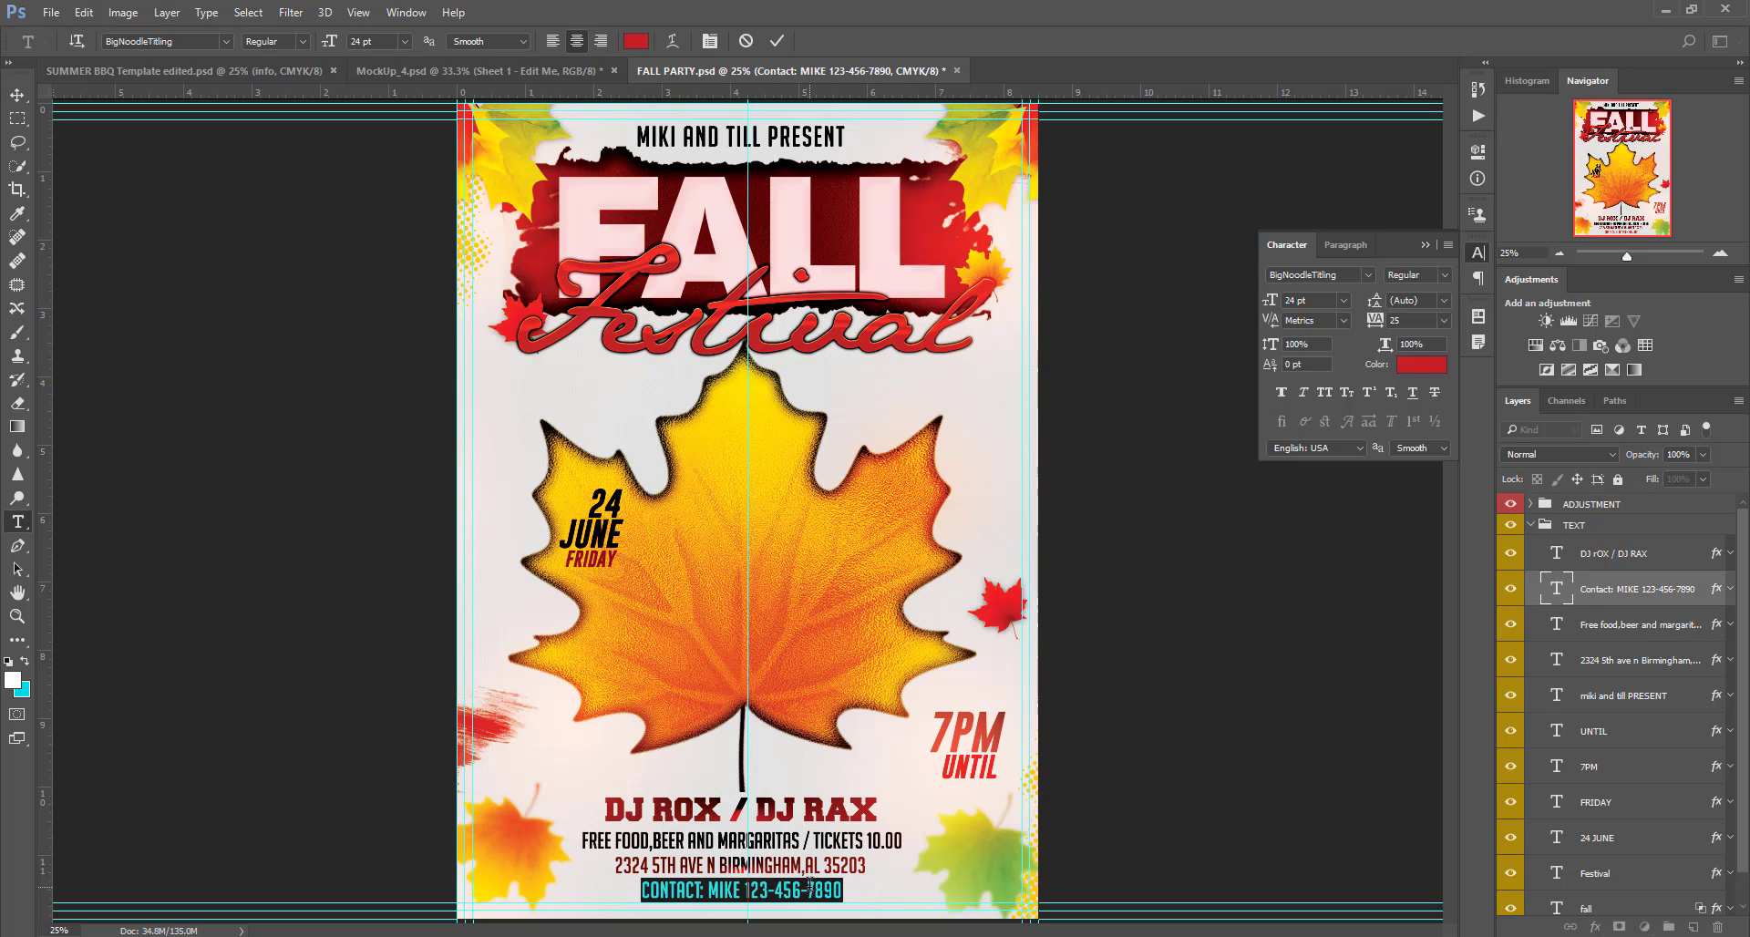
pyautogui.hotkey('ctrl', 'Return')
pyautogui.press('v')
pyautogui.doubleClick(1557, 552)
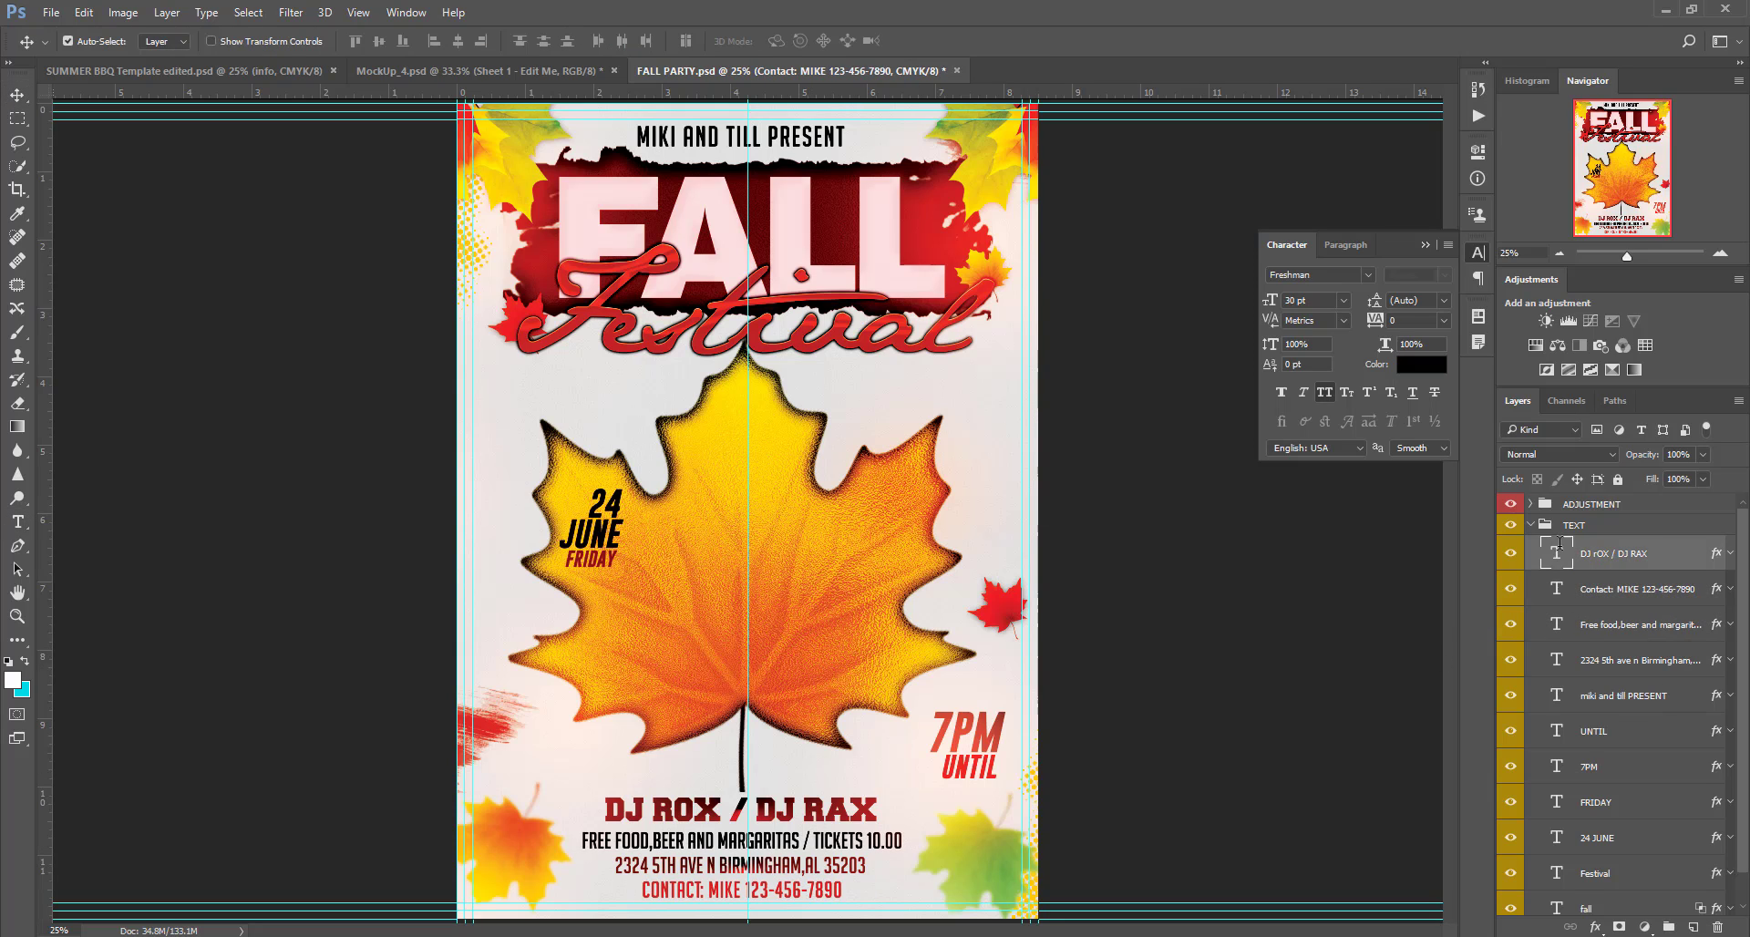
pyautogui.click(648, 810)
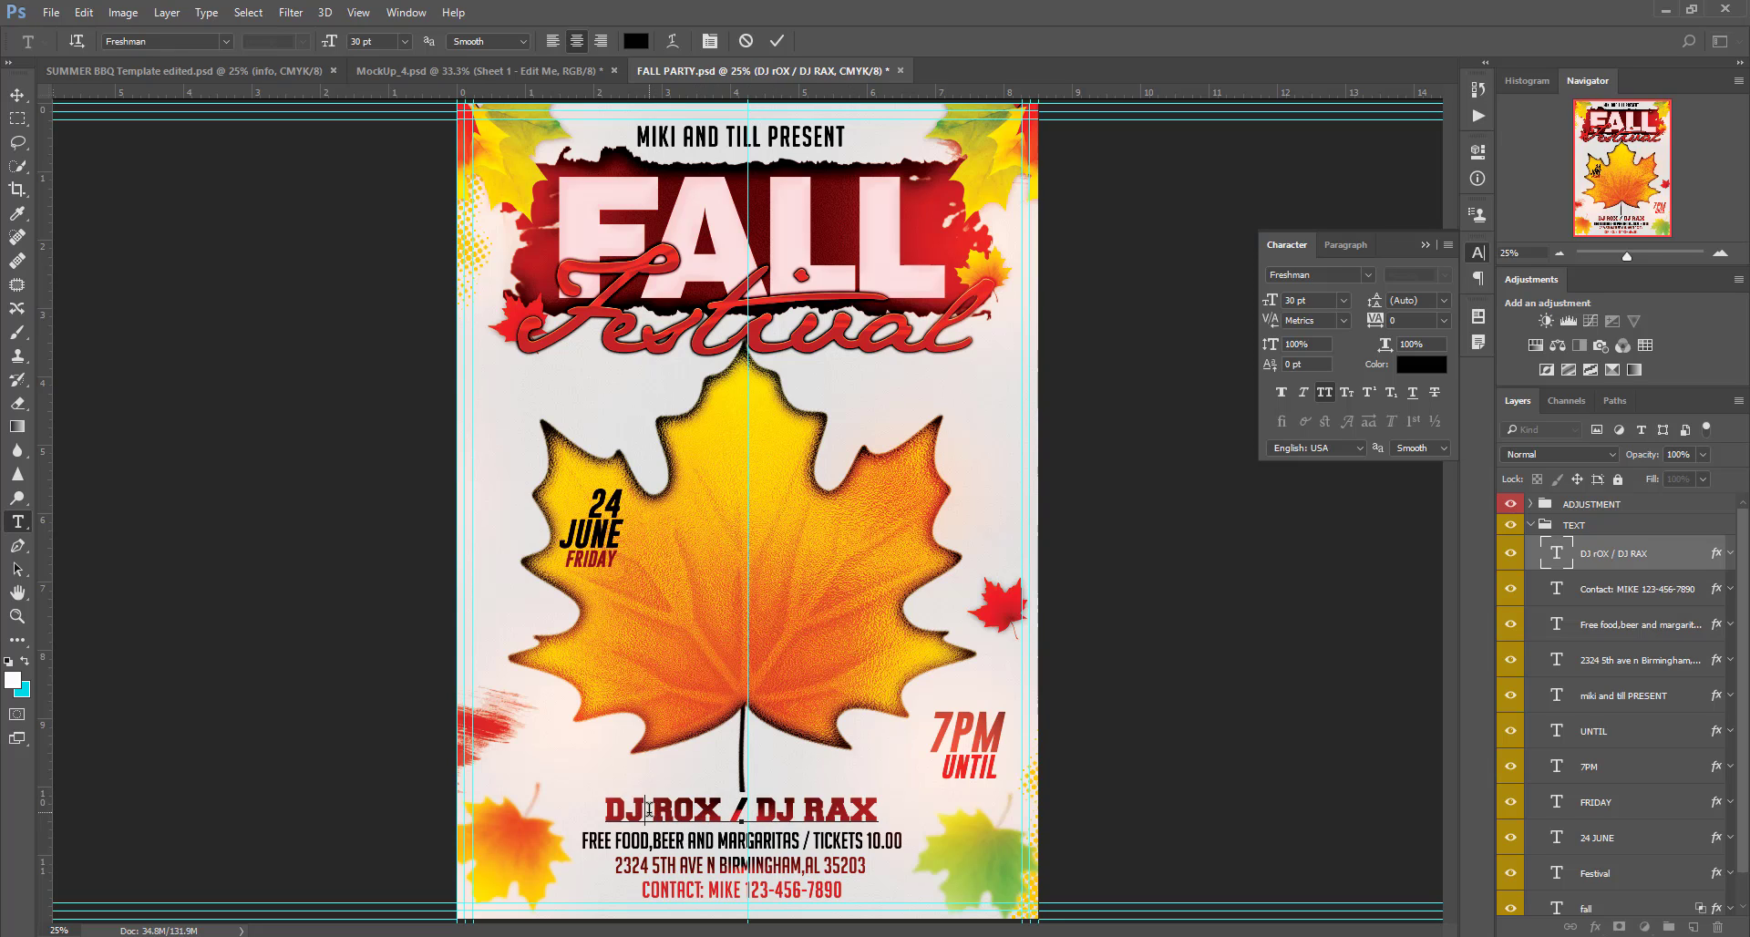
pyautogui.hotkey('ctrl', 'Return')
pyautogui.press('v')
# Step: Toggle the visibility of the DJ names, contact and free food/tickets layers to identify their lines on the flyer
pyautogui.click(1657, 589)
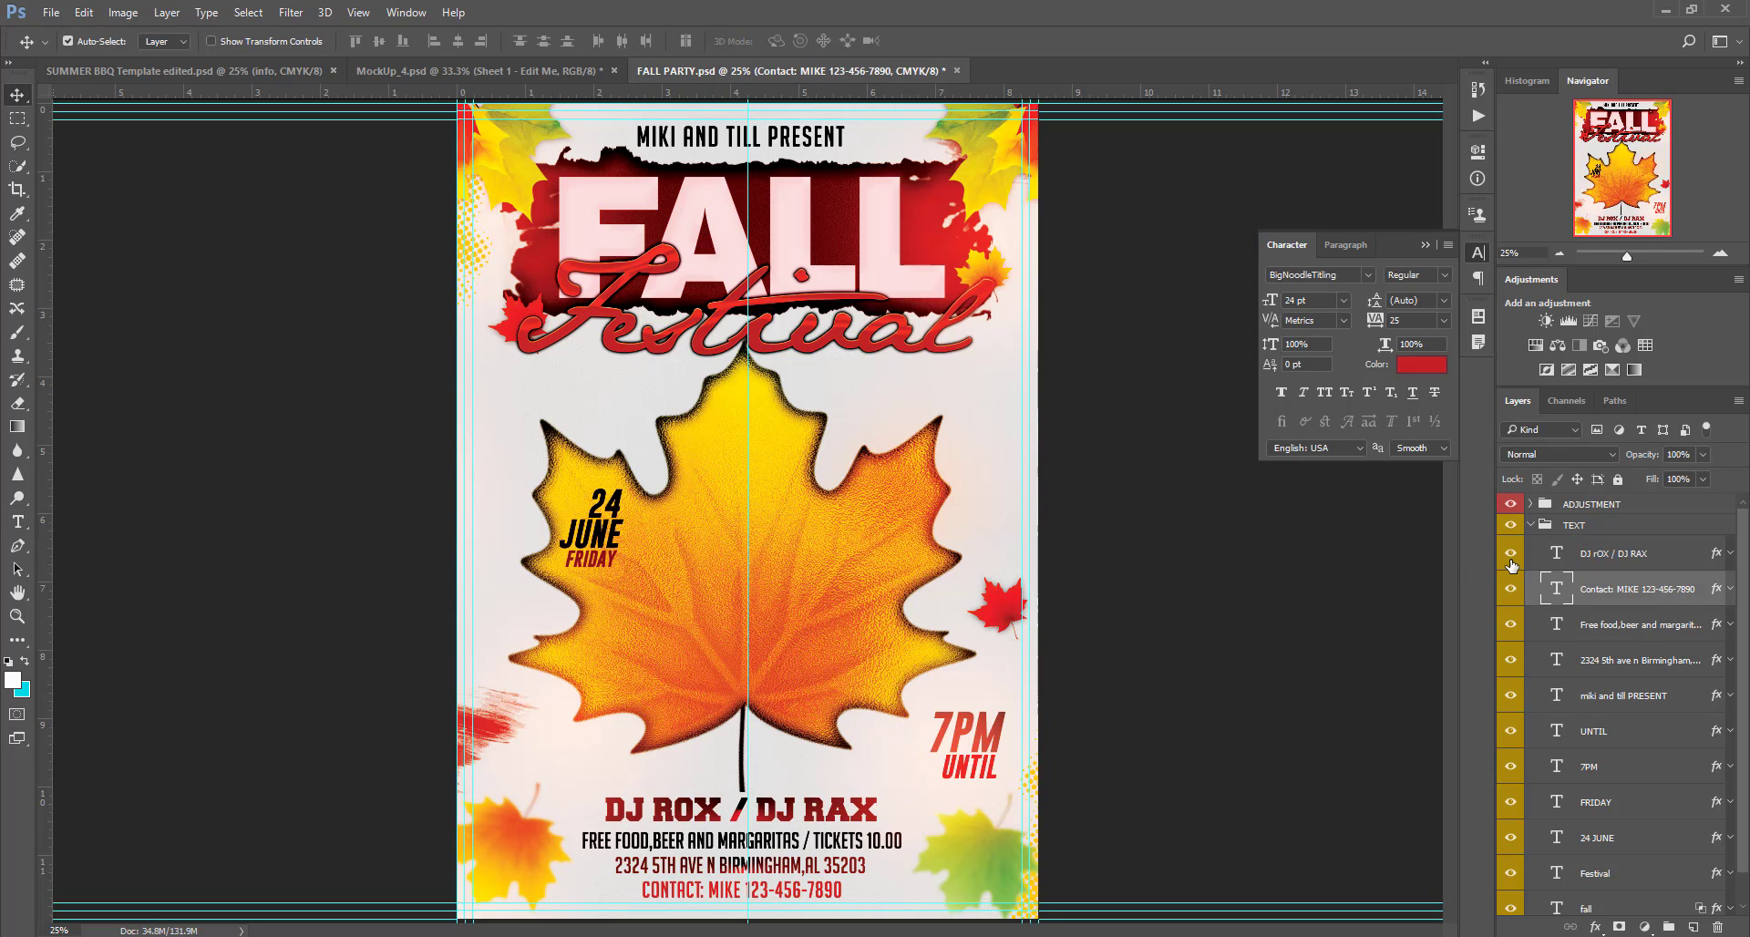
pyautogui.click(1511, 554)
pyautogui.click(1510, 589)
pyautogui.click(1512, 589)
pyautogui.click(1512, 627)
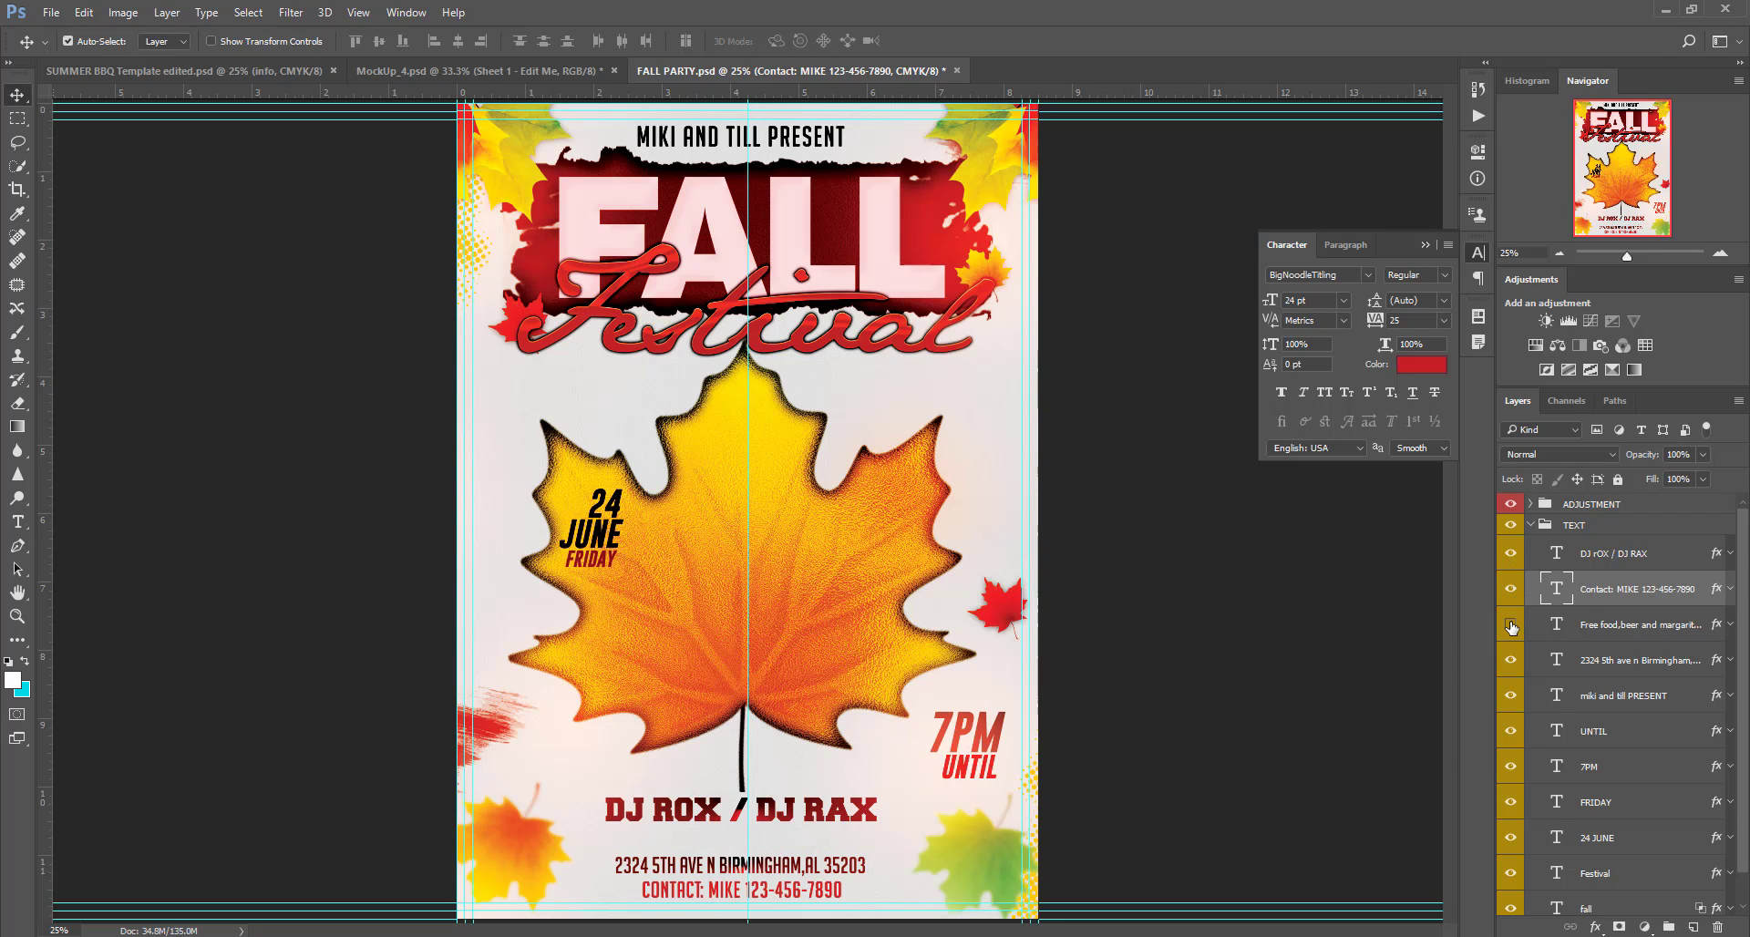
pyautogui.click(1511, 627)
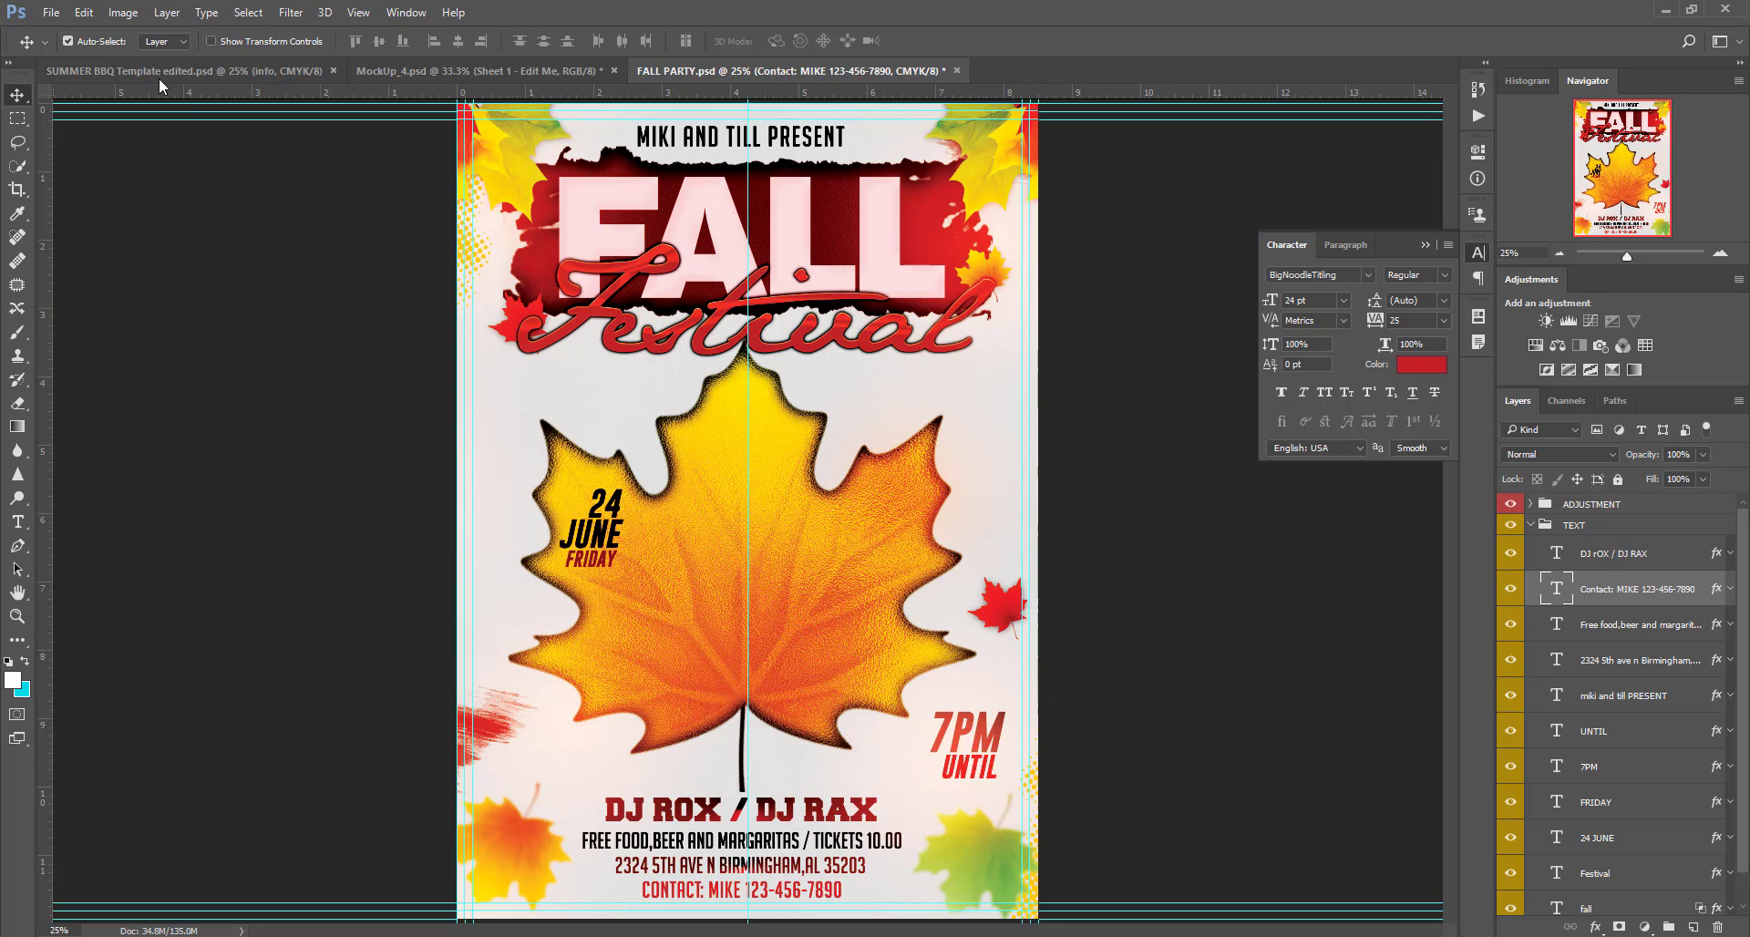
# Step: Save the flyer as a separate Photoshop file named FALL PARTY edited, keeping layers and Maximize Compatibility on
pyautogui.click(51, 12)
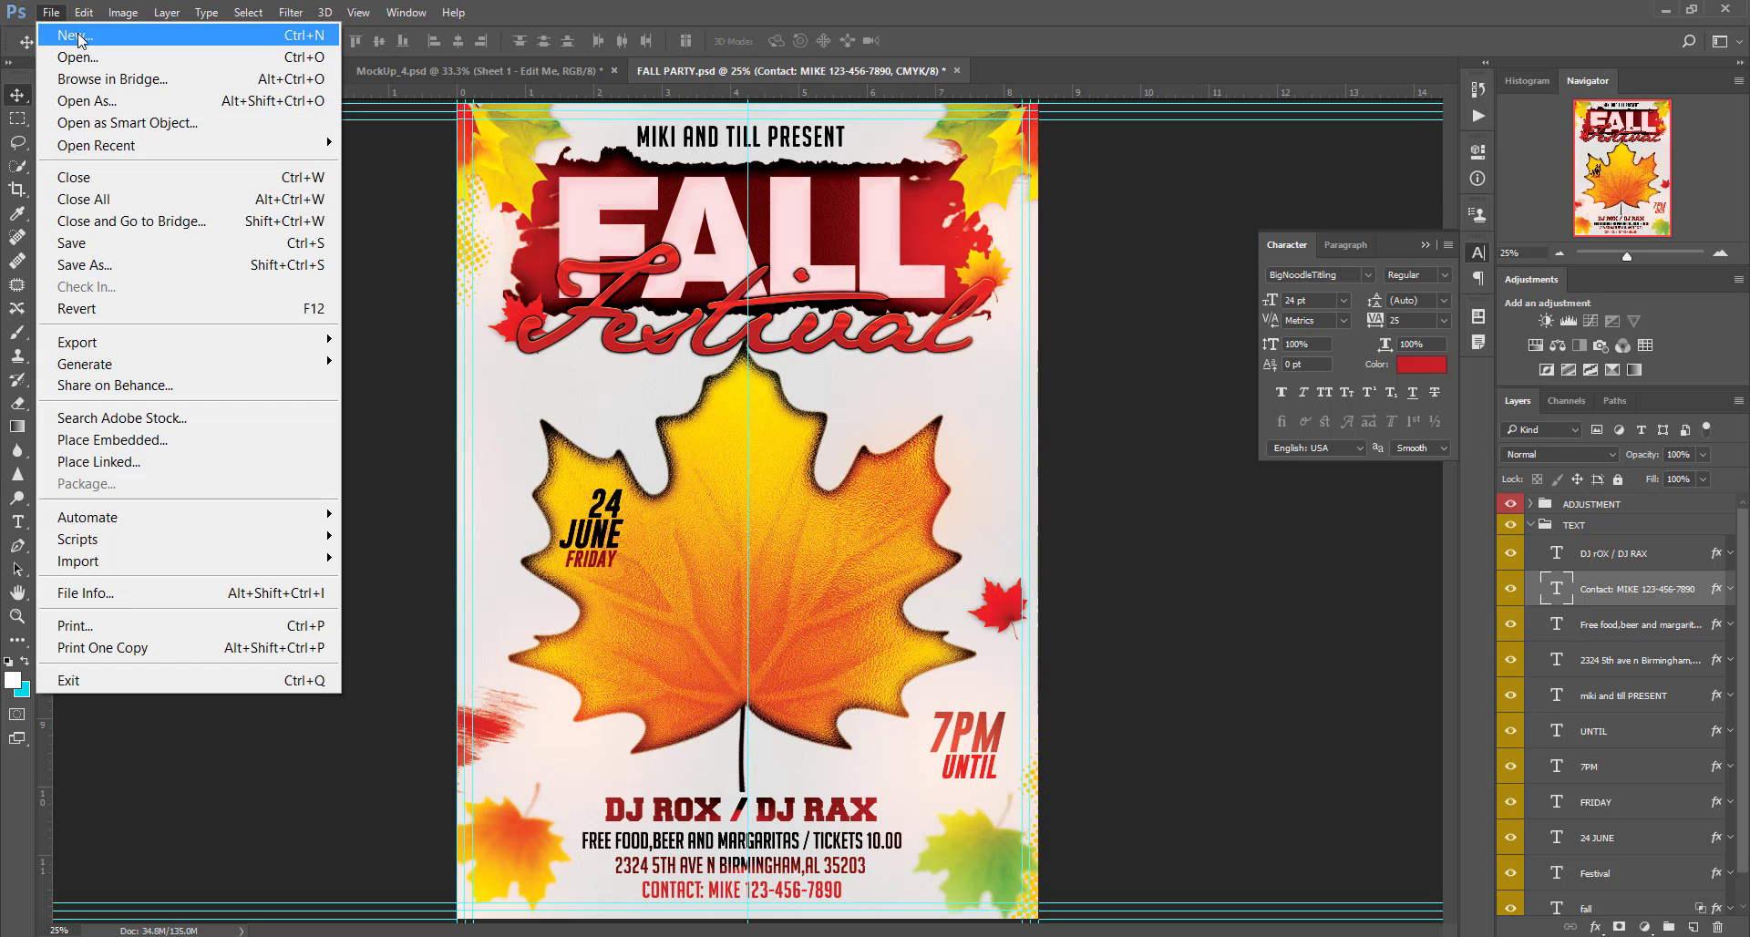
pyautogui.click(114, 264)
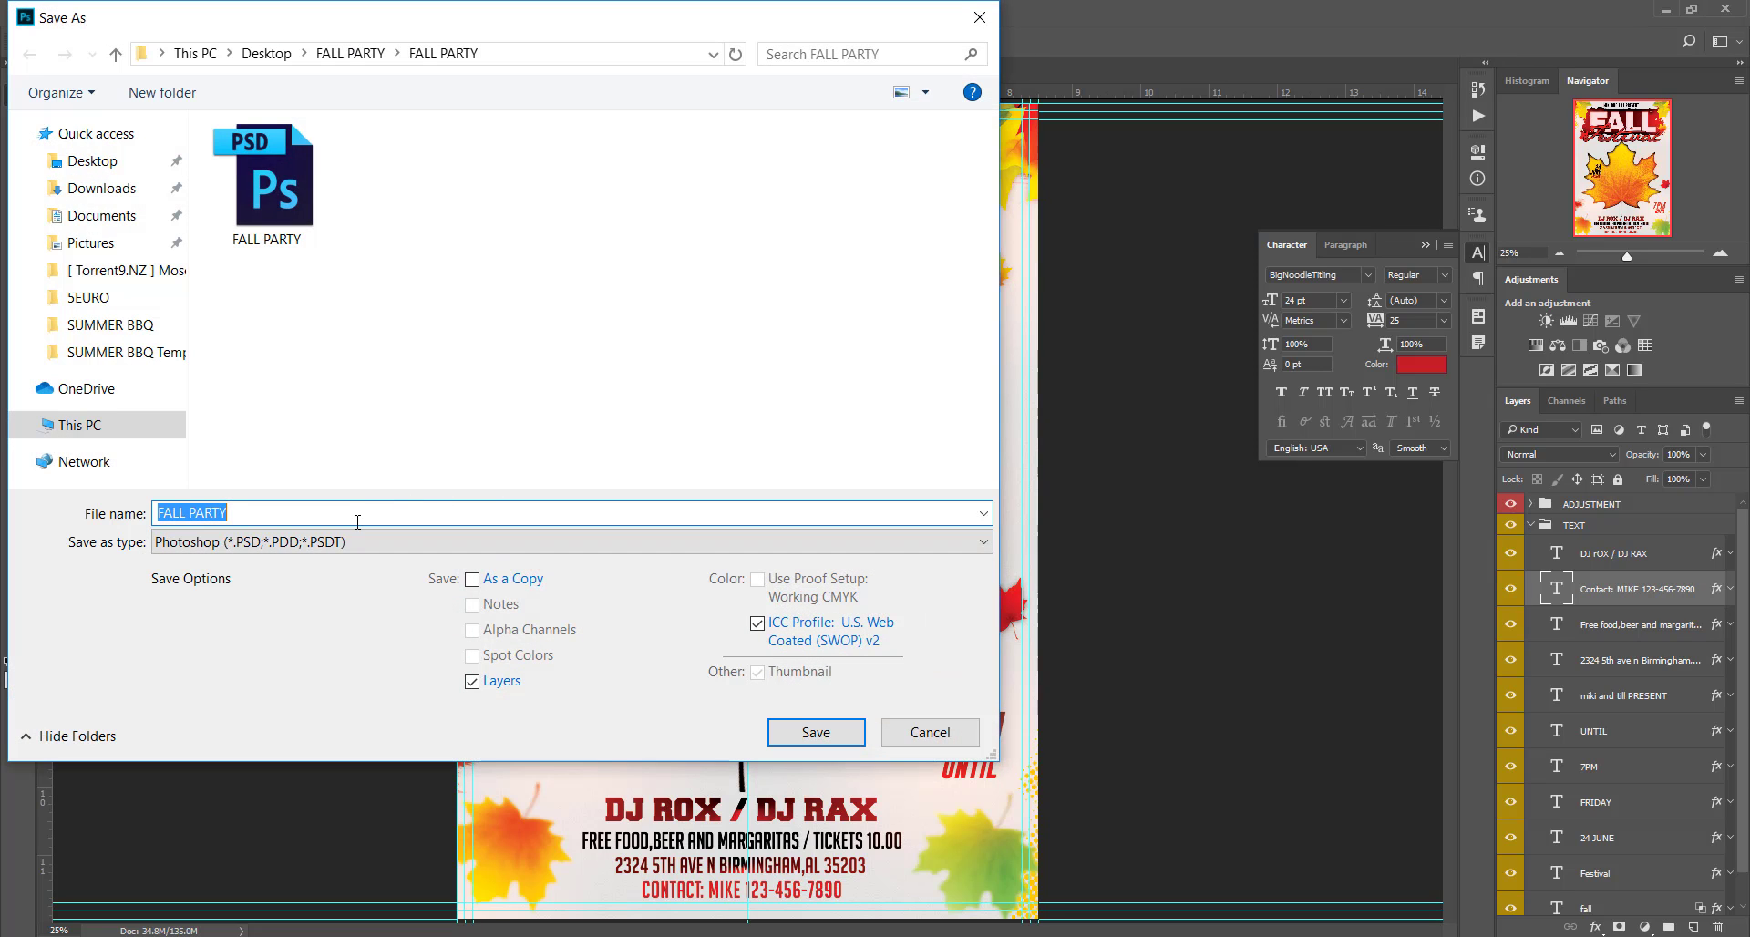
pyautogui.click(355, 521)
pyautogui.write('edited')
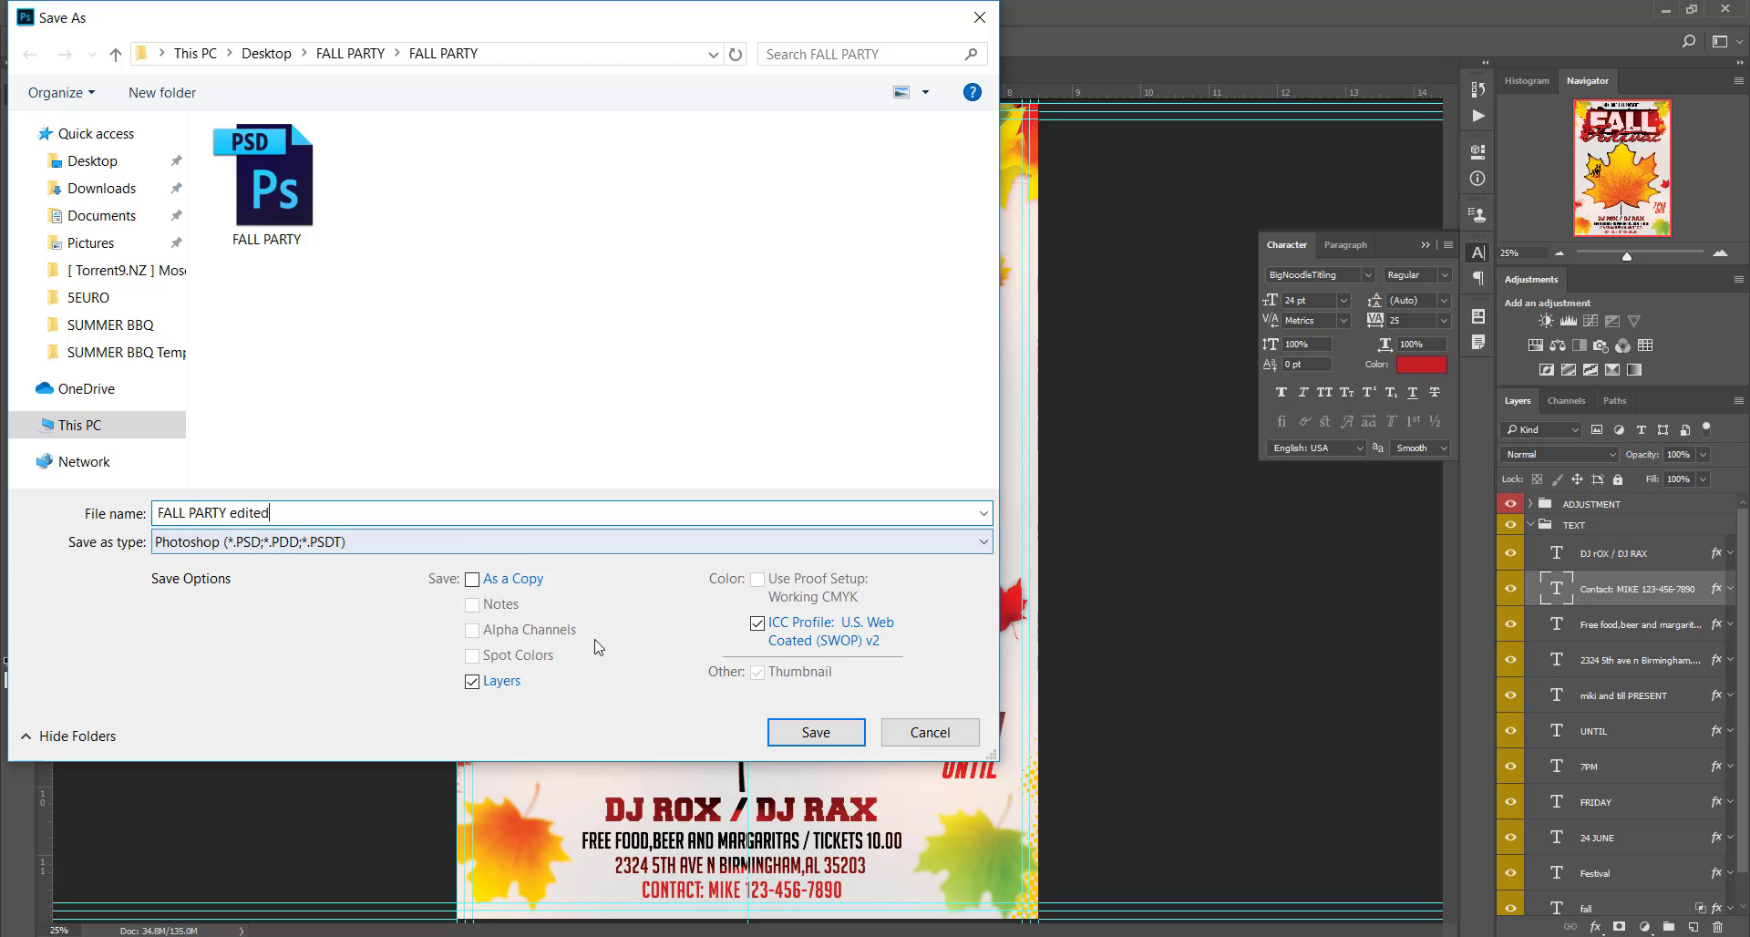
pyautogui.click(812, 732)
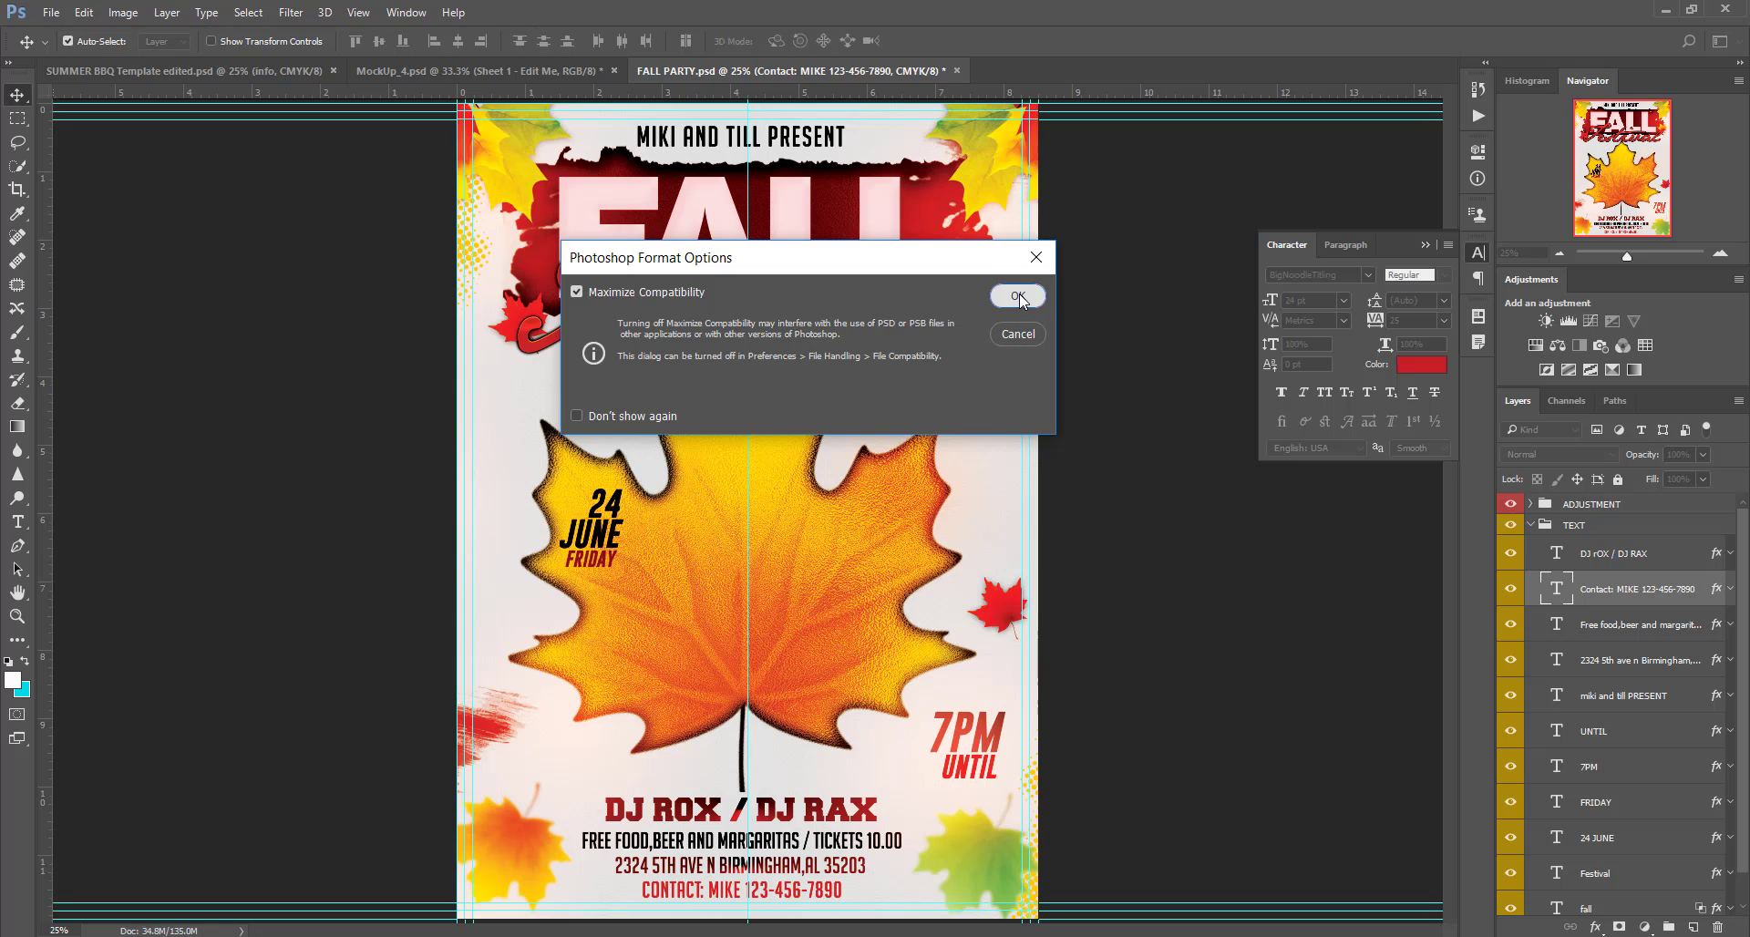
pyautogui.click(1017, 297)
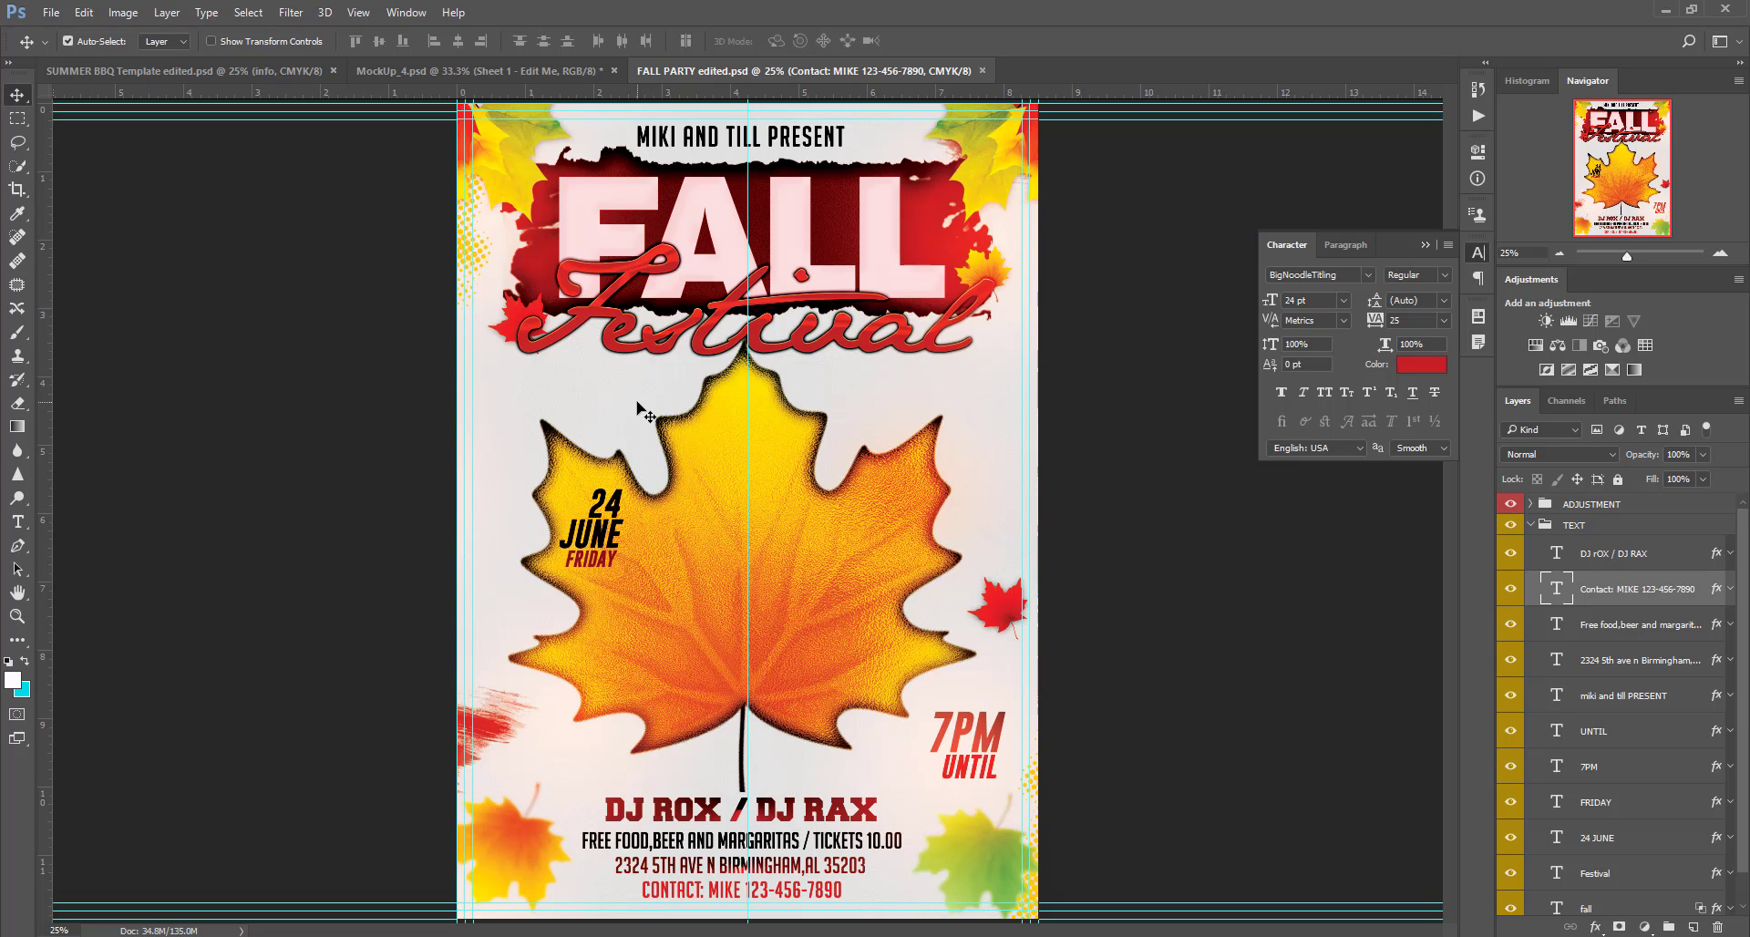
# Step: Save a JPEG version of the flyer as FALL PARTY edited with quality 12 (Maximum) and Baseline ("Standard") format
pyautogui.click(83, 12)
pyautogui.moveTo(51, 12)
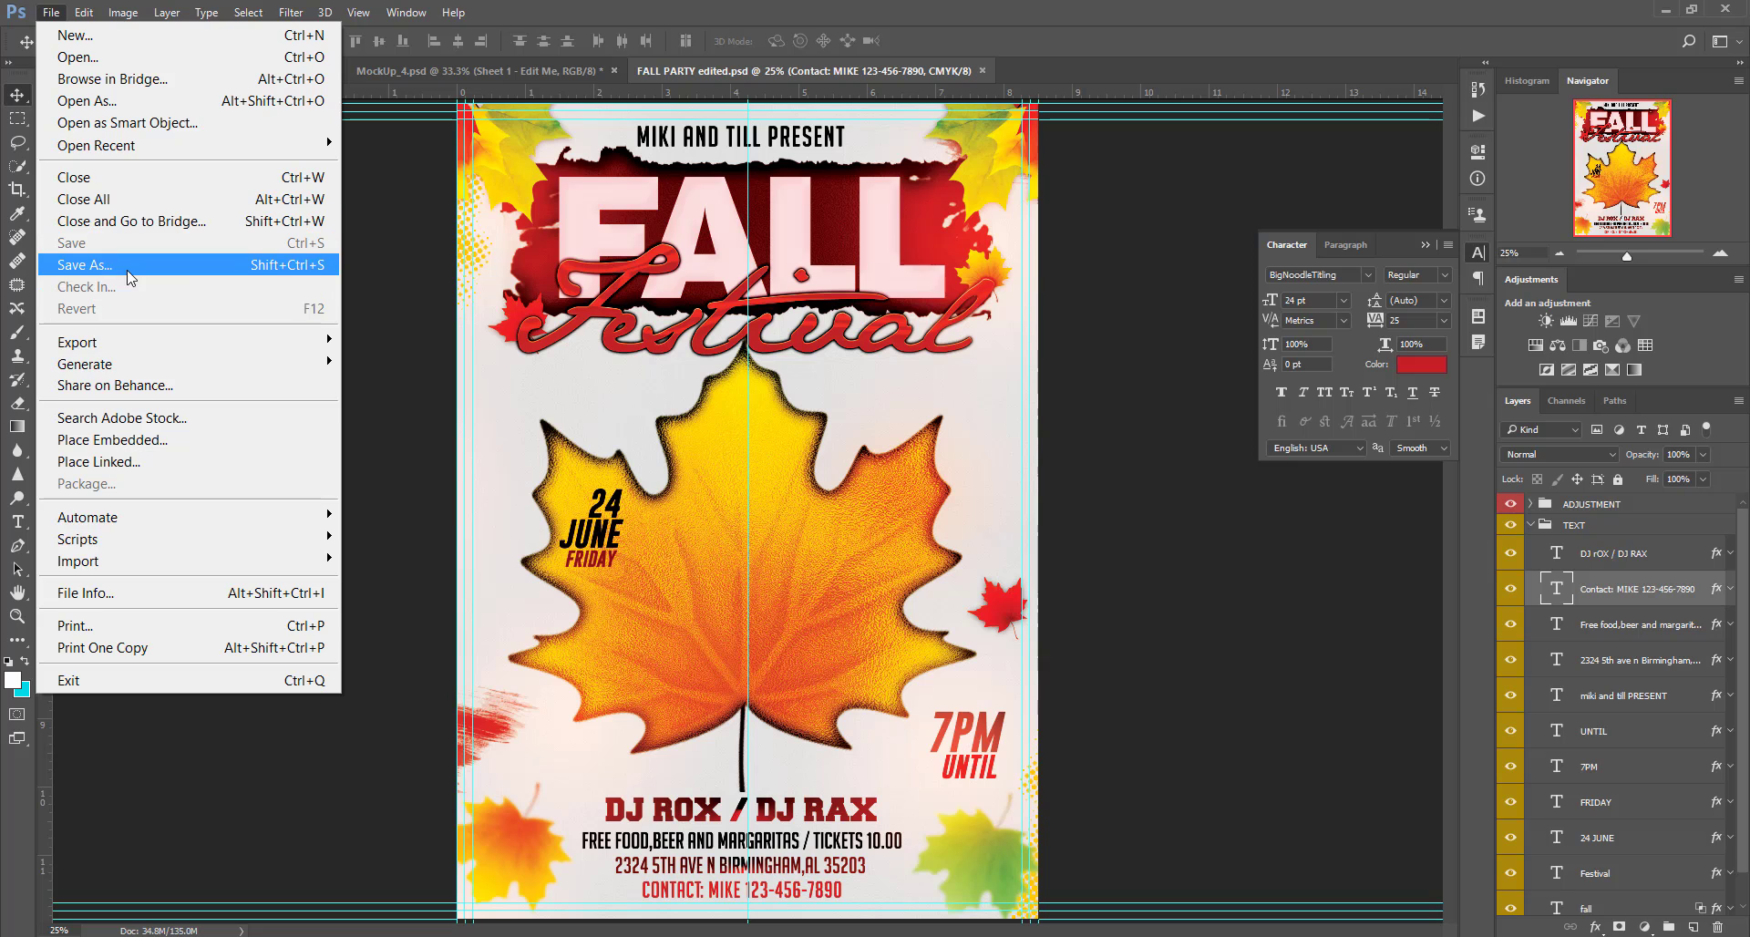
pyautogui.click(132, 266)
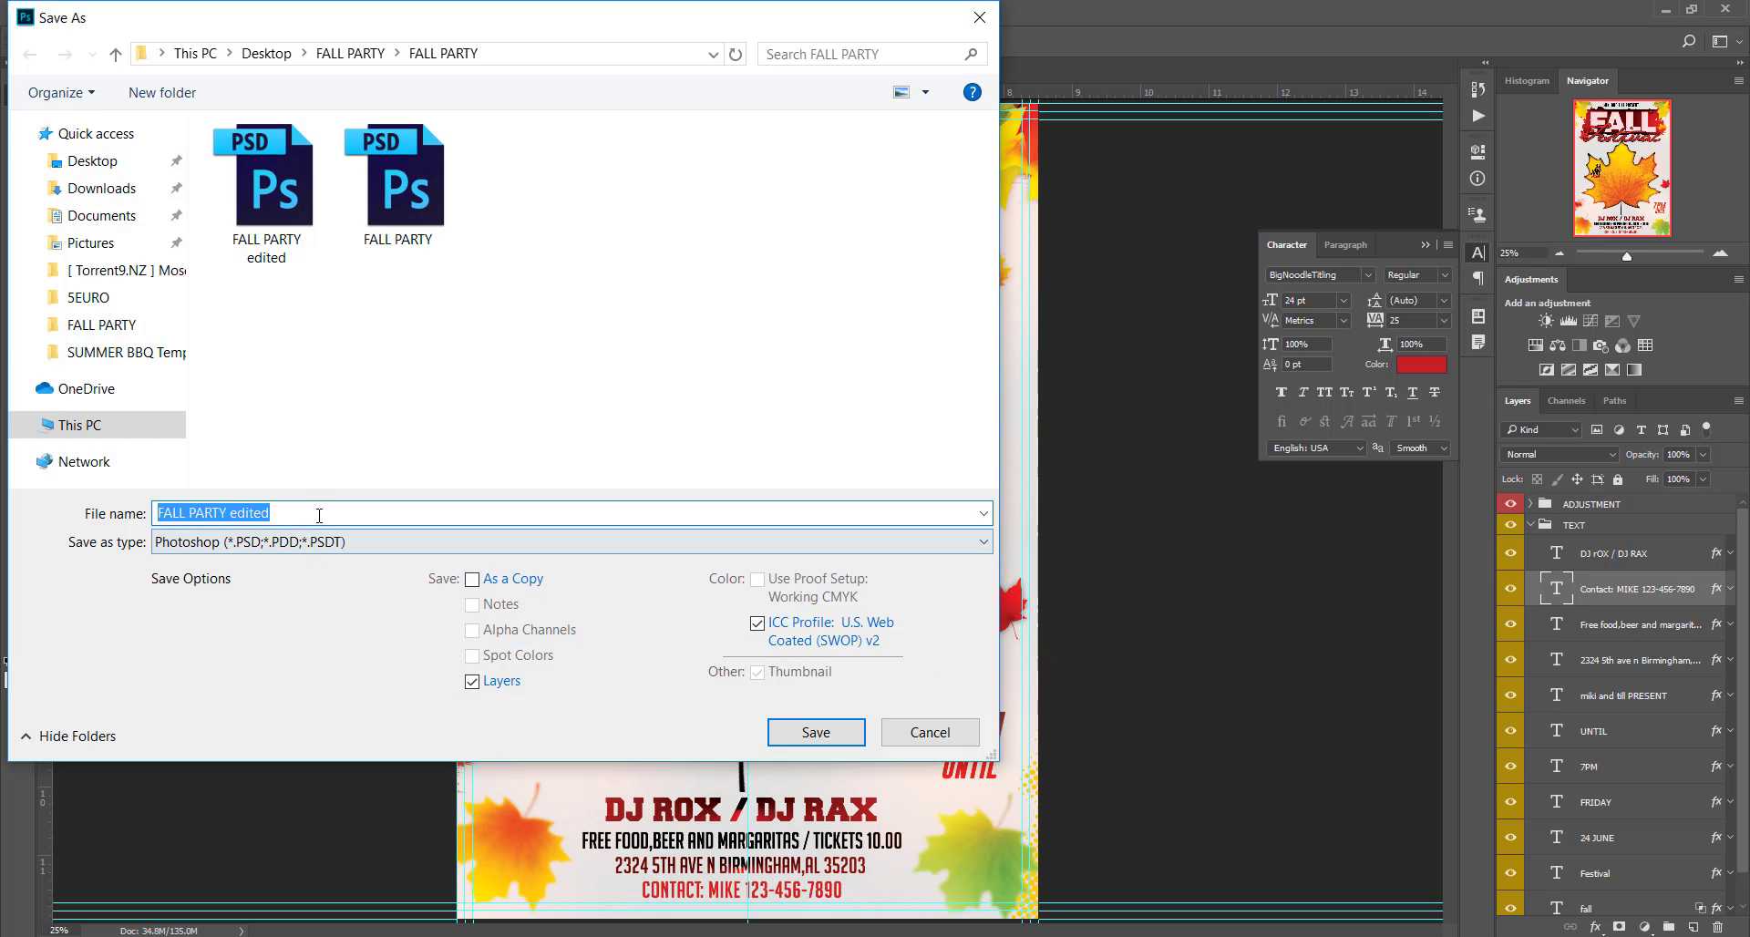
pyautogui.click(330, 543)
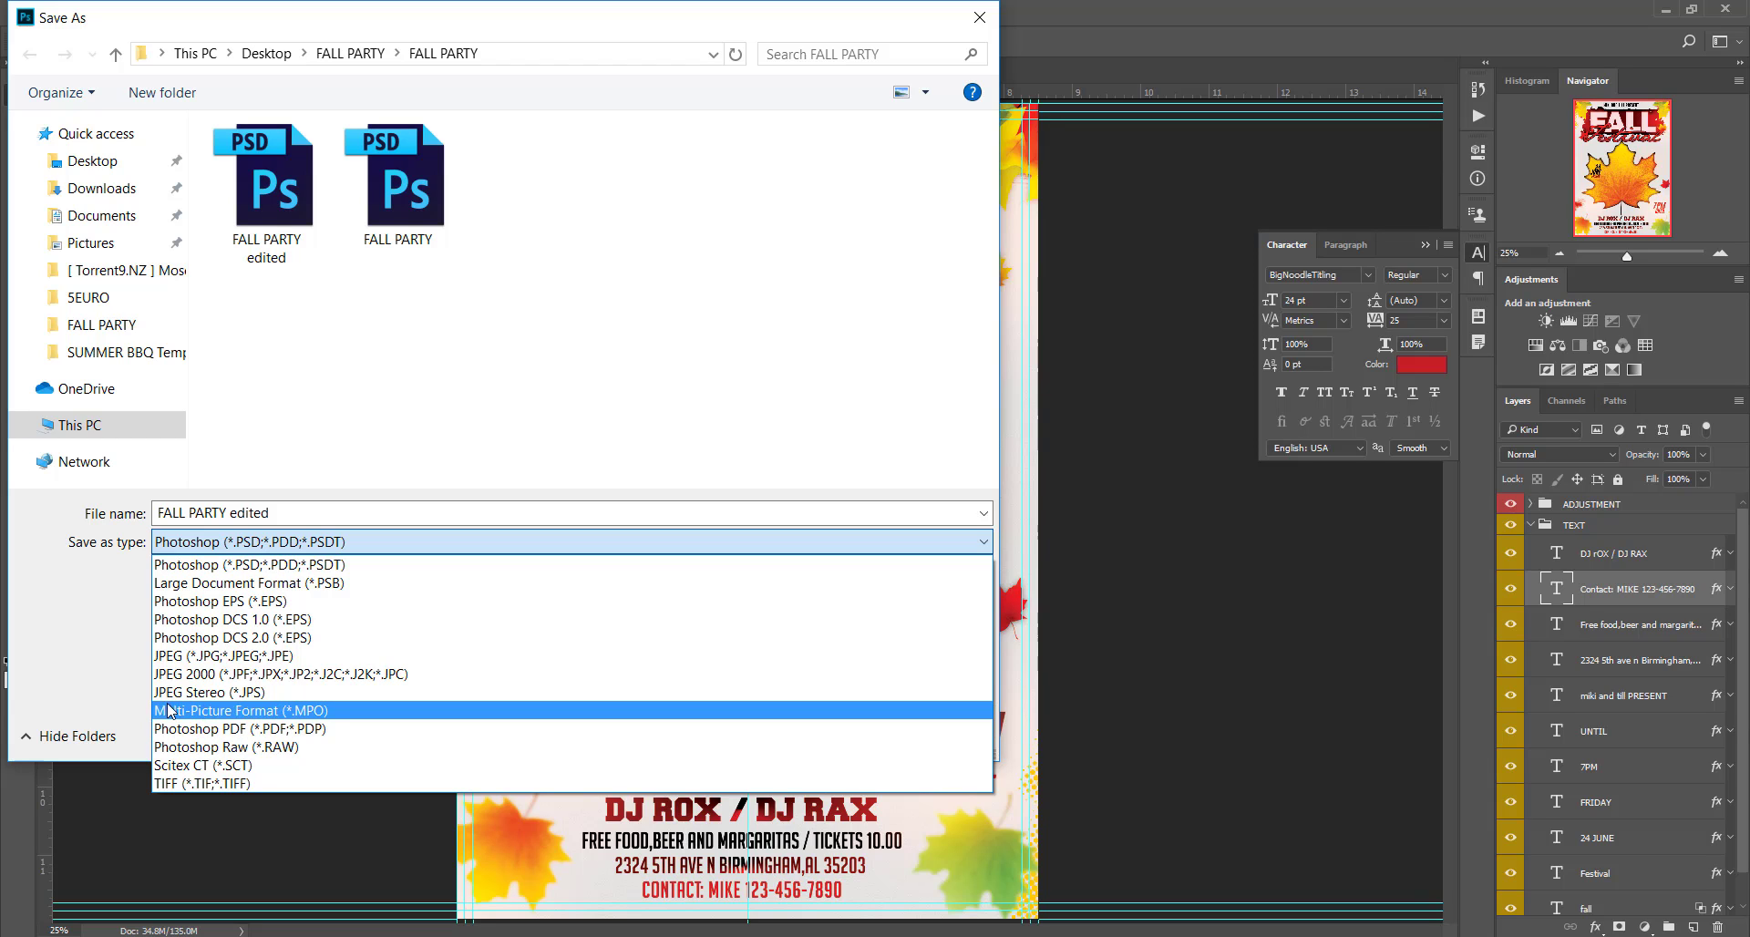
pyautogui.click(232, 656)
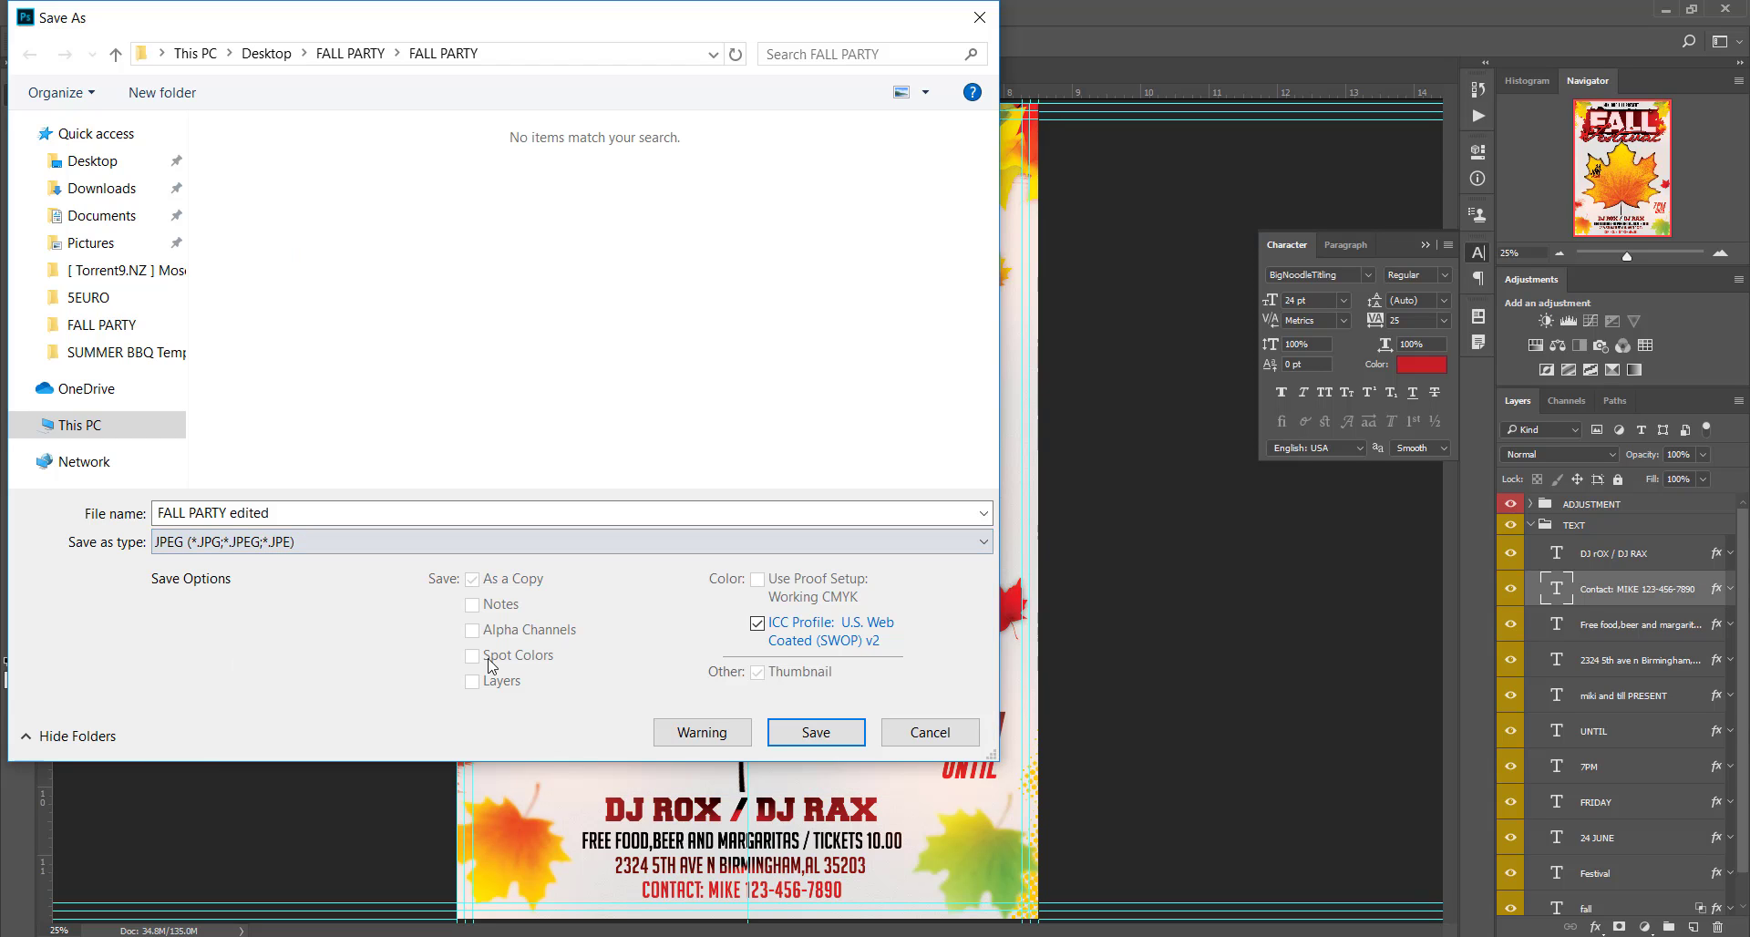
pyautogui.click(855, 731)
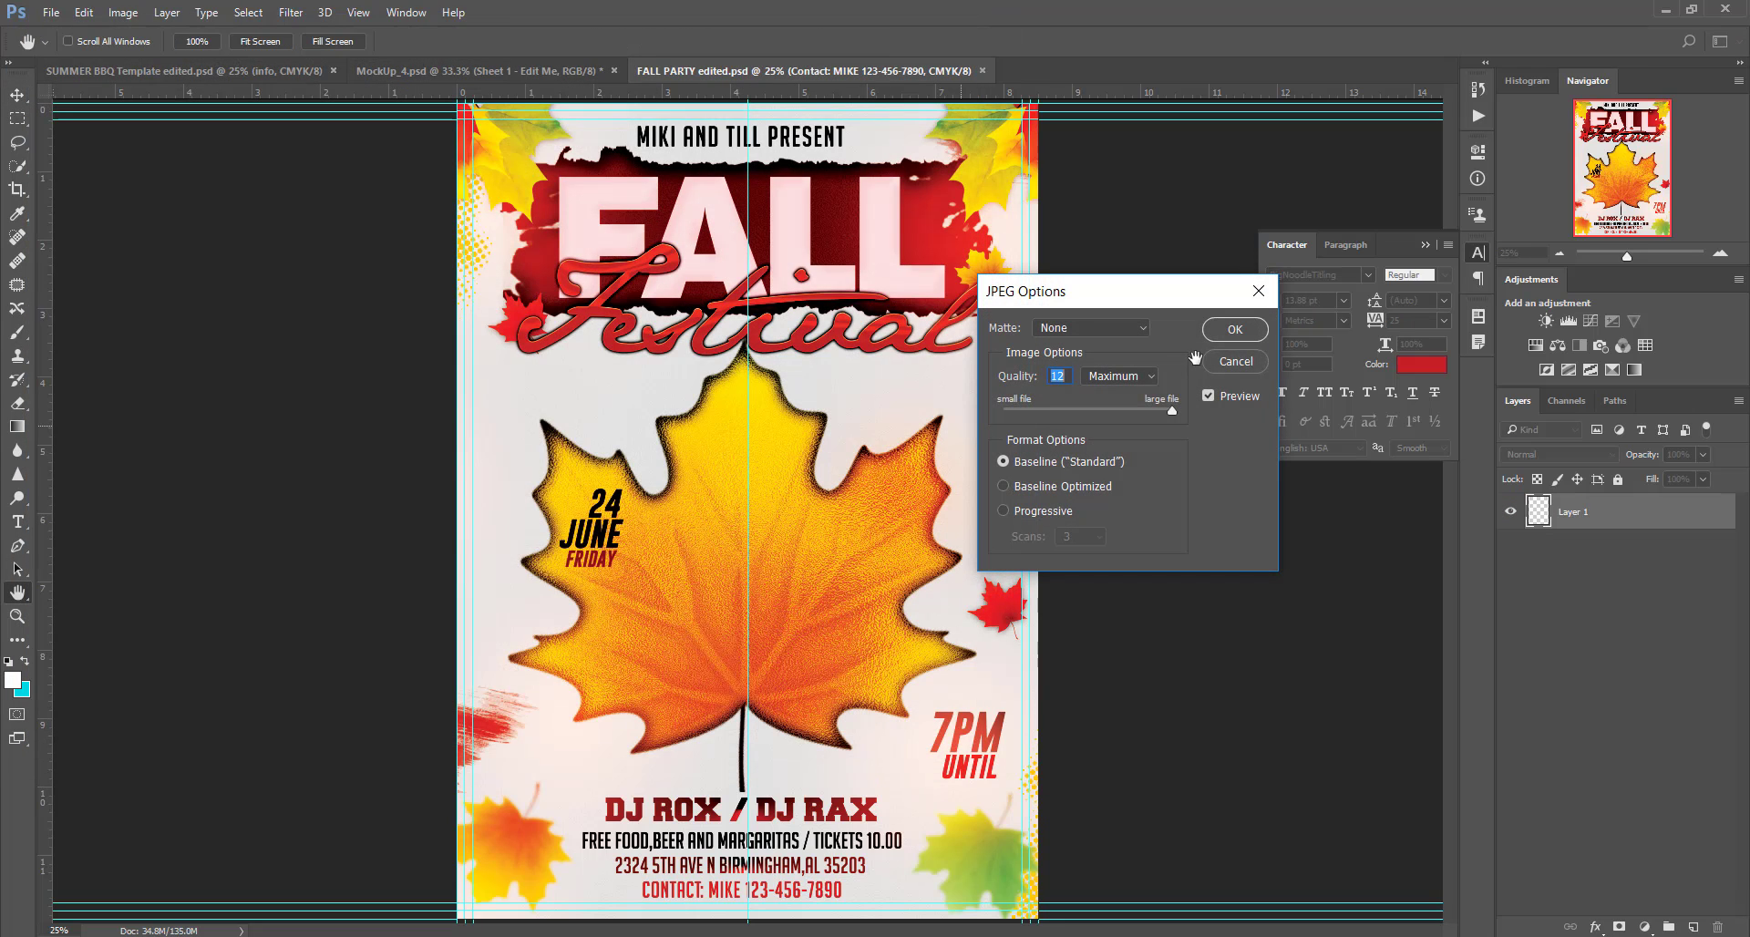
pyautogui.click(1234, 330)
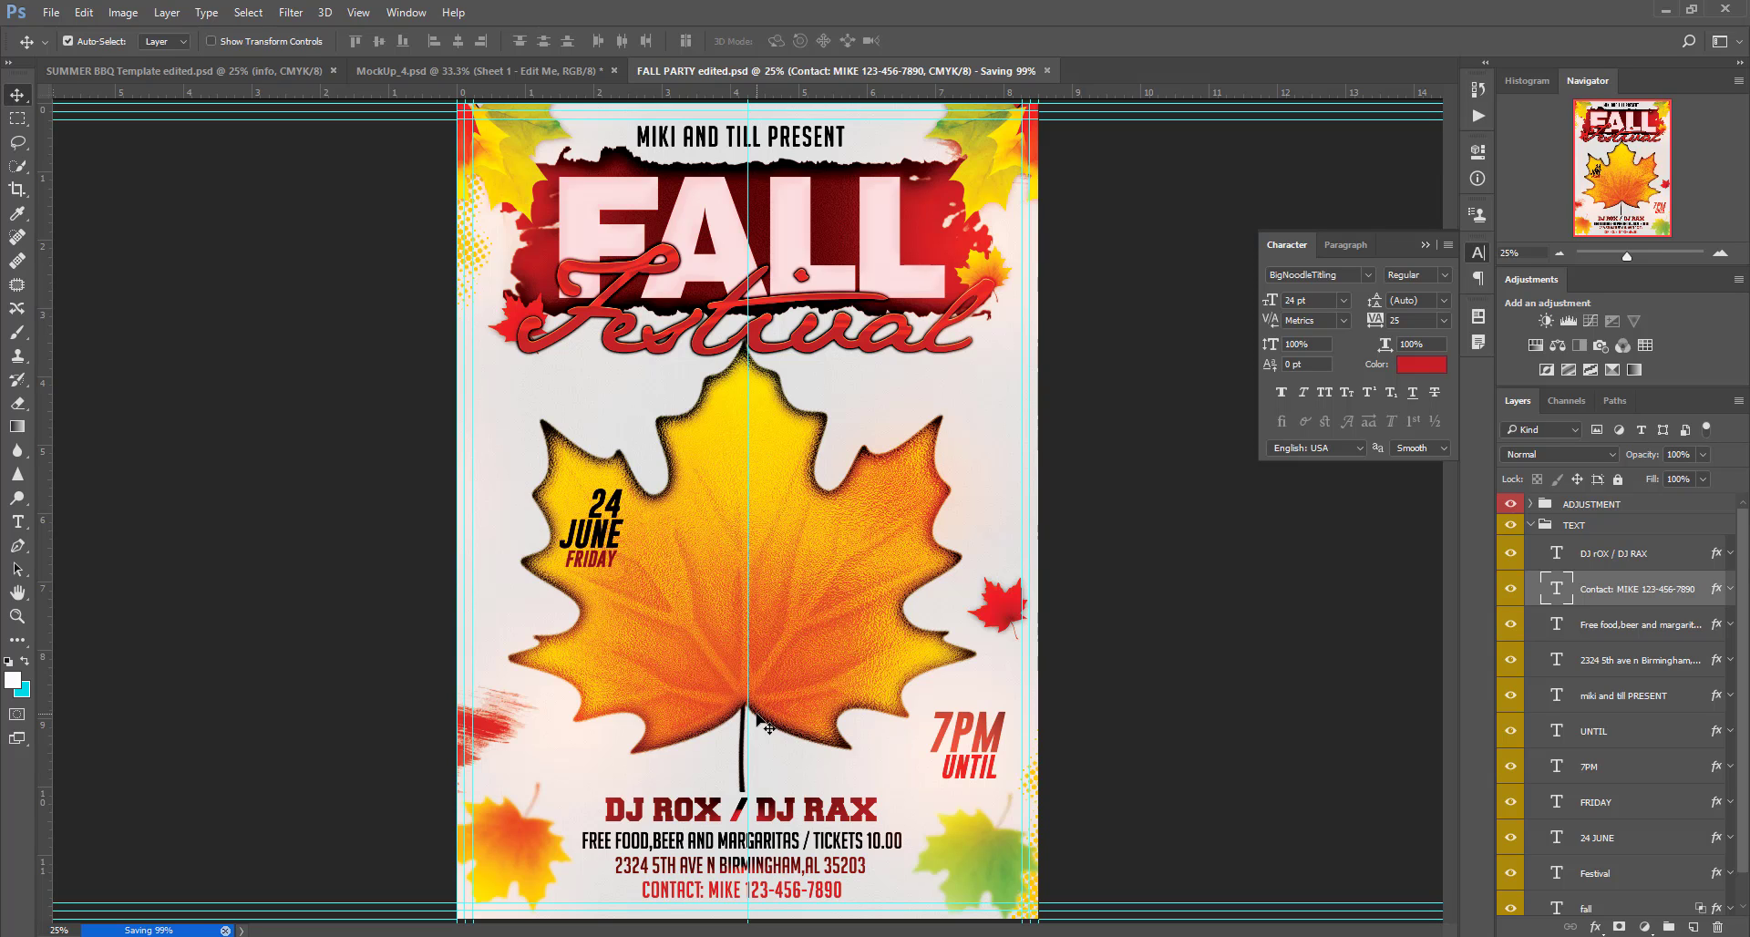
# Step: Switch to the FALL PARTY folder, open the exported FALL PARTY edited JPEG in Photos and inspect it enlarged from headline to contact lines
pyautogui.moveTo(583, 935)
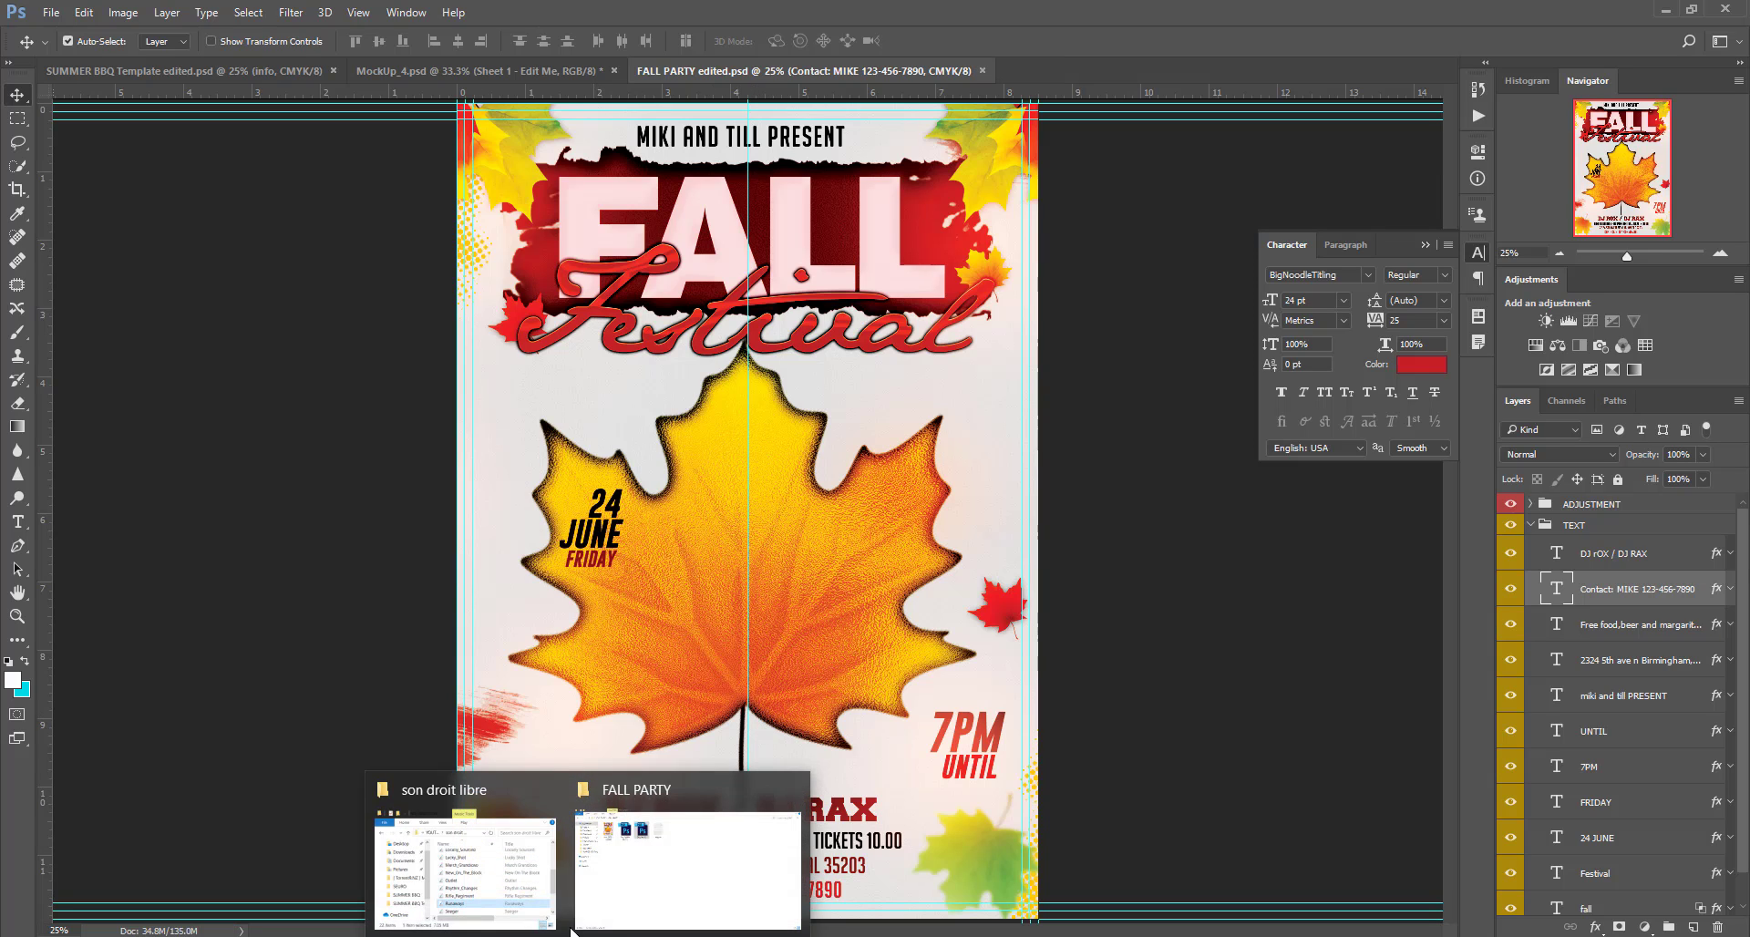
pyautogui.click(632, 830)
pyautogui.click(266, 206)
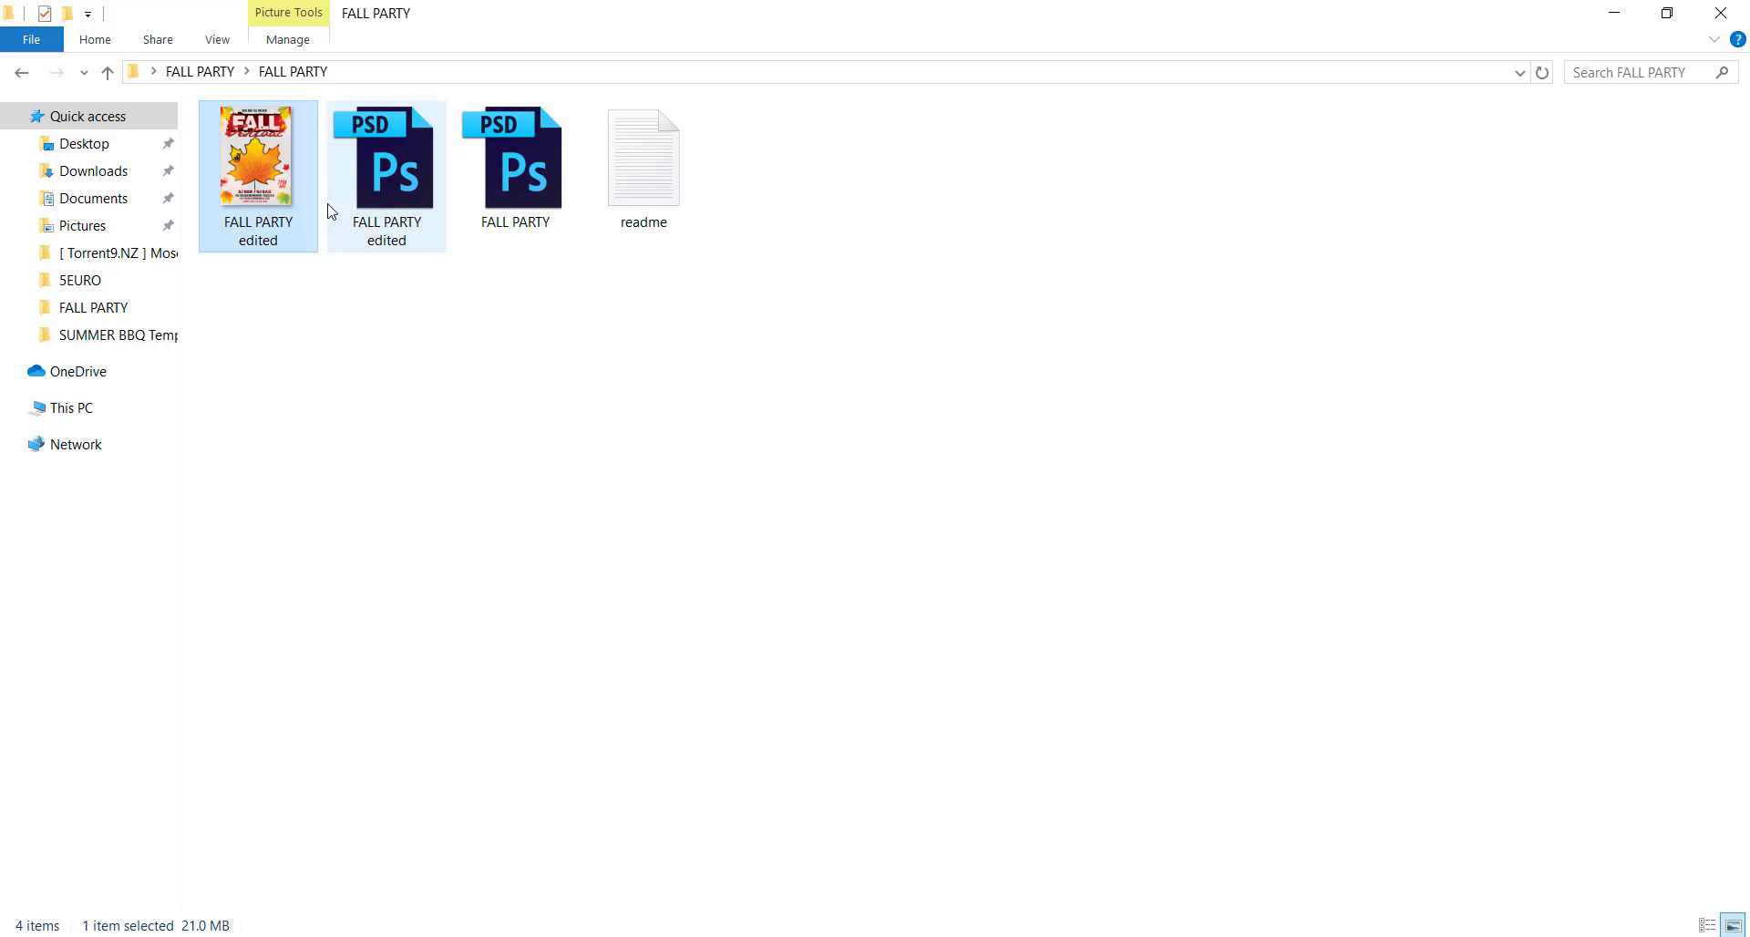
pyautogui.doubleClick(281, 184)
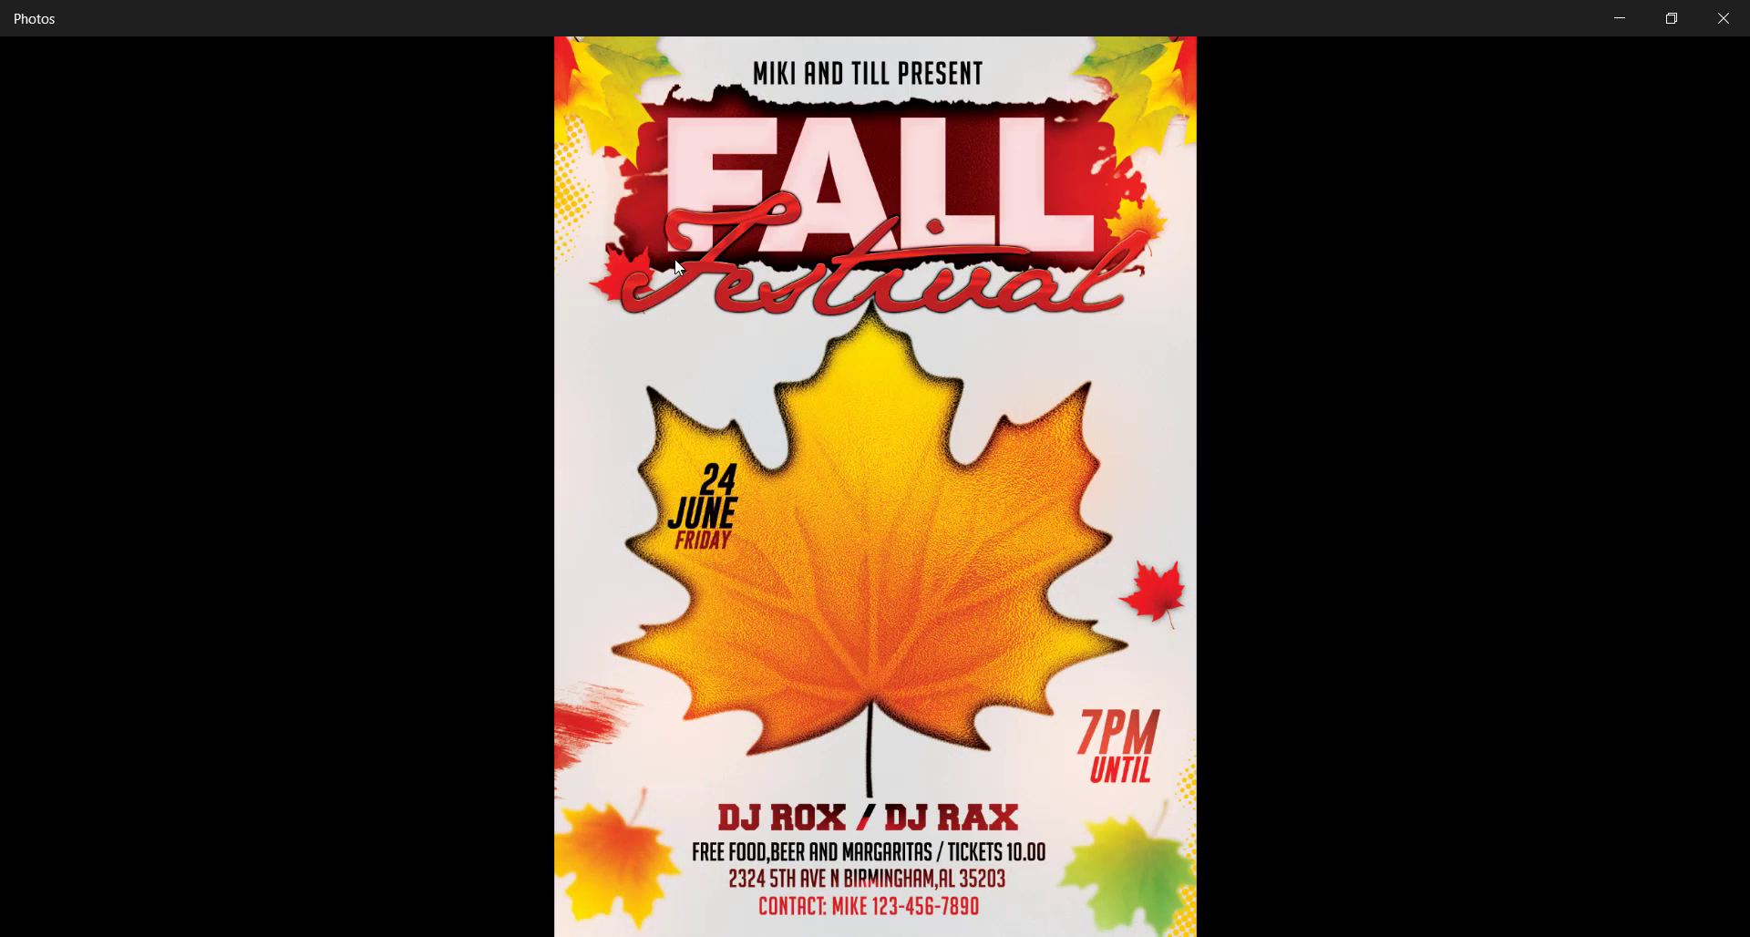
pyautogui.scroll(1, 943, 256)
pyautogui.moveTo(795, 313); pyautogui.dragTo(882, 616)
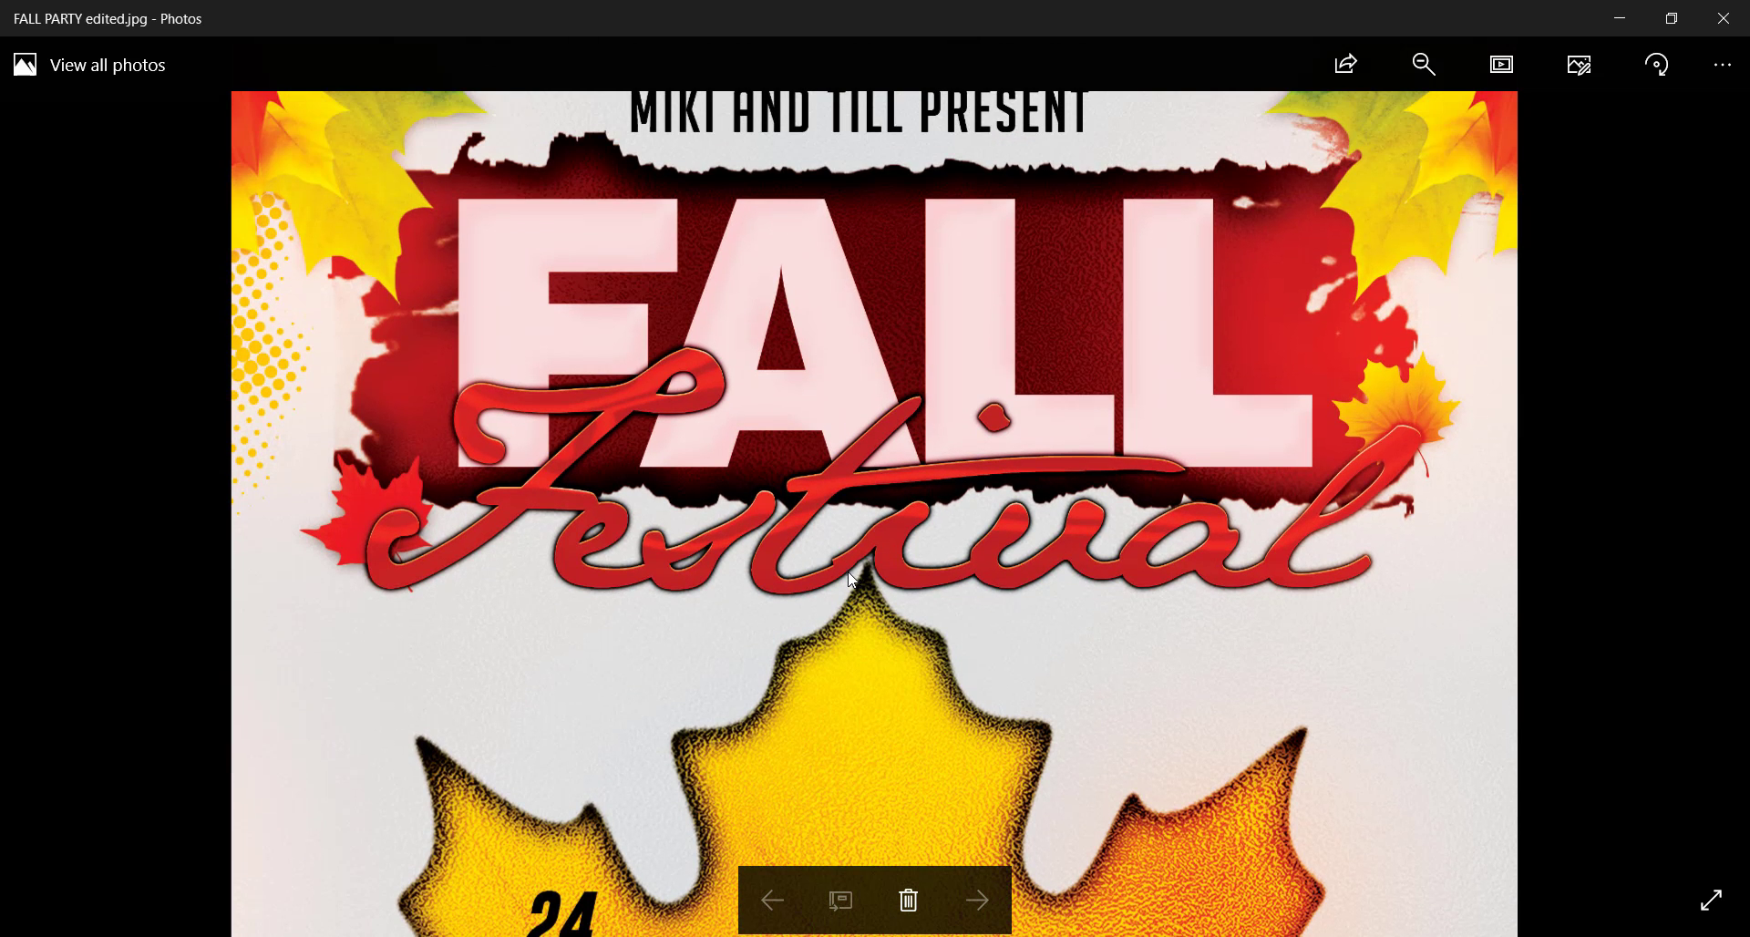
pyautogui.moveTo(845, 580)
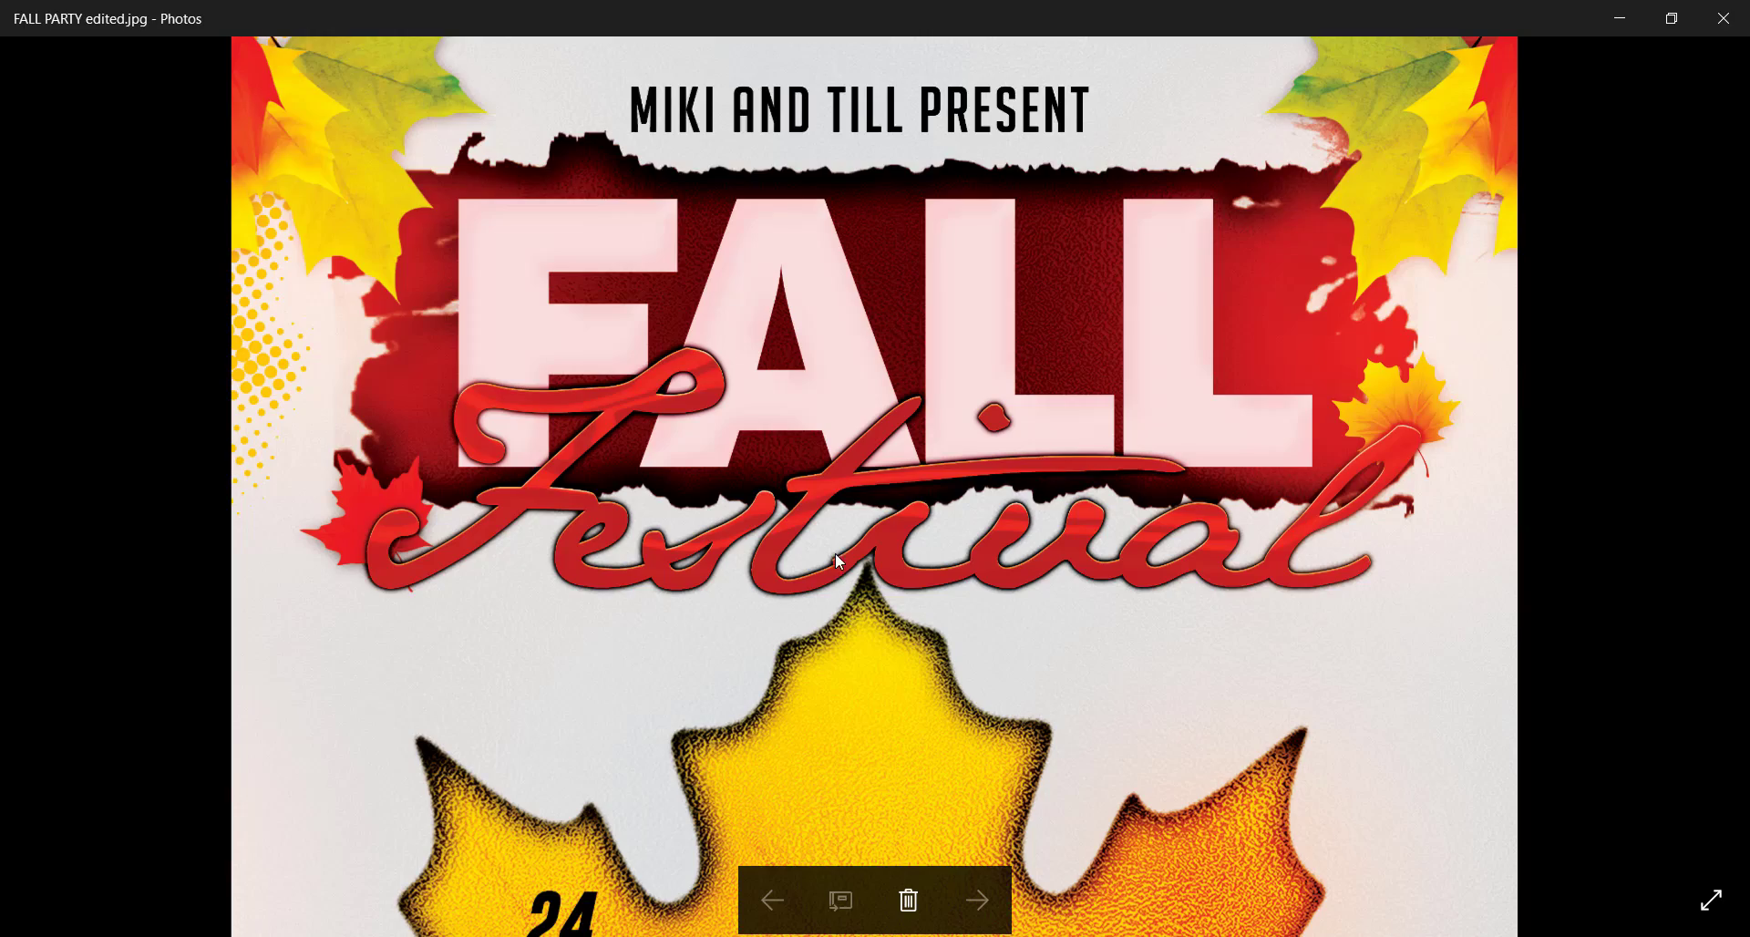
pyautogui.scroll(-5, 839, 560)
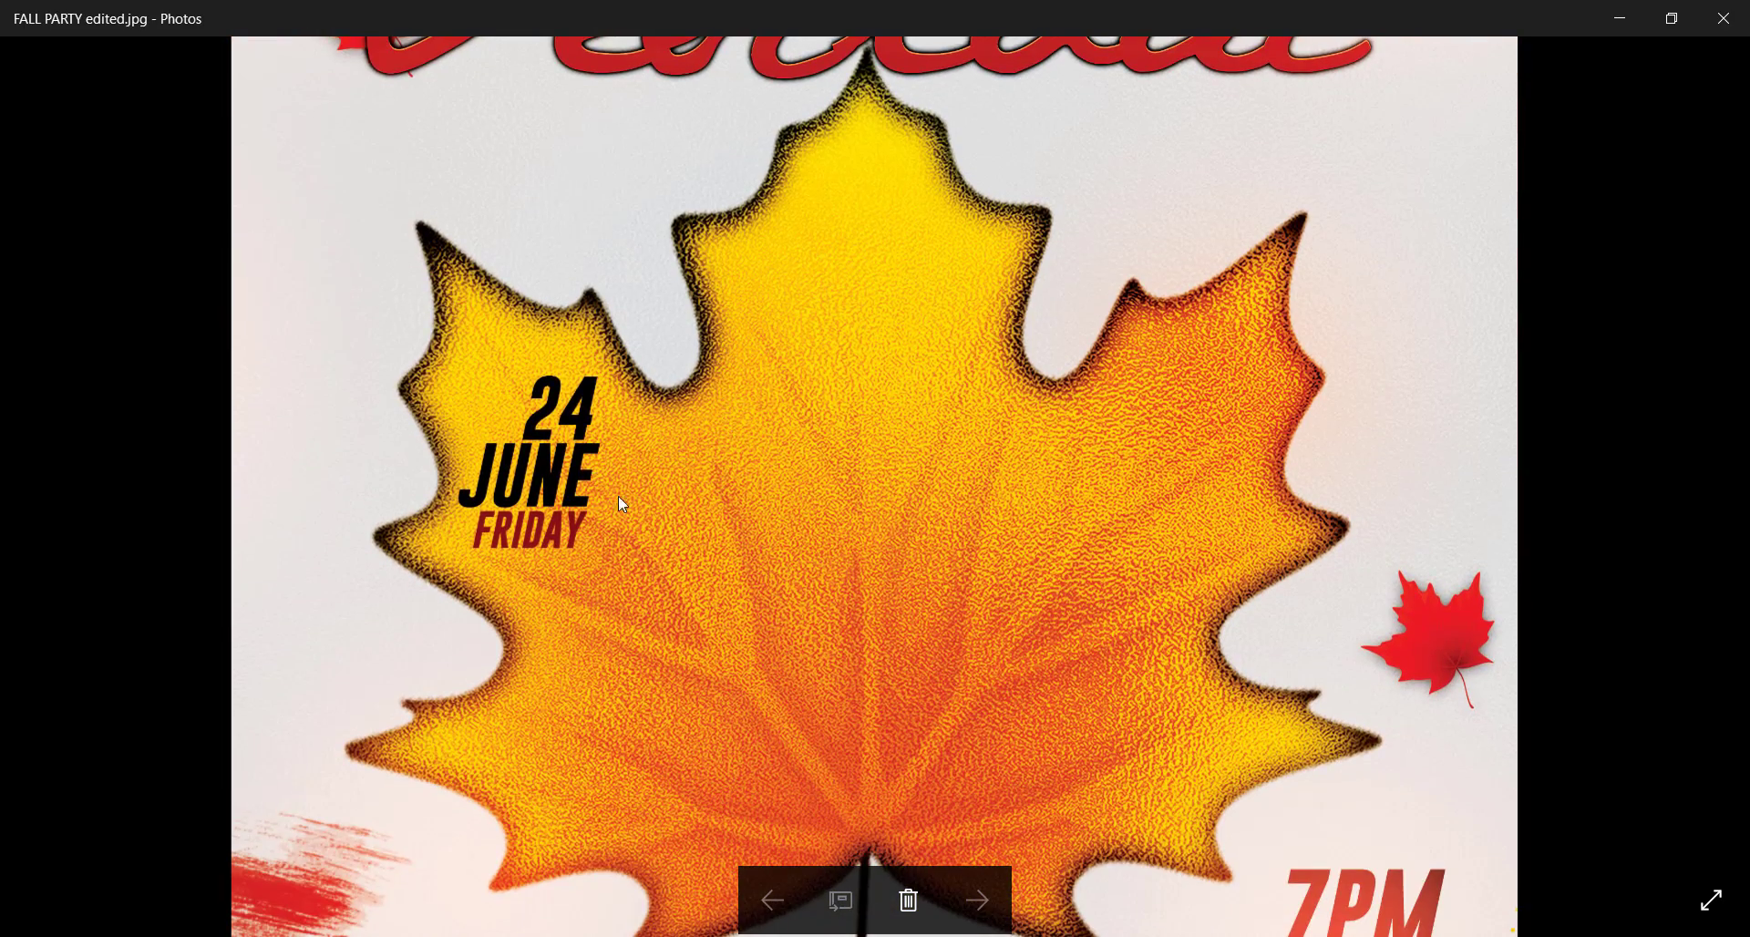
pyautogui.moveTo(727, 592); pyautogui.dragTo(703, 452)
pyautogui.moveTo(762, 592); pyautogui.dragTo(747, 476)
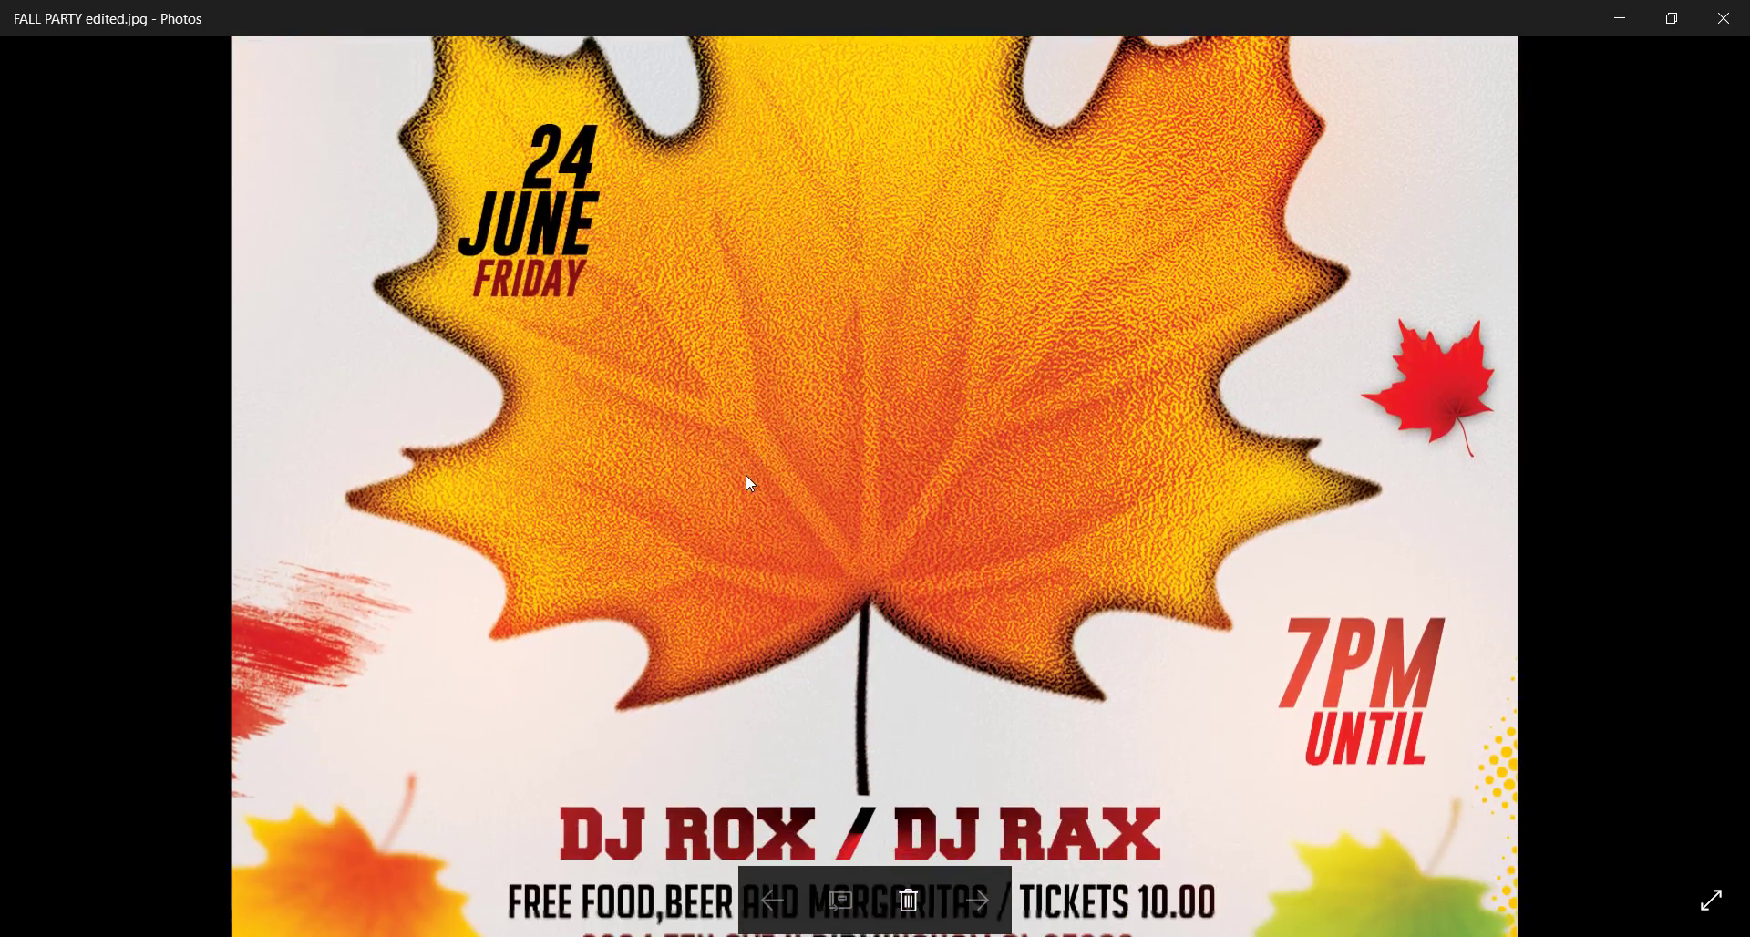
pyautogui.moveTo(813, 661); pyautogui.dragTo(789, 501)
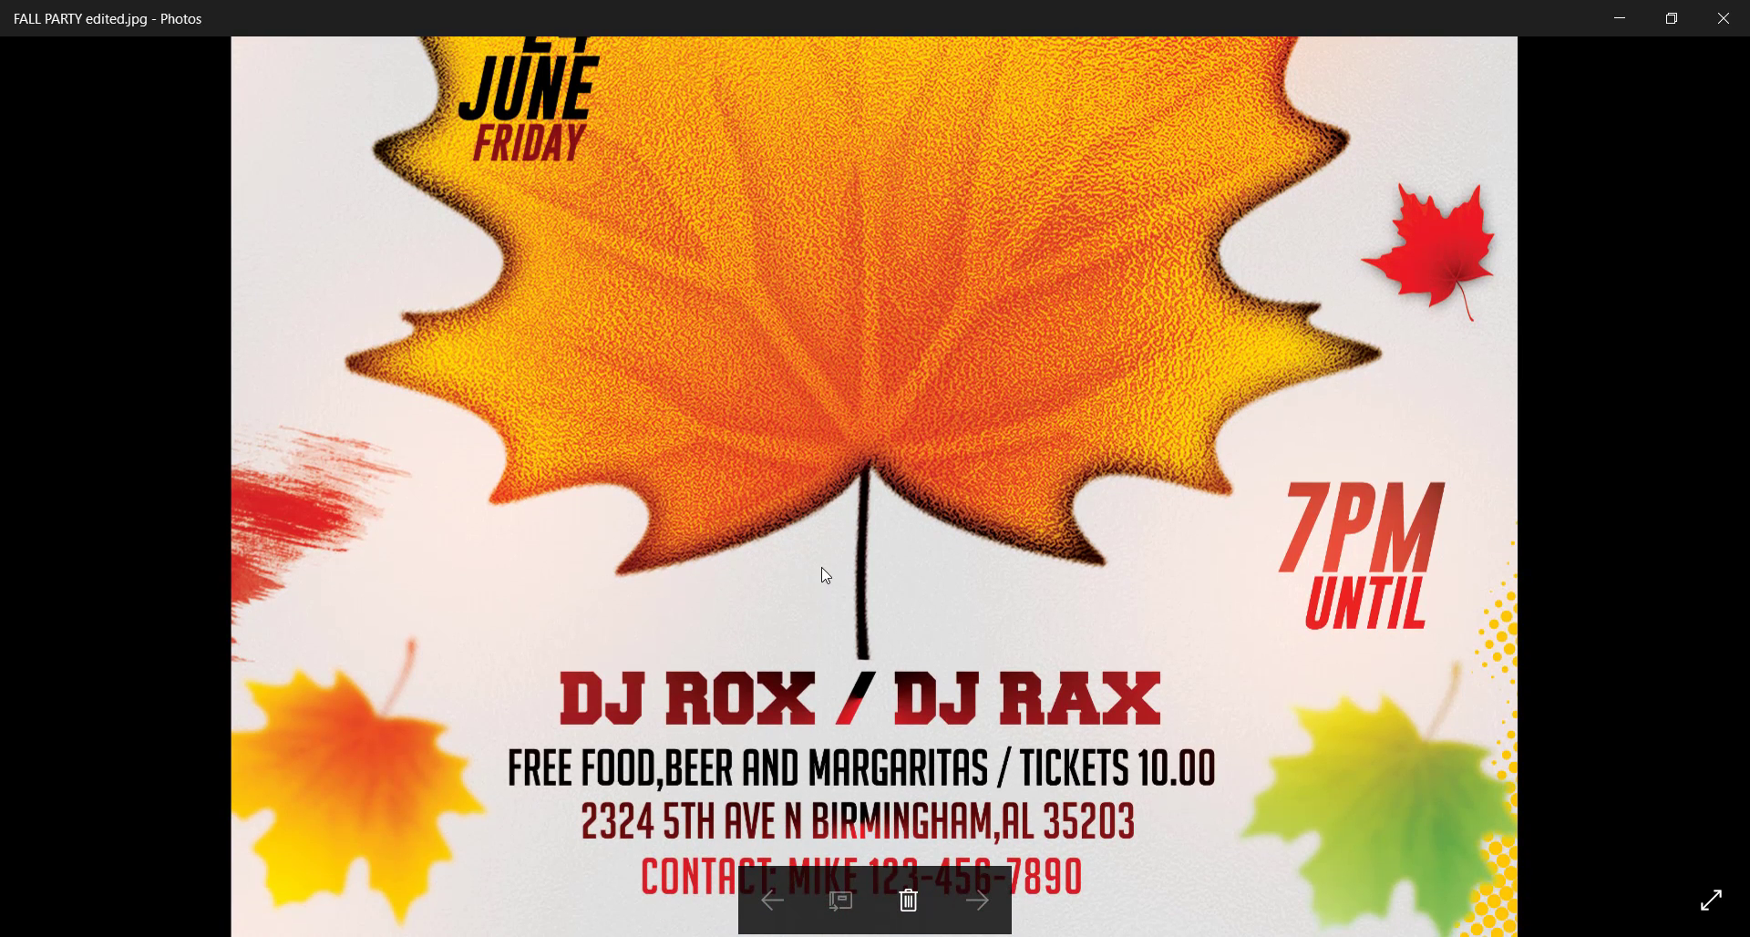